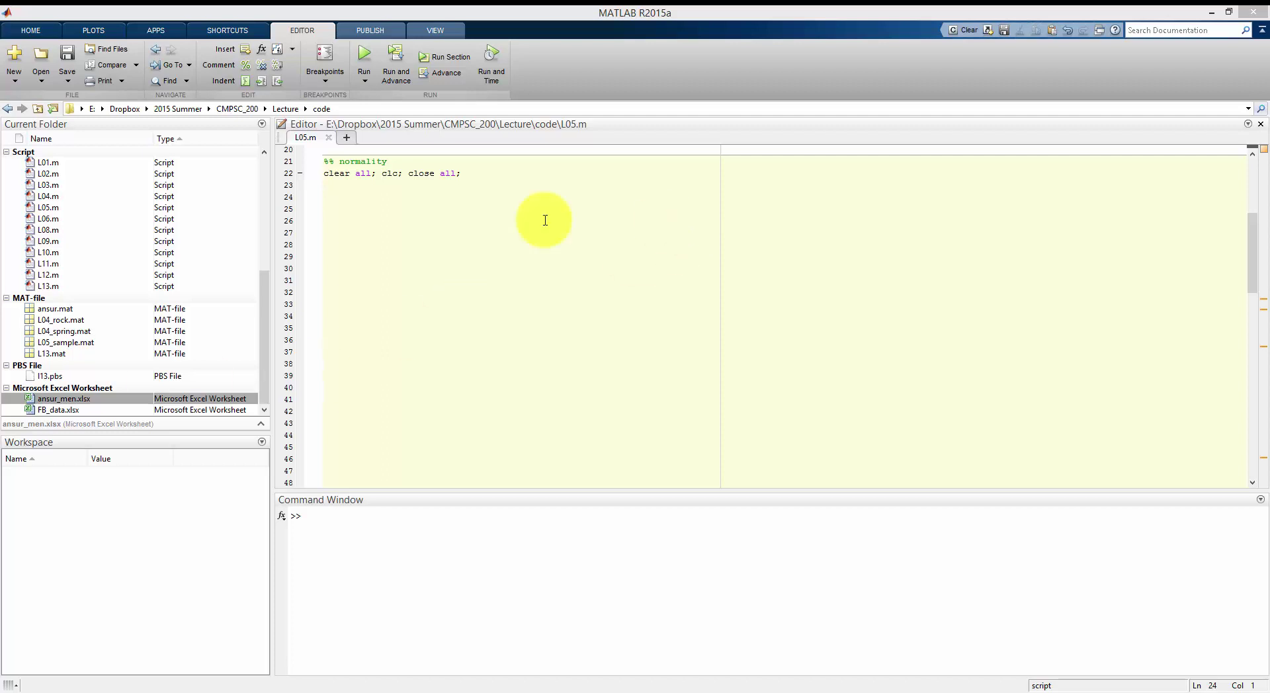
# Start line 24 as st = xlsread('ansur_men.xlsx and save L05.m.
pyautogui.click(333, 207)
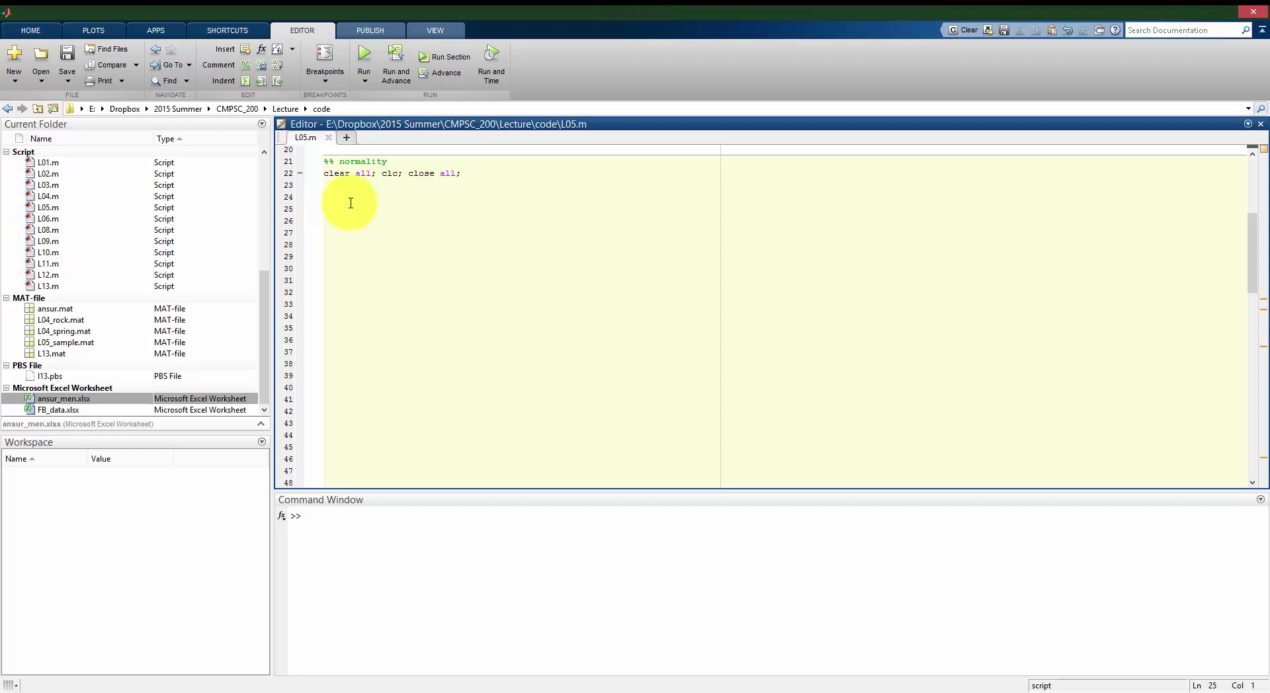
pyautogui.click(351, 203)
pyautogui.write('st = ')
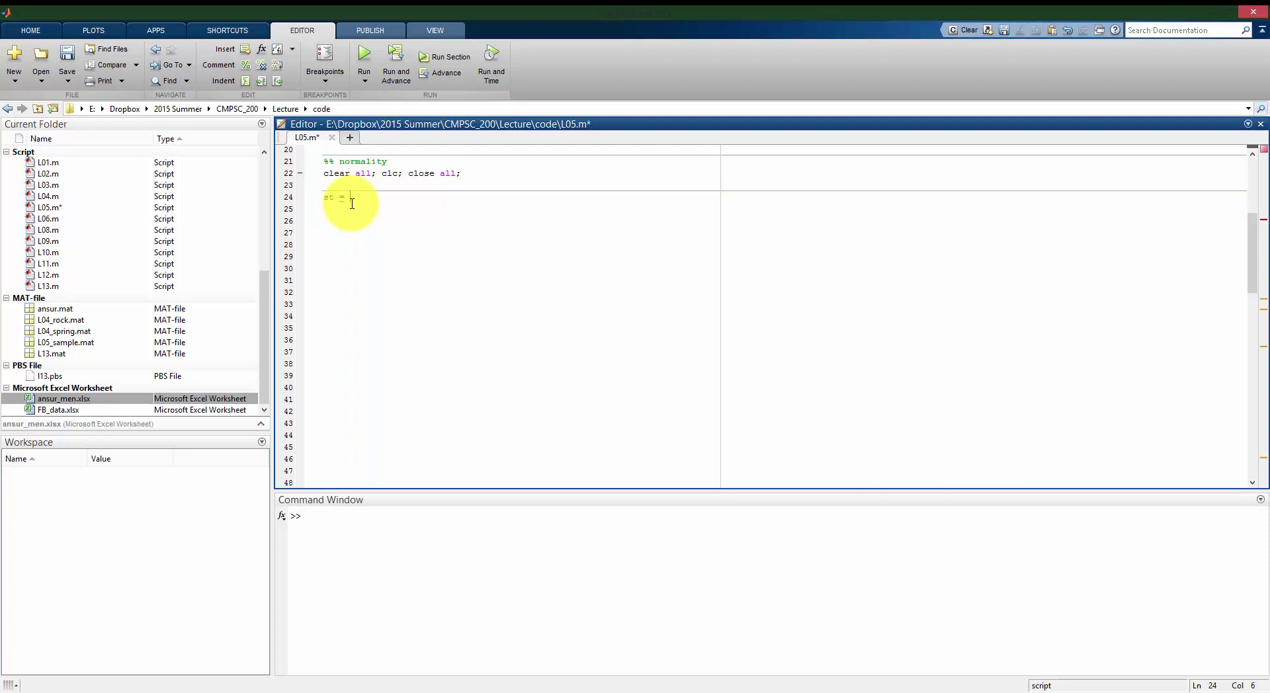
pyautogui.write('xlsread')
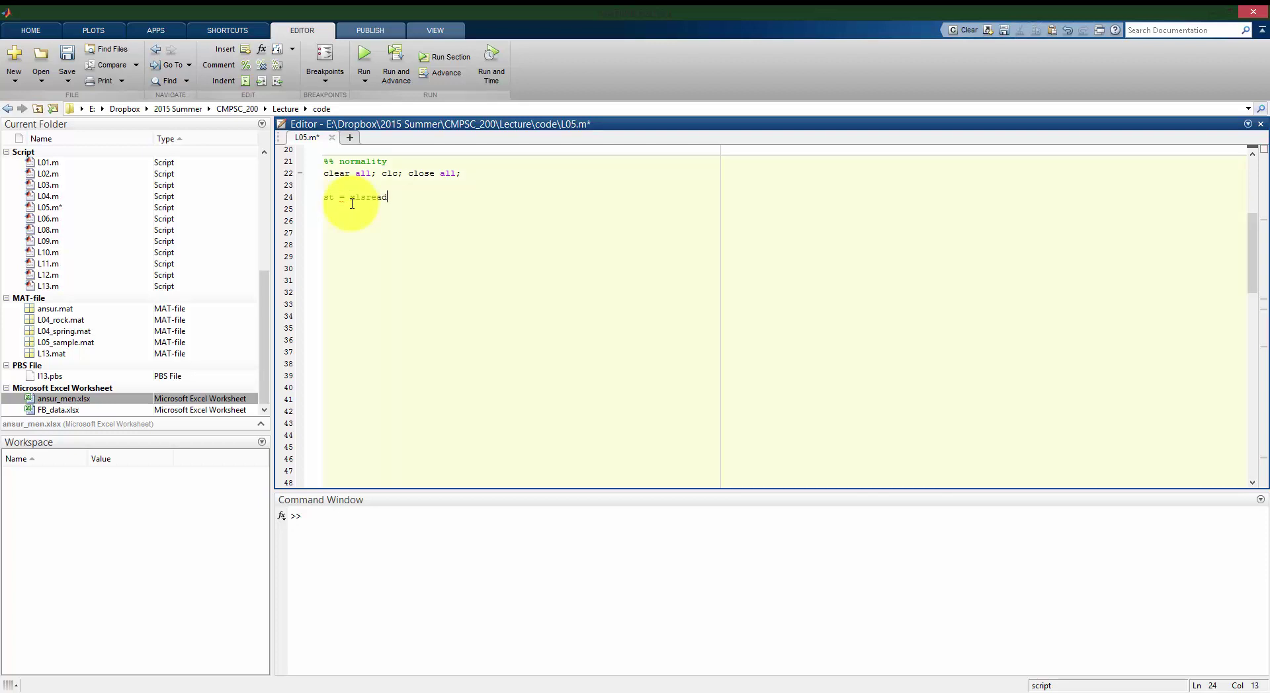
pyautogui.write("('ansur")
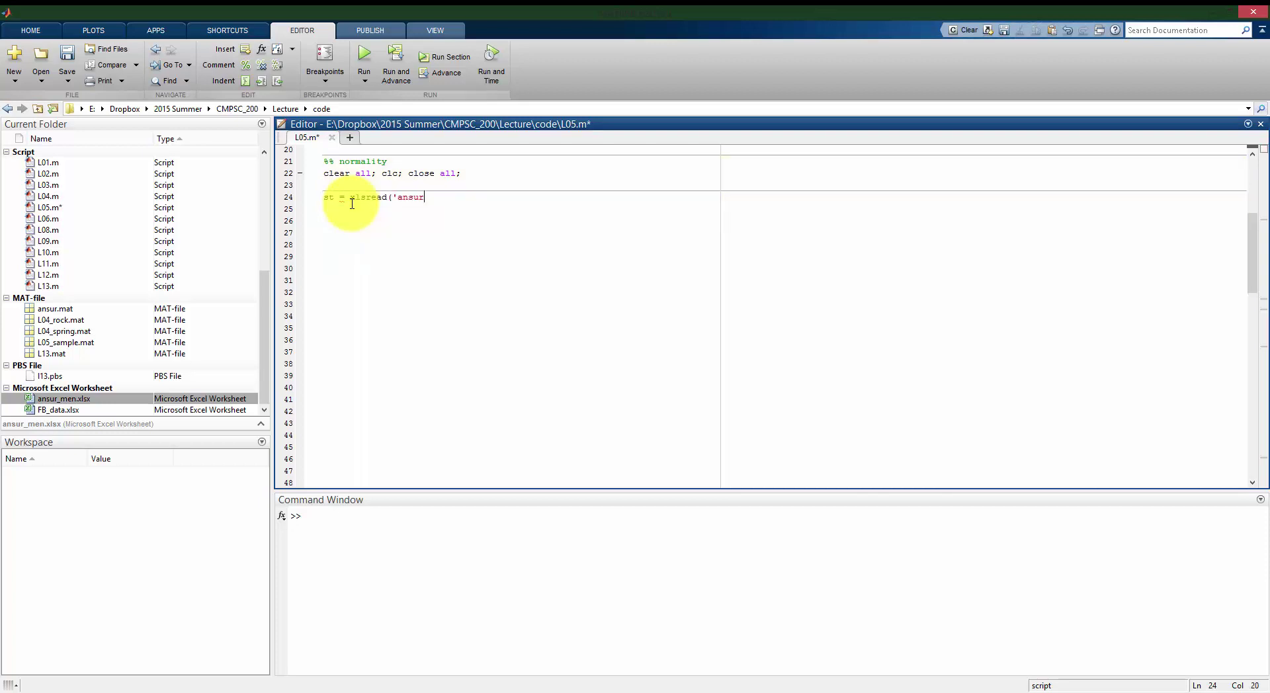
pyautogui.write('_men.xl')
pyautogui.write('sx,')
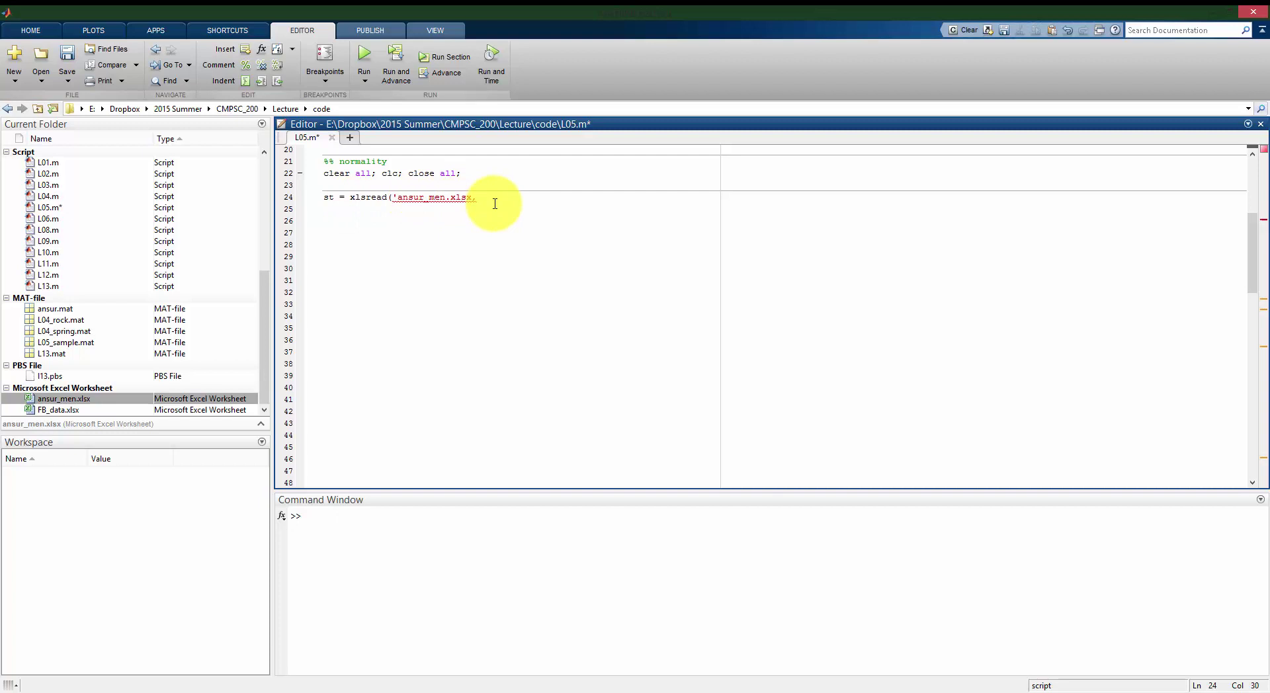
pyautogui.hotkey('ctrl', 's')
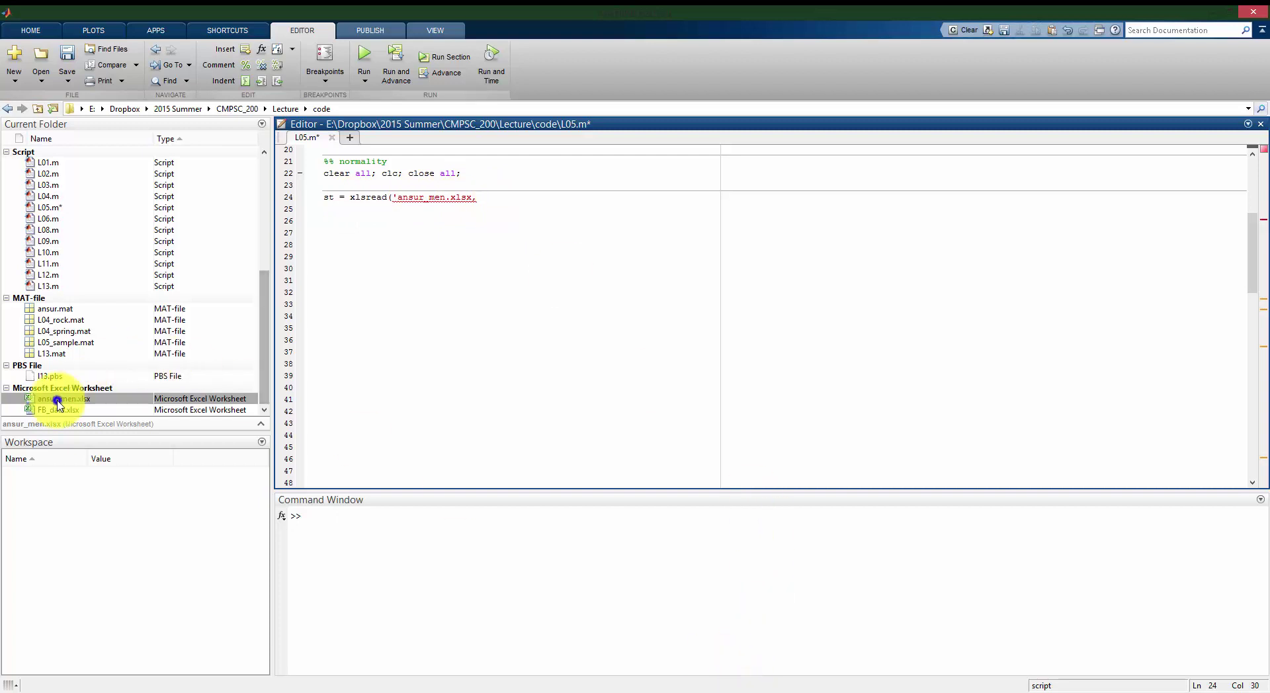
# Open ansur_men.xlsx in Excel and check that STATURE values span rows 2 to 1775.
pyautogui.rightClick(56, 400)
pyautogui.click(128, 455)
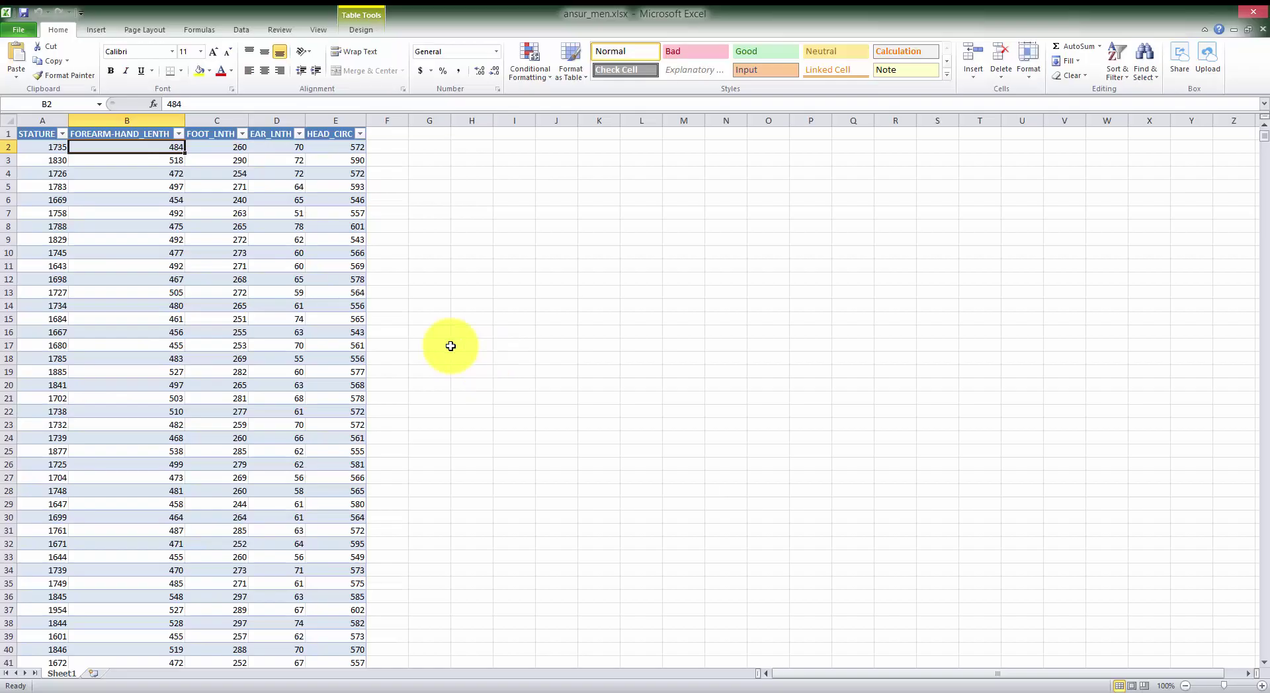
pyautogui.click(49, 147)
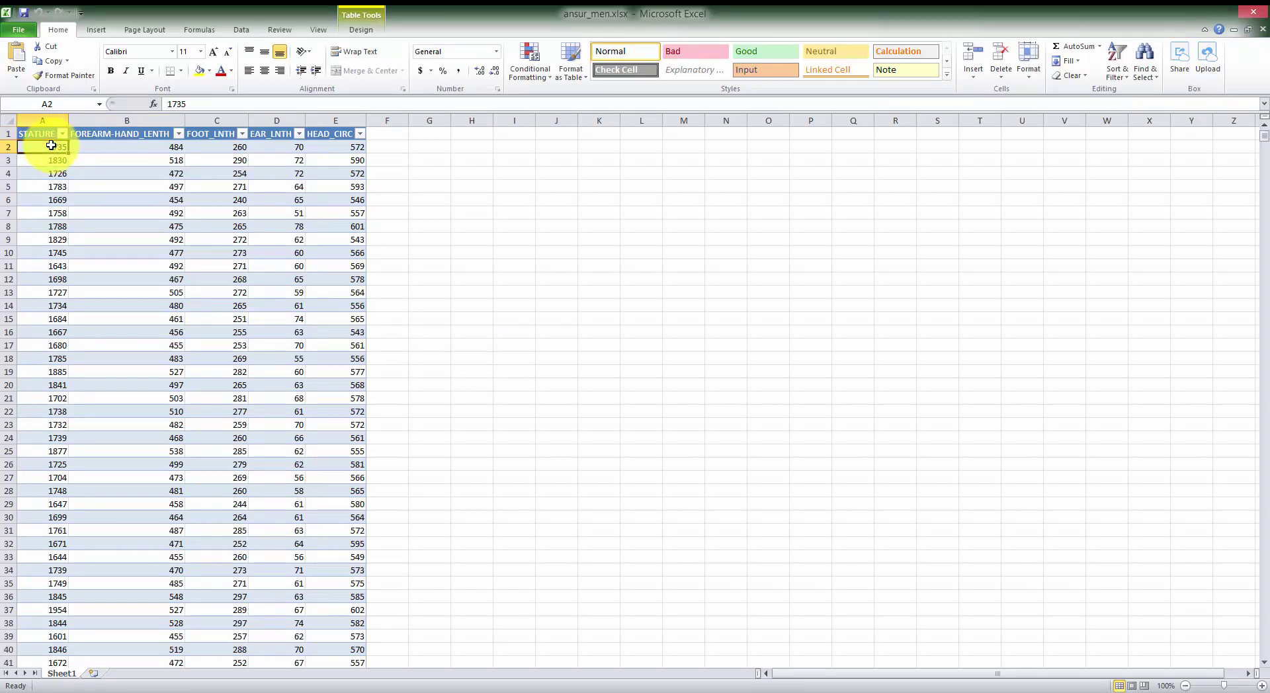
pyautogui.hotkey('ctrl', 'Down')
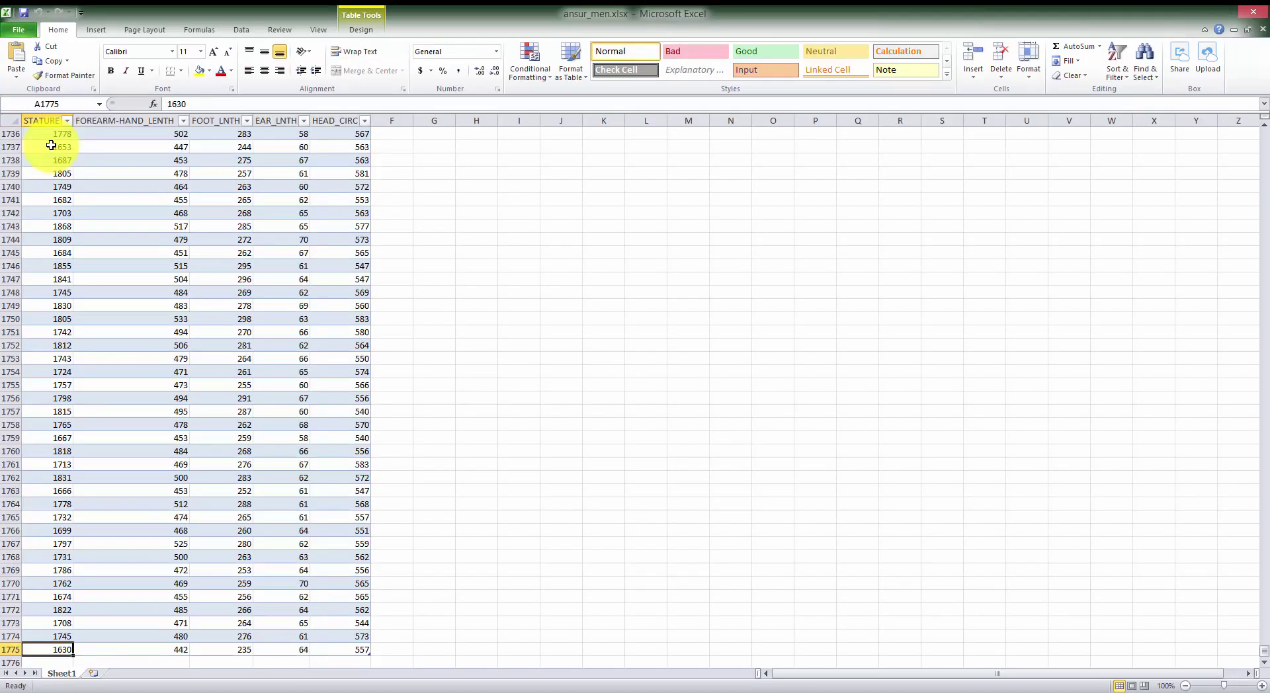
pyautogui.hotkey('ctrl', 'Up')
pyautogui.click(51, 145)
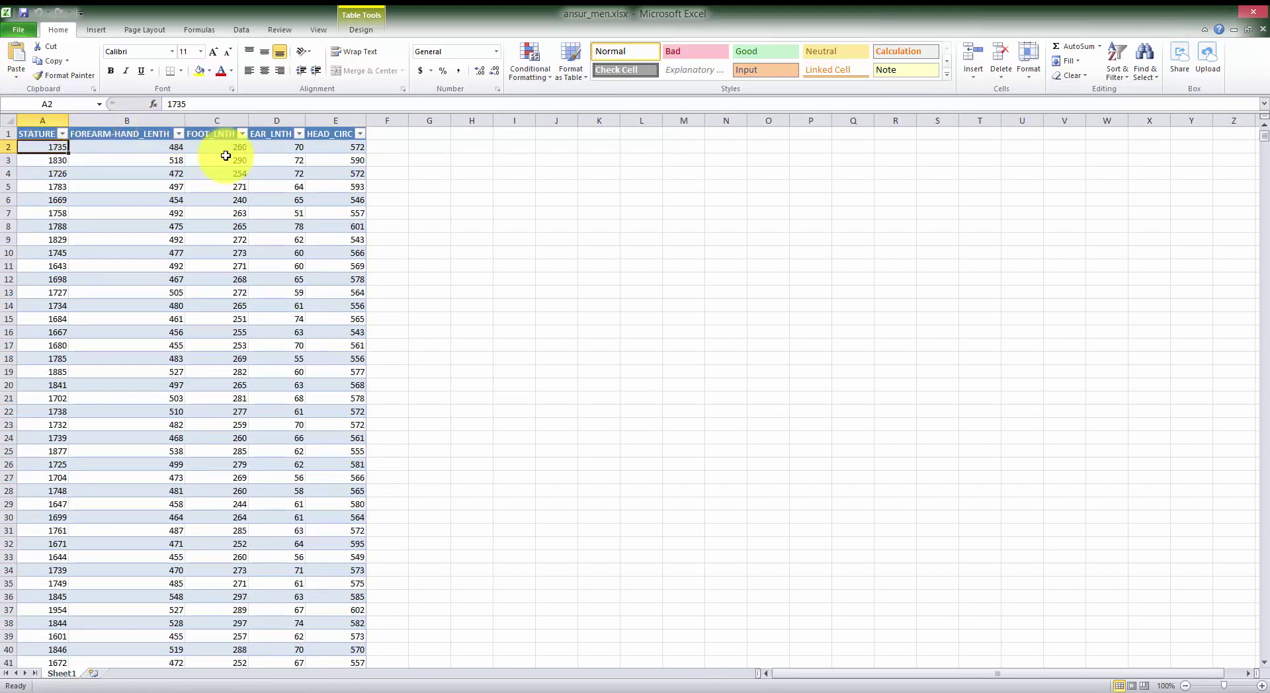
pyautogui.moveTo(514, 689)
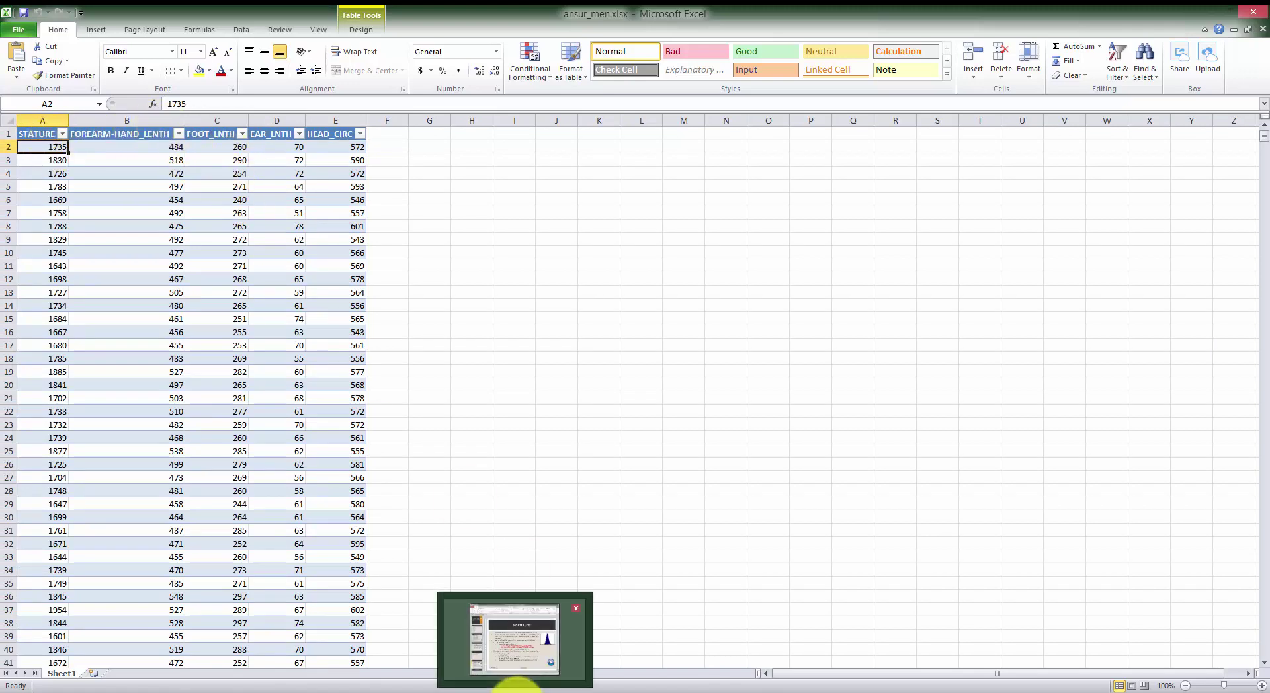
# Complete line 24 as st = xlsread('ansur_men.xlsx','A2:A1775');, run it for a 1774x1 st, and save.
pyautogui.click(393, 647)
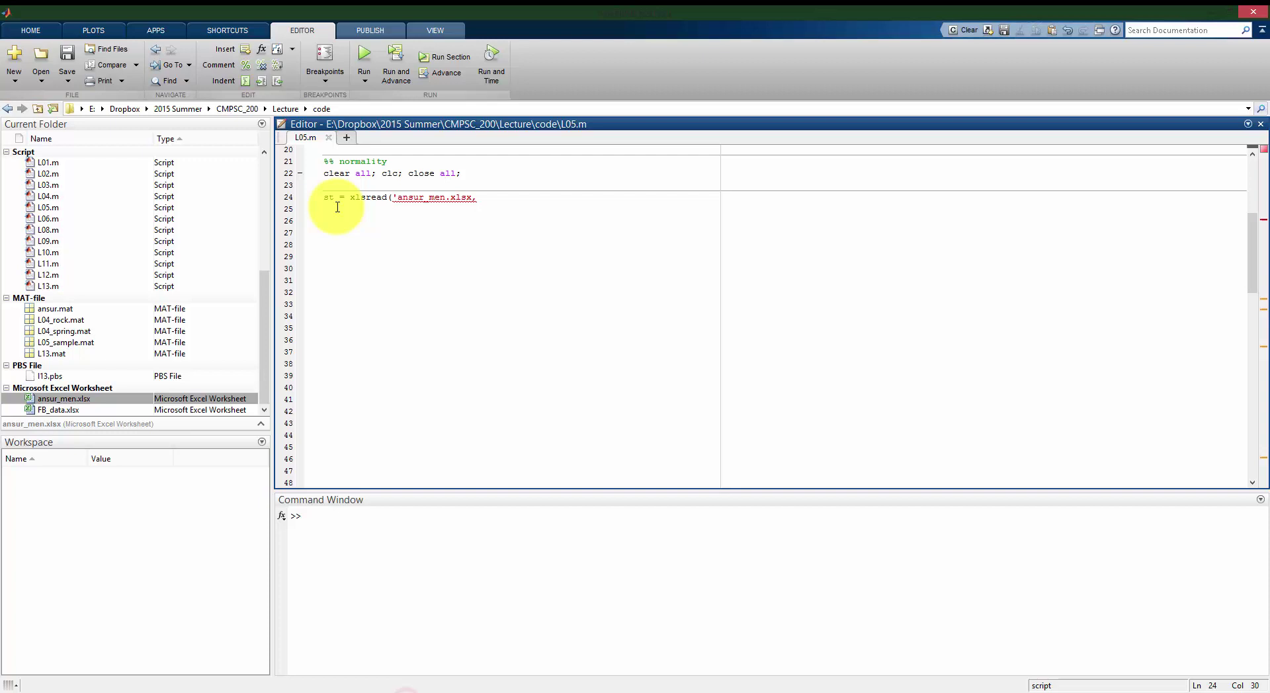
pyautogui.write(",'A2:A")
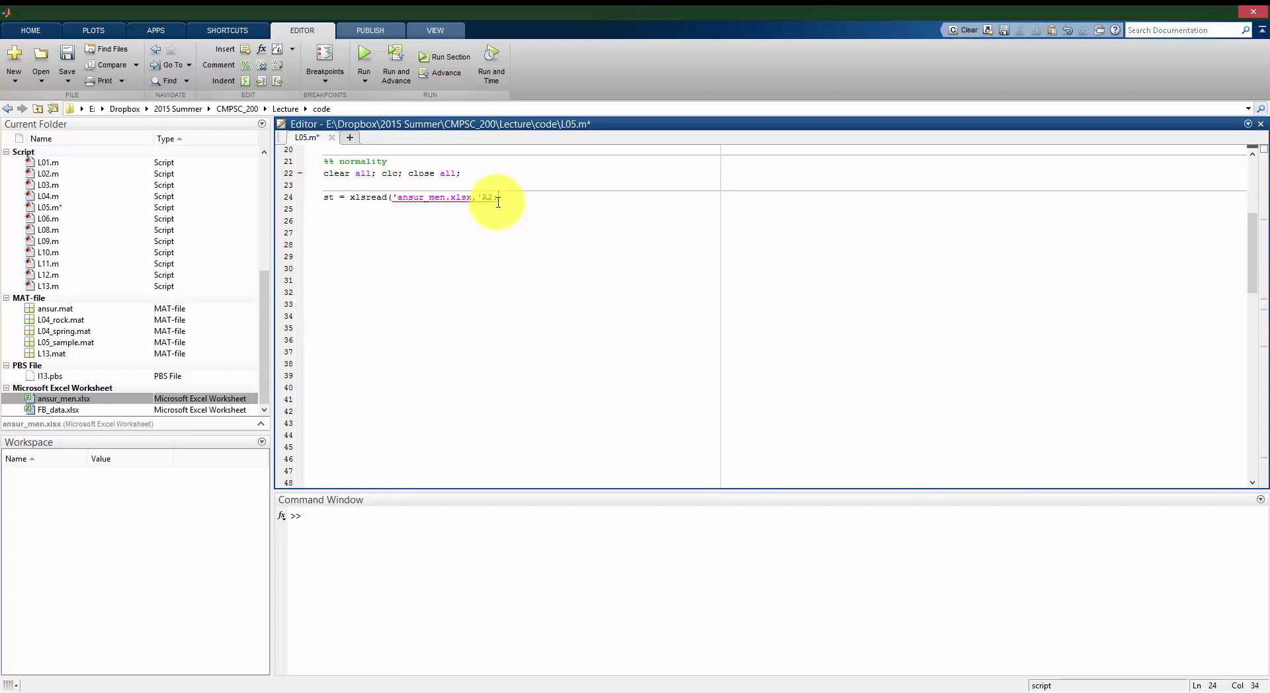
pyautogui.write('1775')
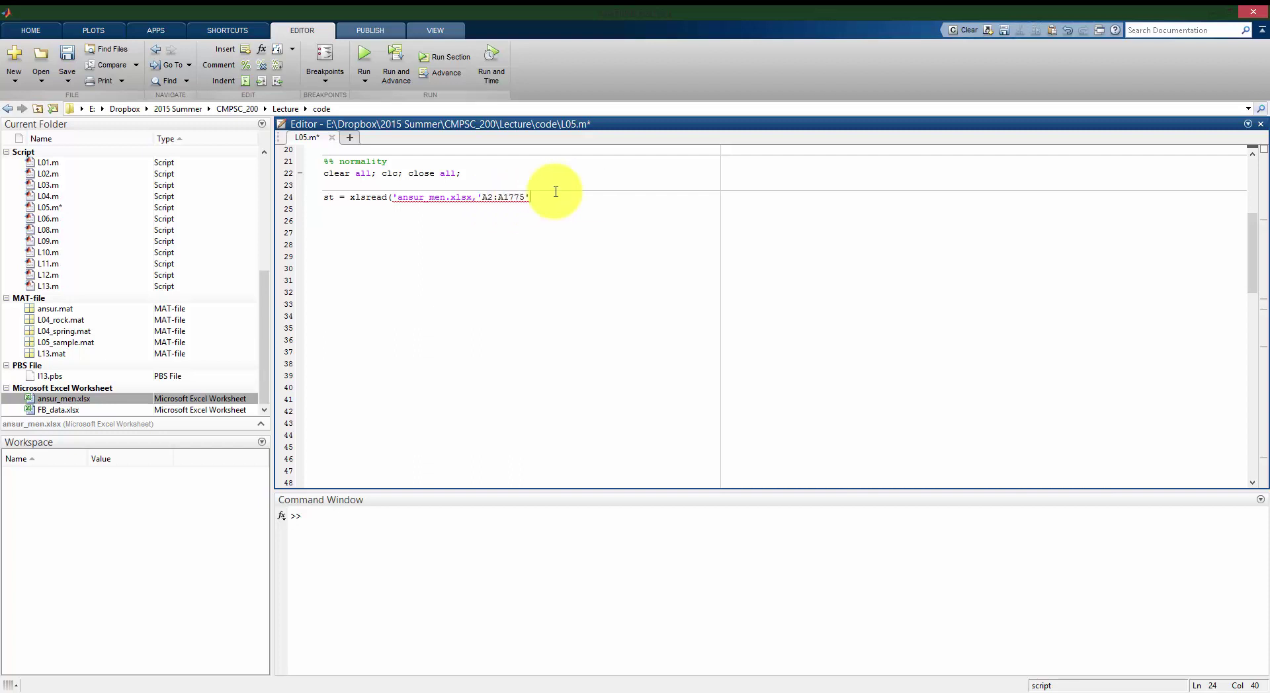
pyautogui.click(469, 197)
pyautogui.write("'")
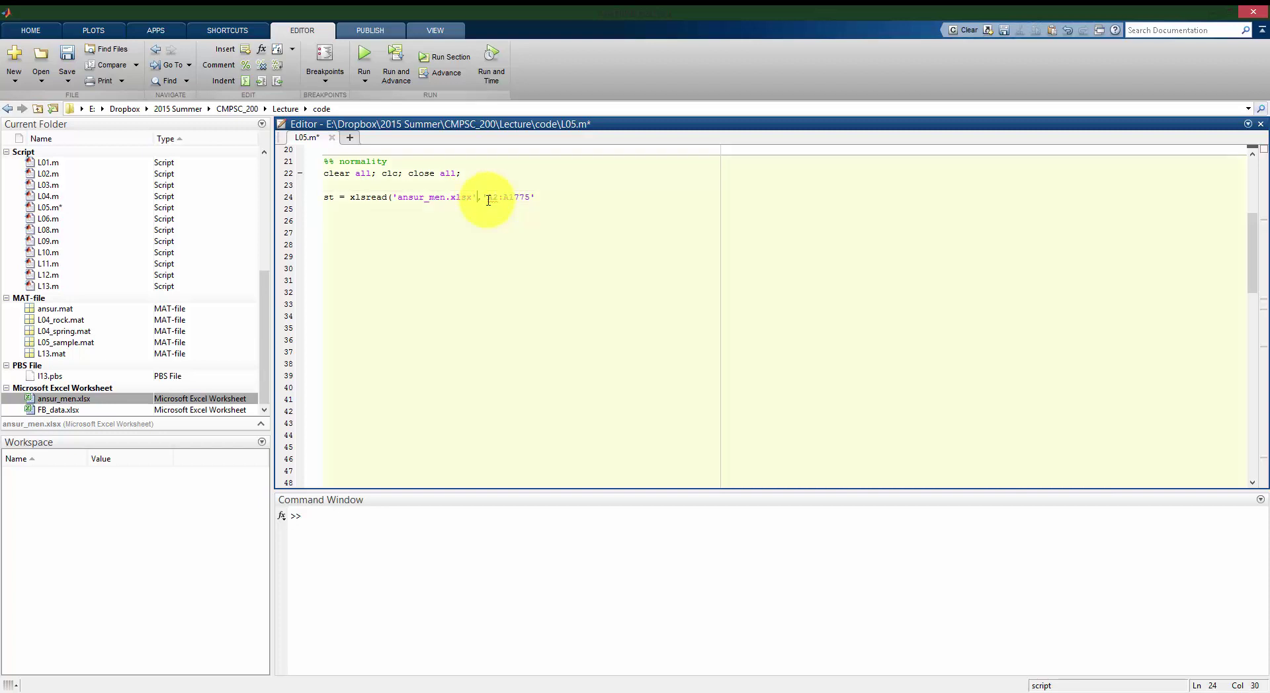
pyautogui.press('End')
pyautogui.write(');')
pyautogui.hotkey('ctrl', 'Return')
pyautogui.press('Return')
pyautogui.press('Return')
pyautogui.hotkey('ctrl', 's')
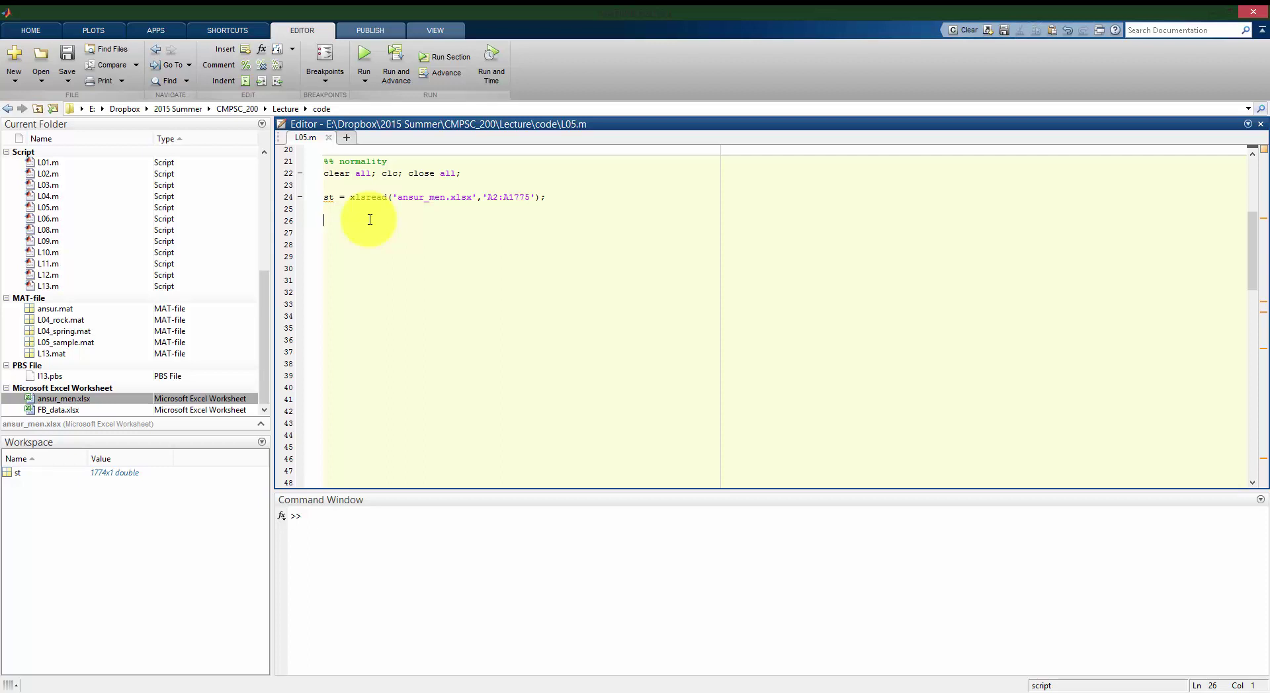
# Add n = ceil(log2(length(st))+1), run it to get 12, and begin a hist(st,n) line.
pyautogui.write('n = ')
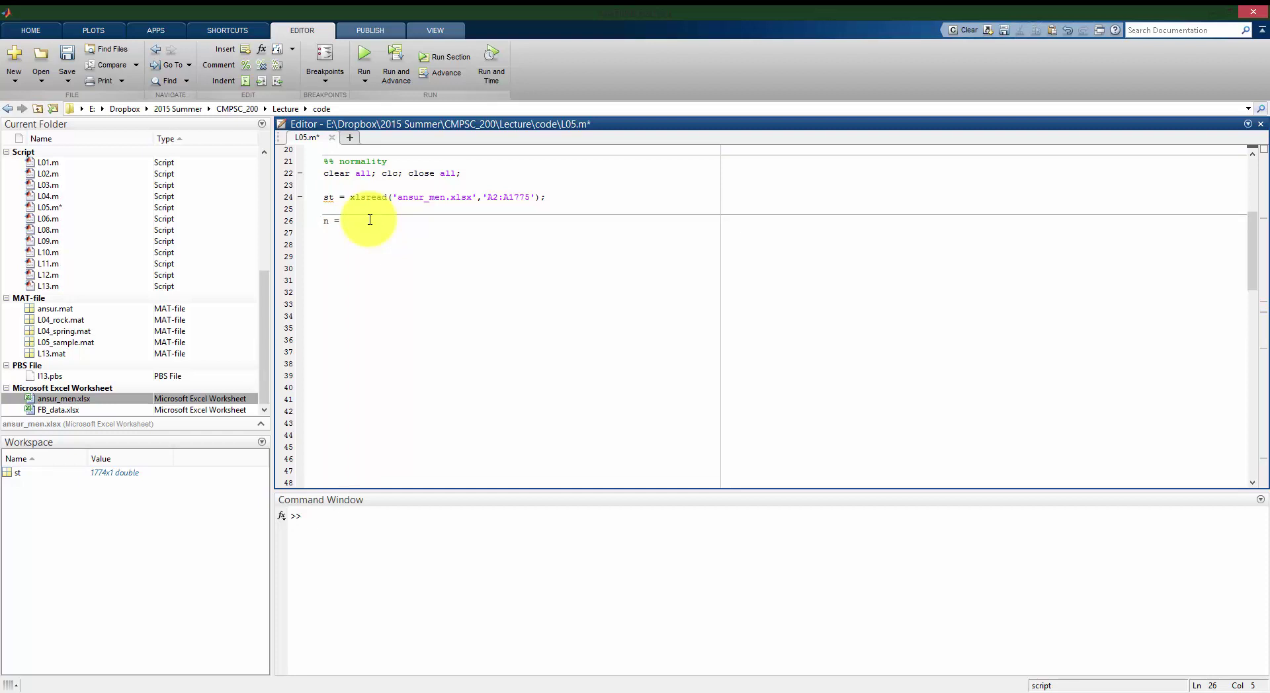
pyautogui.write('ceil')
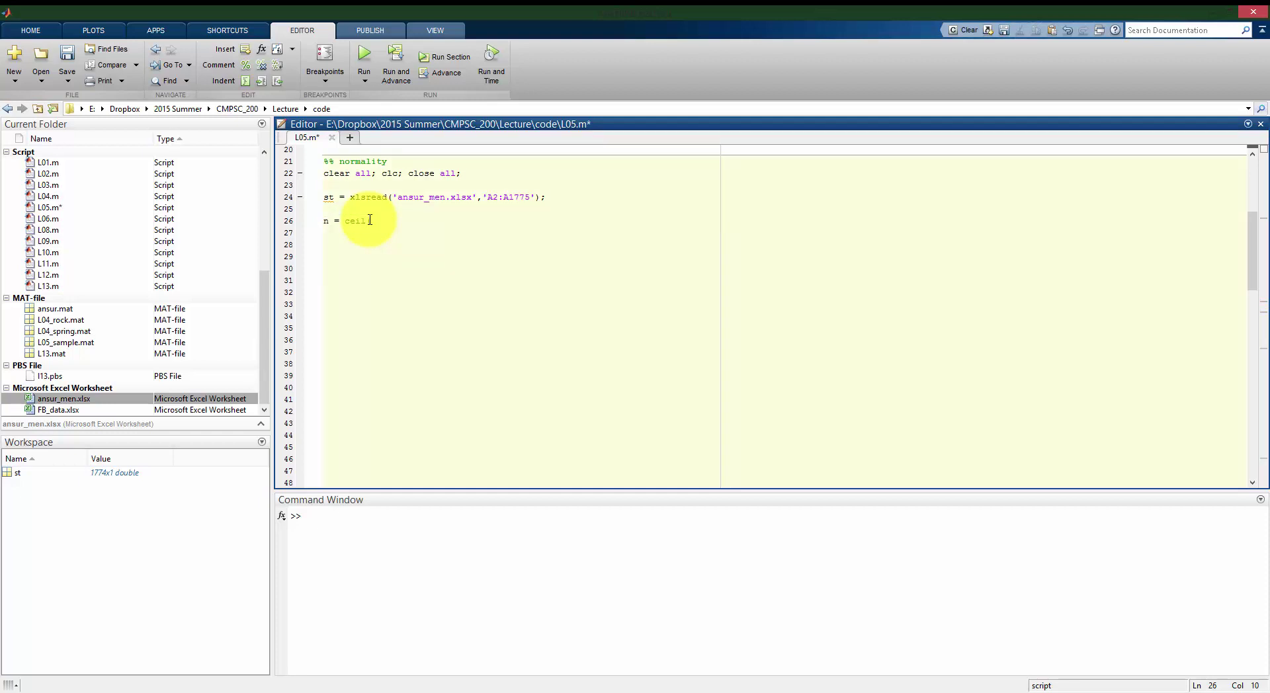
pyautogui.write('(log2(l')
pyautogui.write('ength(')
pyautogui.write('st))+1')
pyautogui.write(')')
pyautogui.hotkey('ctrl', 'Return')
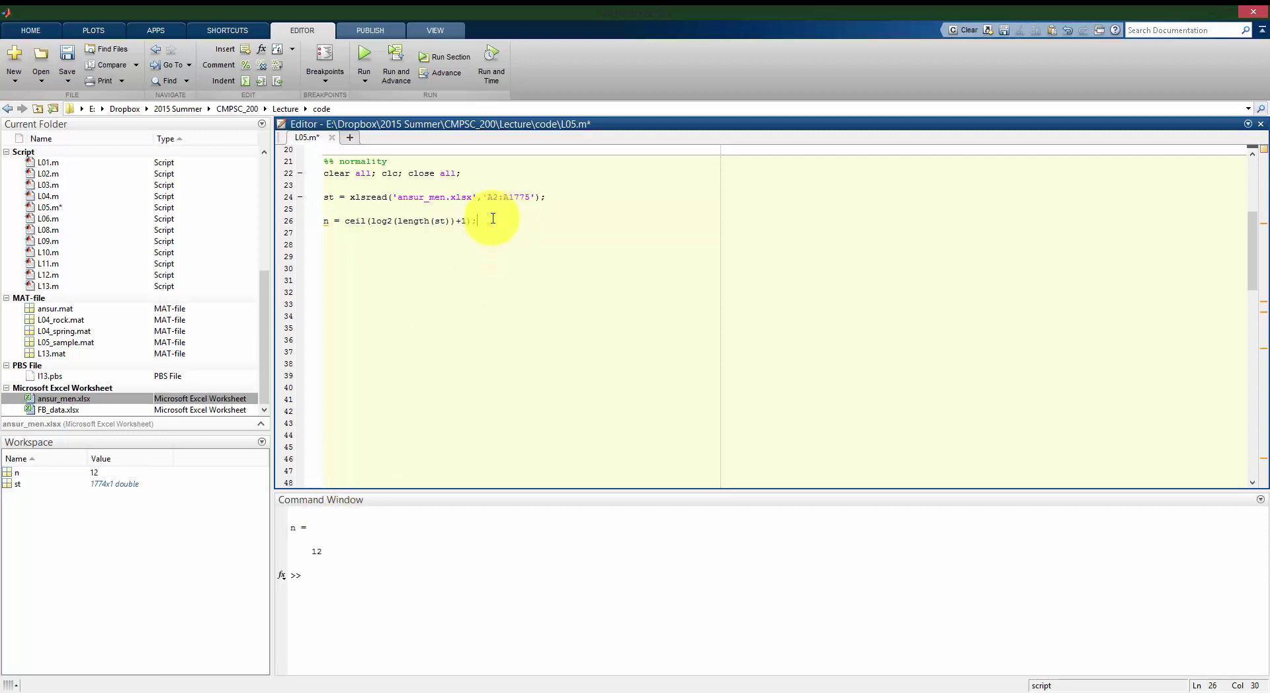
pyautogui.press('F9')
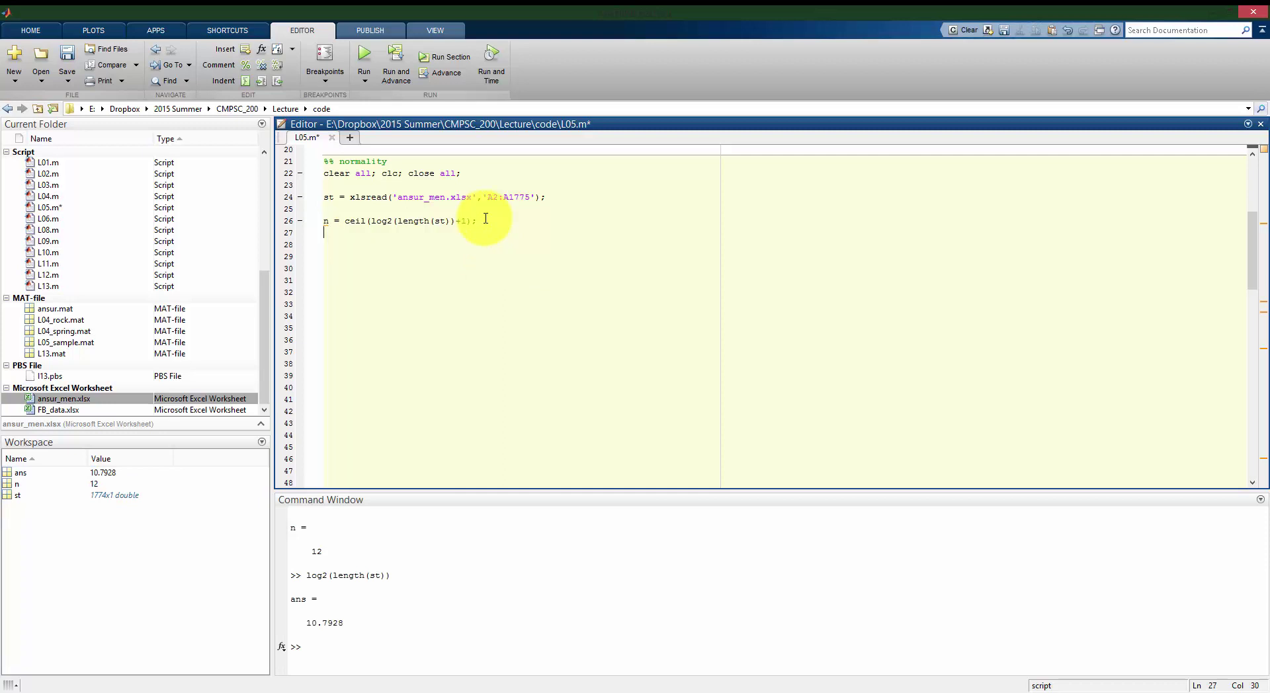
pyautogui.press('Return')
pyautogui.write('hist(')
pyautogui.write('sty,')
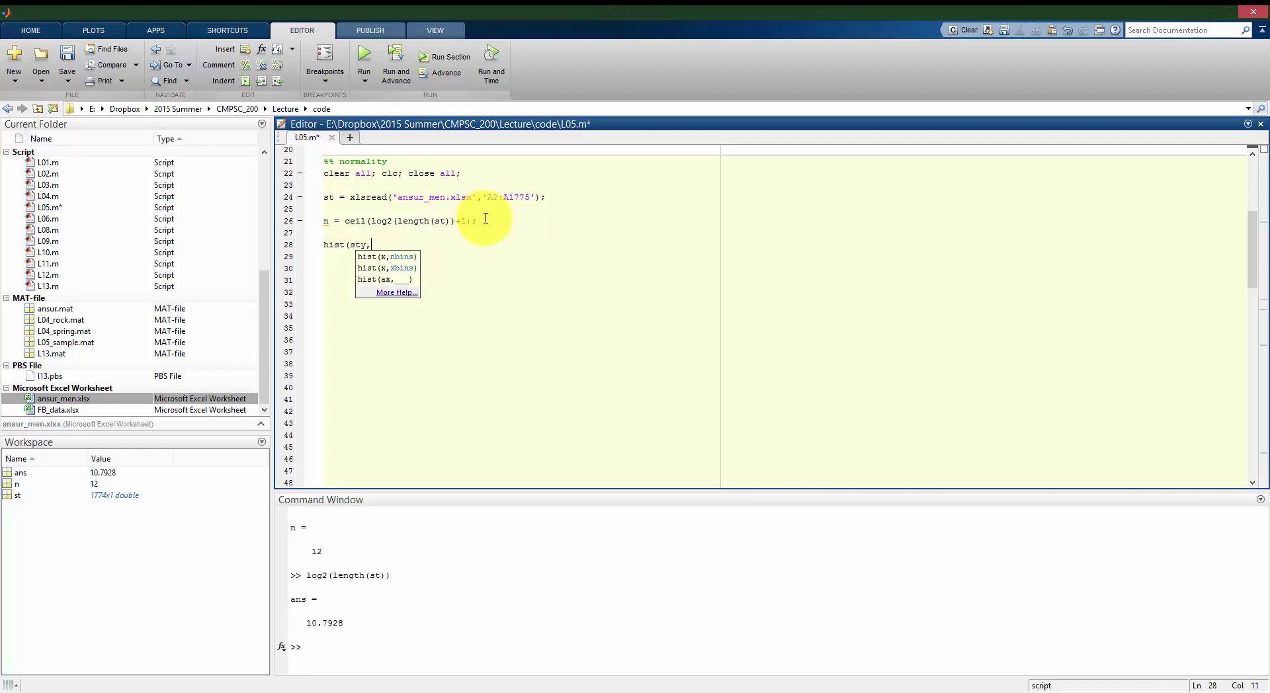
pyautogui.press('BackSpace')
pyautogui.press('BackSpace')
pyautogui.write(',n)')
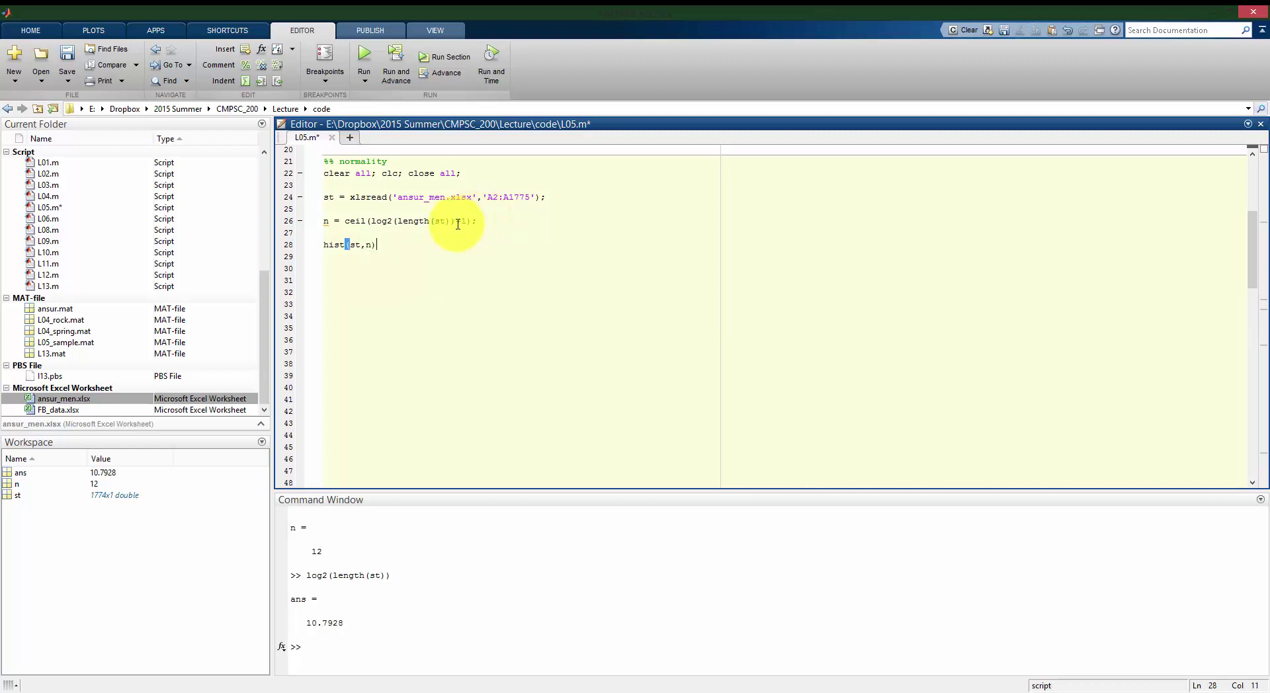
# Run hist(st,n) to plot the stature histogram and enlarge its figure window.
pyautogui.click(434, 240)
pyautogui.tripleClick(434, 240)
pyautogui.press('F9')
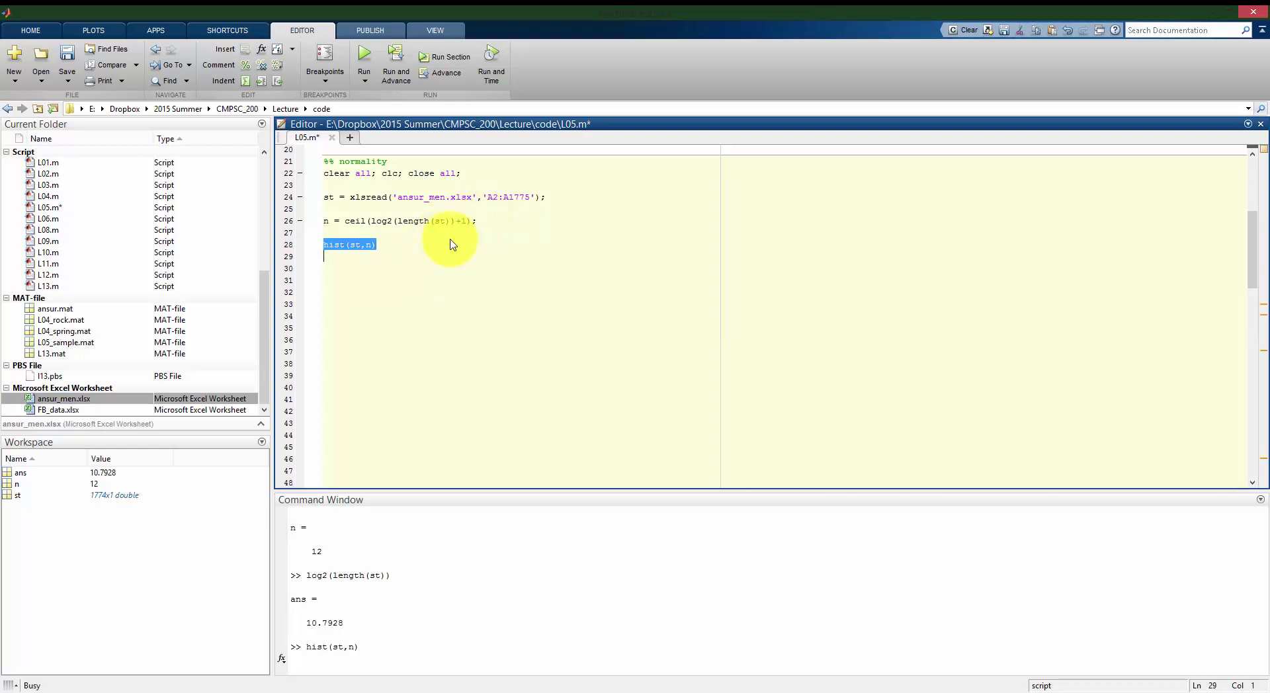
pyautogui.moveTo(658, 23); pyautogui.dragTo(685, 25)
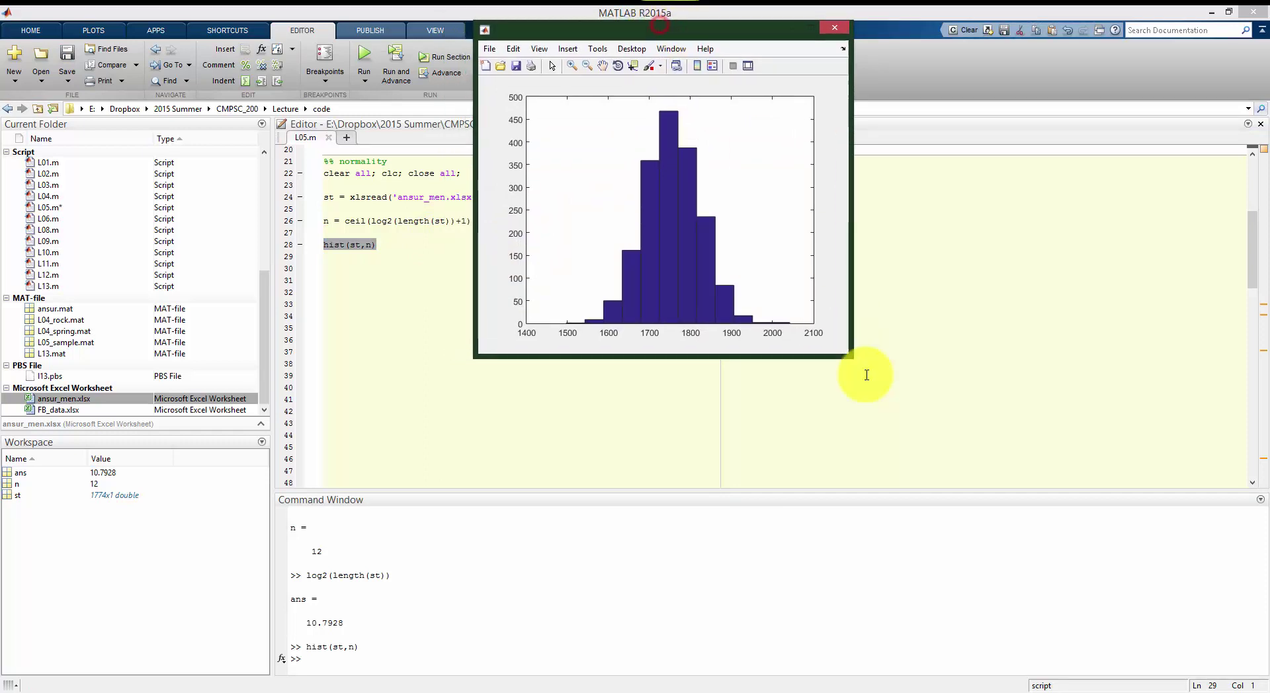
pyautogui.moveTo(852, 359); pyautogui.dragTo(1003, 495)
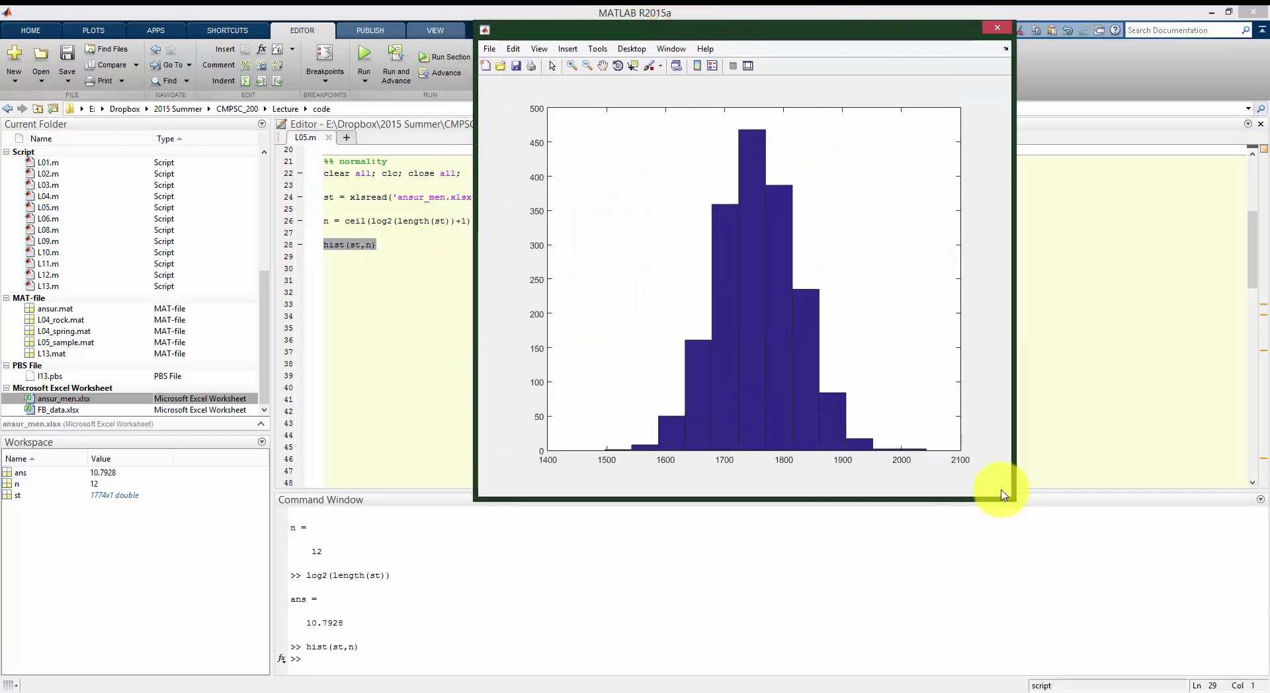
# Add grid on; after hist(st,n);, rerun both lines and save the script.
pyautogui.click(391, 248)
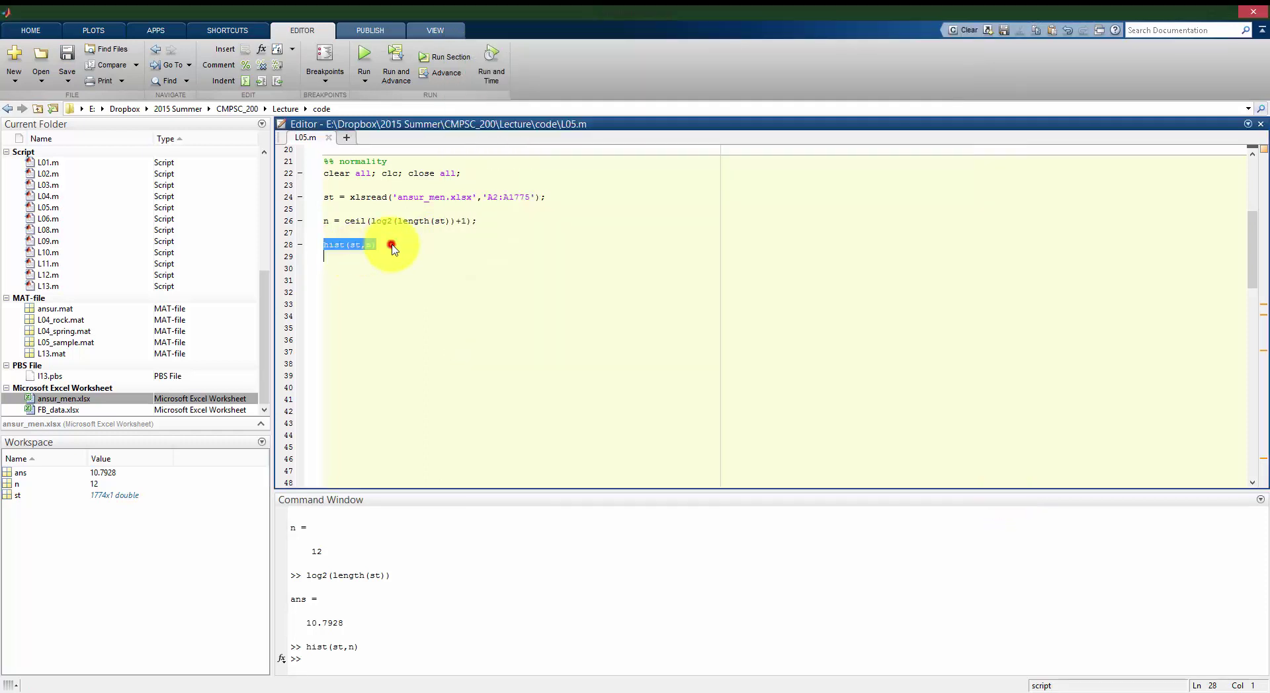
pyautogui.write(';')
pyautogui.press('Return')
pyautogui.write('grido')
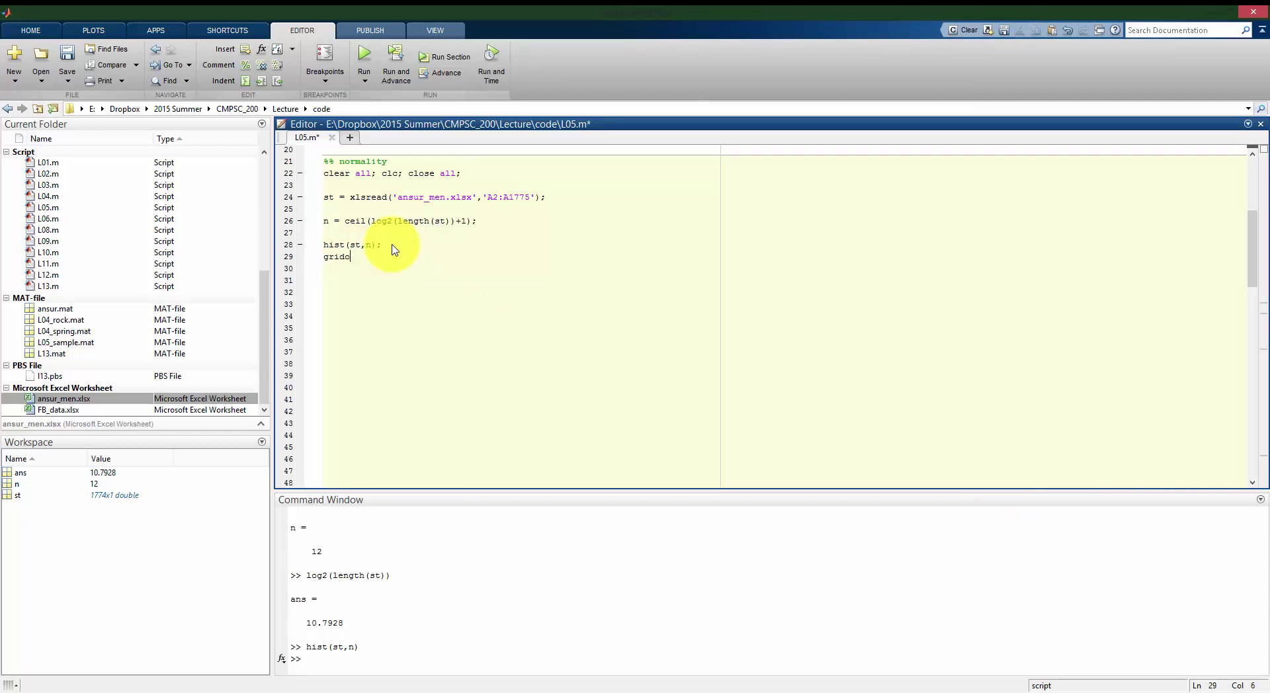
pyautogui.press('BackSpace')
pyautogui.write('on;')
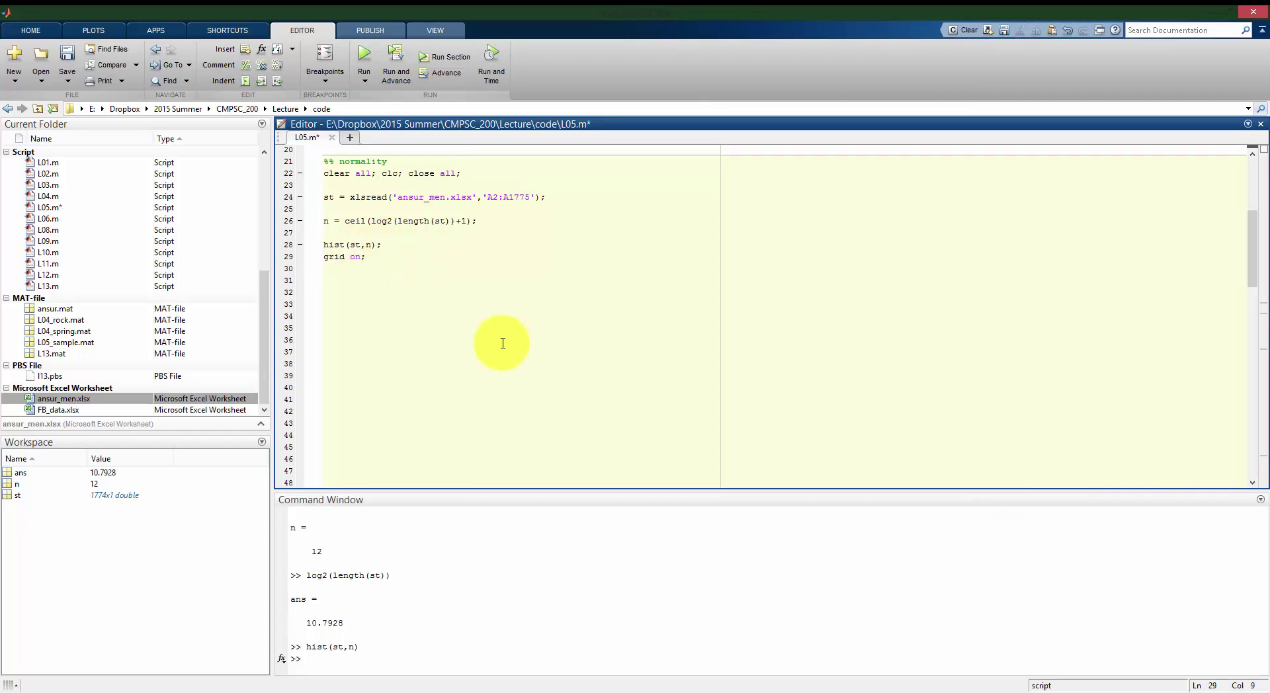
pyautogui.moveTo(374, 257); pyautogui.dragTo(324, 233)
pyautogui.press('F9')
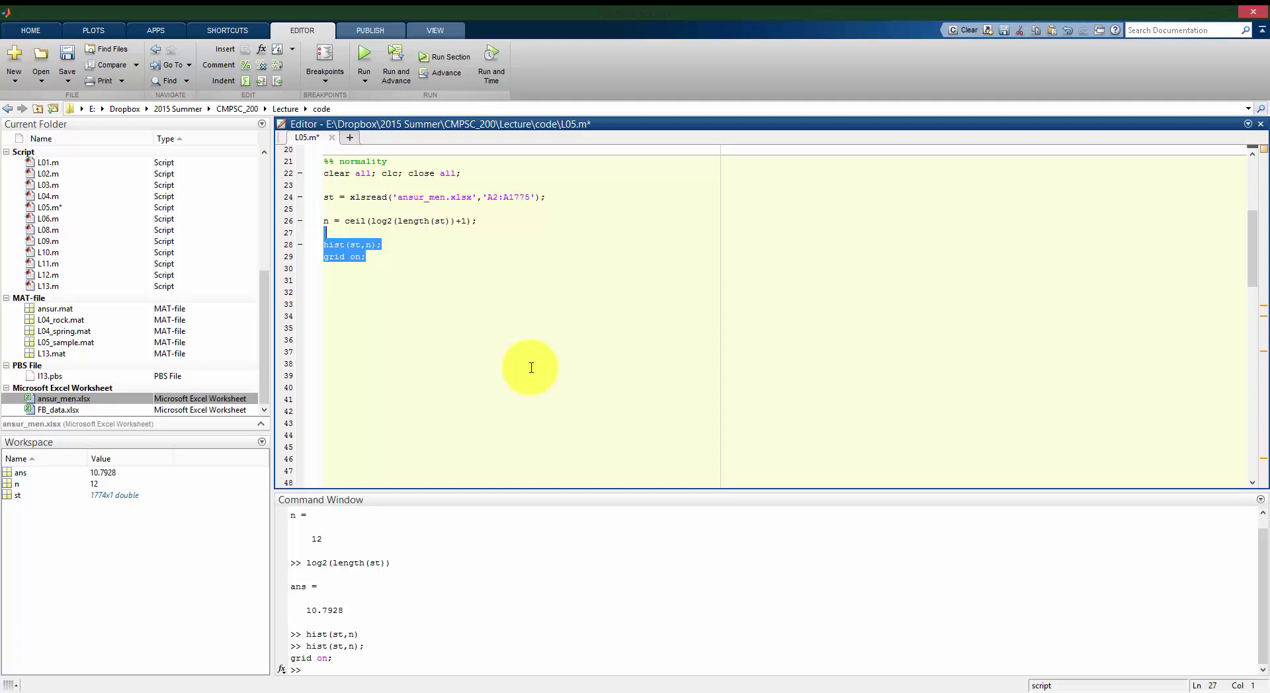
pyautogui.hotkey('ctrl', 's')
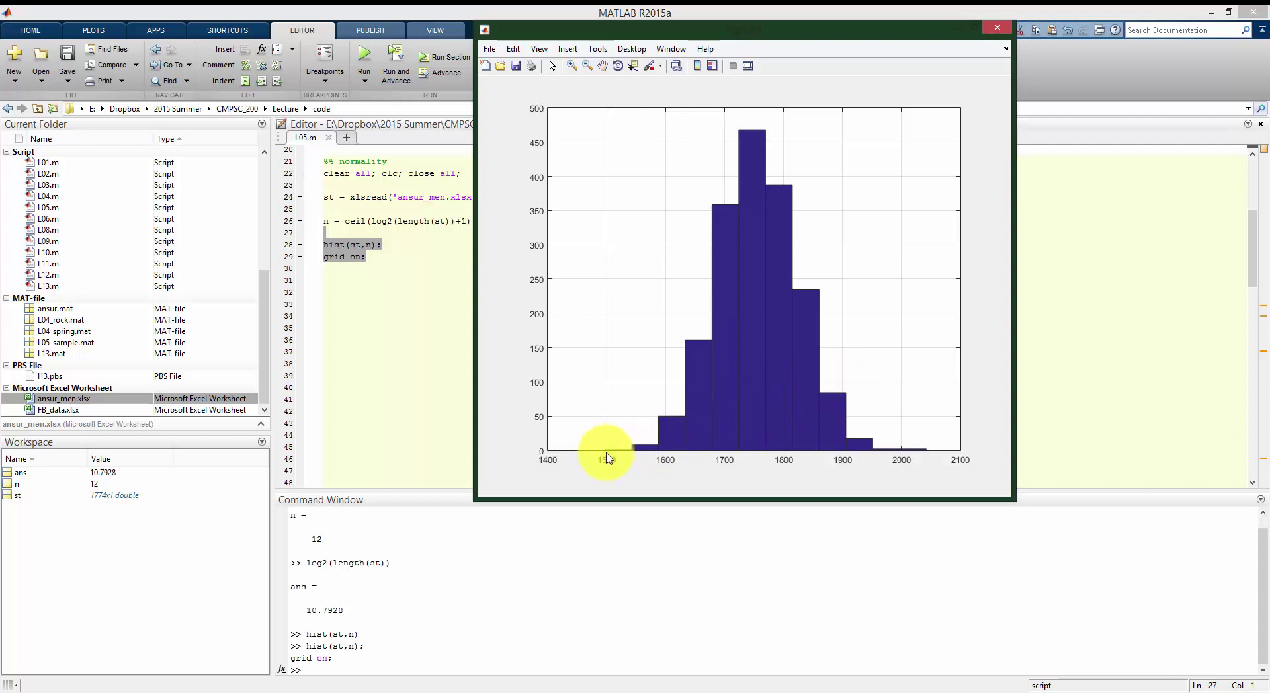
# Add xlabel('Stature [mm]'); and change the hist line to [x, c] = hist(st,n);.
pyautogui.click(403, 270)
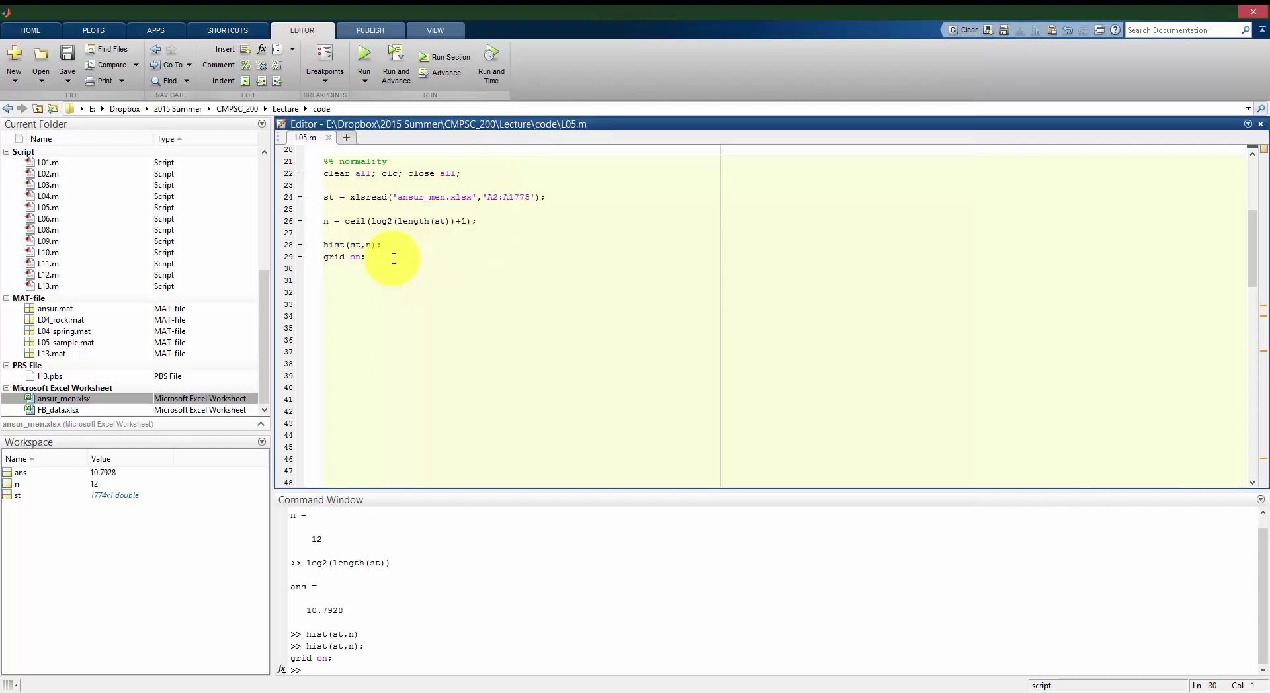
pyautogui.write('xlabel')
pyautogui.write("('Stature")
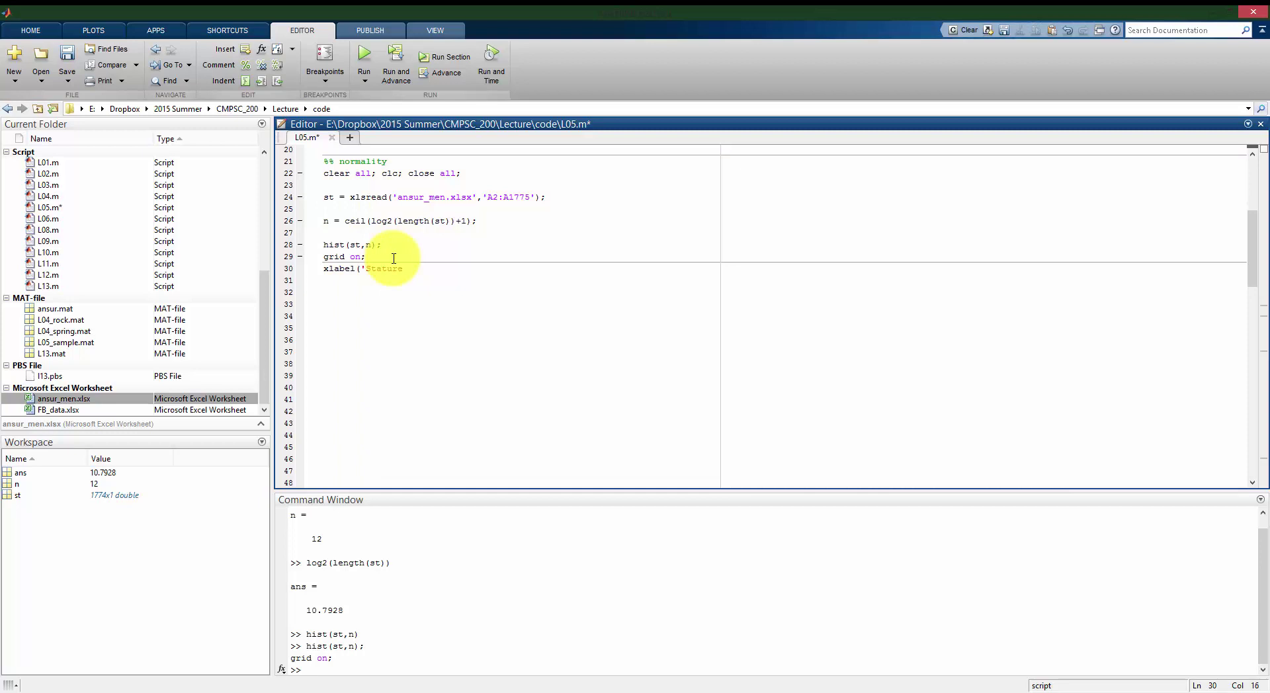
pyautogui.write(" [mm]')")
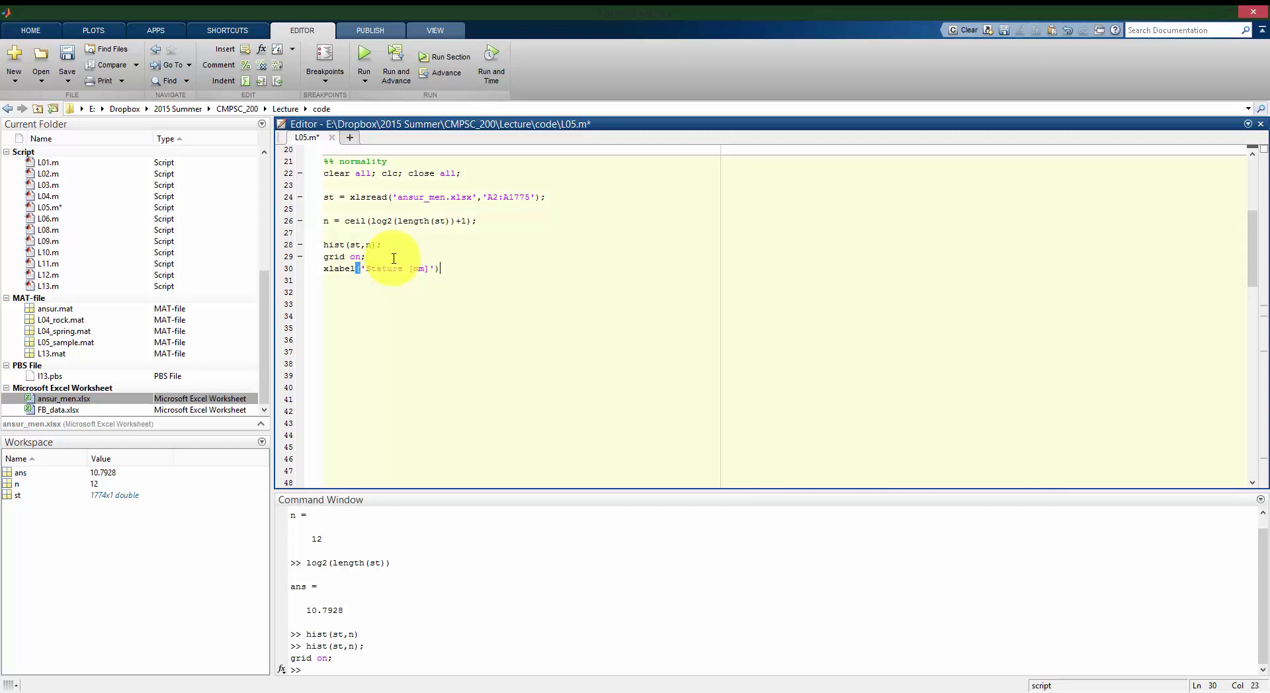
pyautogui.write(';')
pyautogui.click(394, 258)
pyautogui.press('Up')
pyautogui.press('End')
pyautogui.press('Home')
pyautogui.write('[x')
pyautogui.write(', c')
pyautogui.write('] =')
pyautogui.press('End')
pyautogui.press('Return')
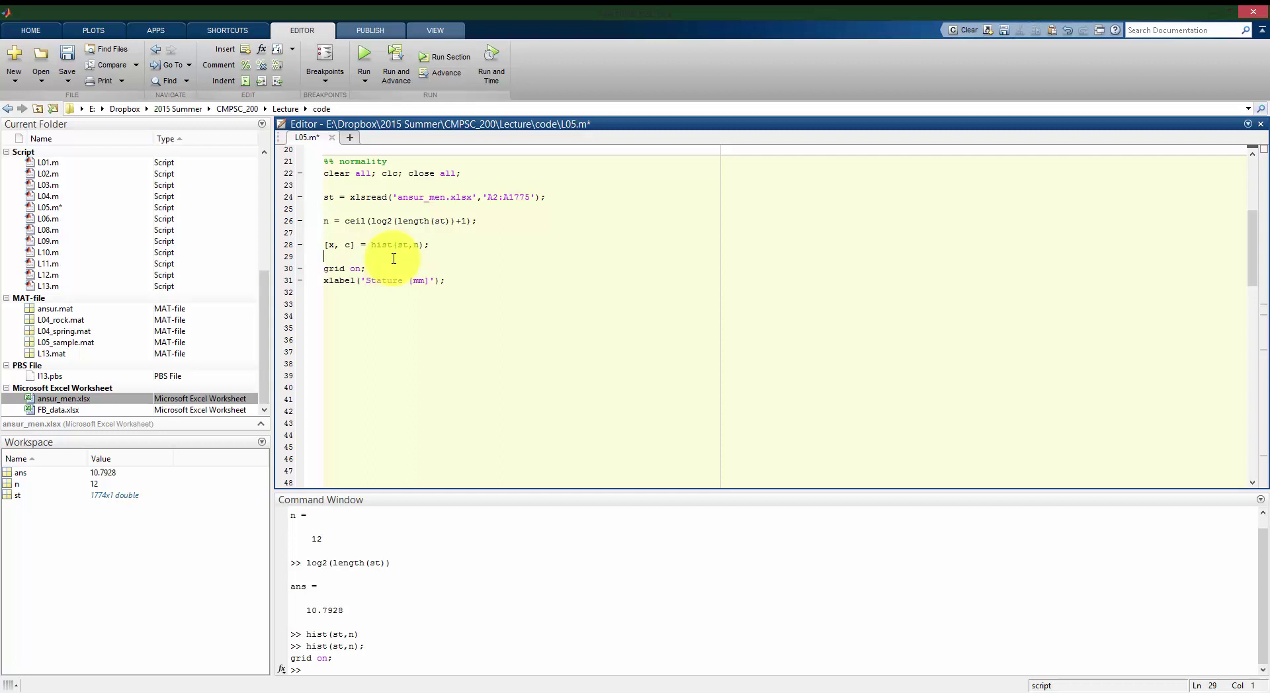
# Add a bar(c,x,'k') line below the hist line to draw black bars.
pyautogui.moveTo(445, 281); pyautogui.dragTo(321, 249)
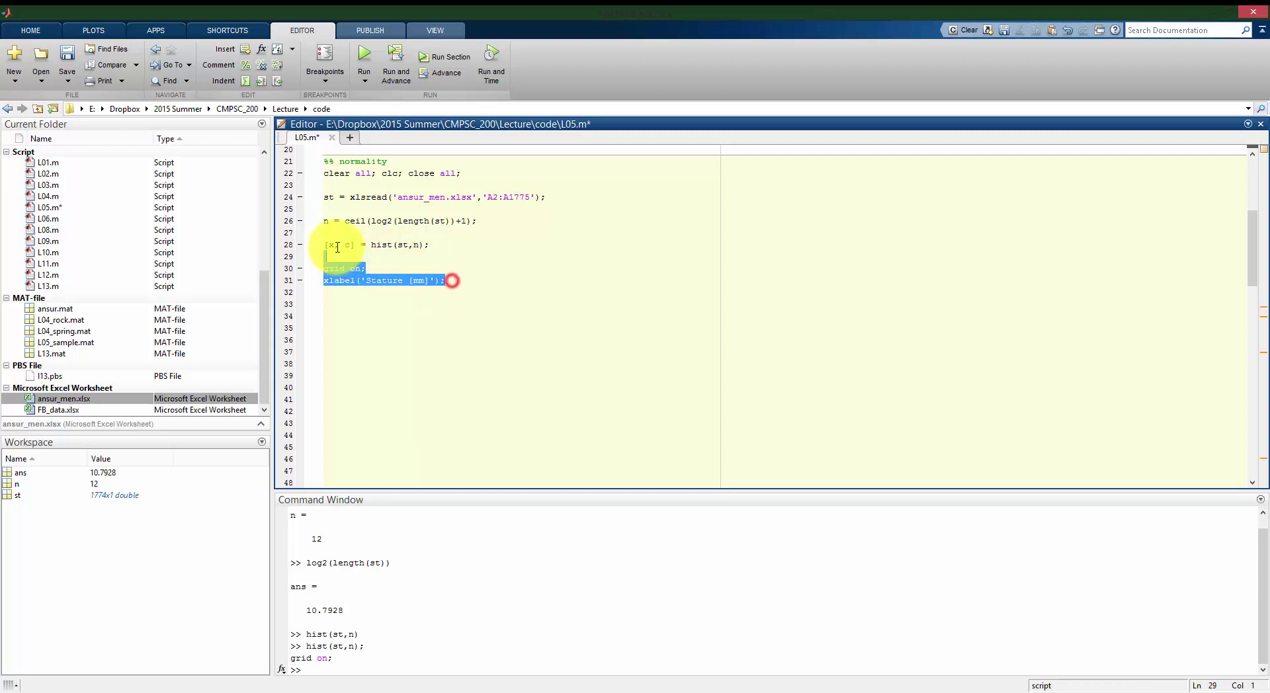
pyautogui.press('F9')
pyautogui.click(340, 256)
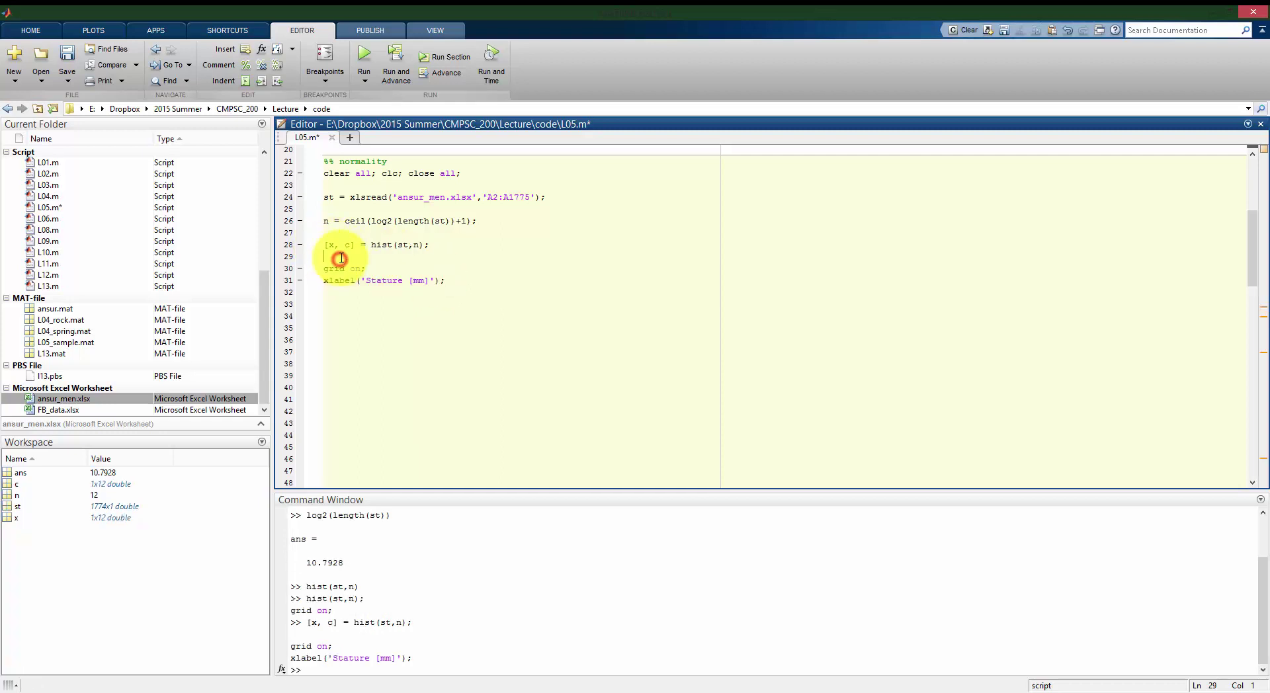
pyautogui.write('bar(')
pyautogui.write("c,x,'k'")
pyautogui.write(')')
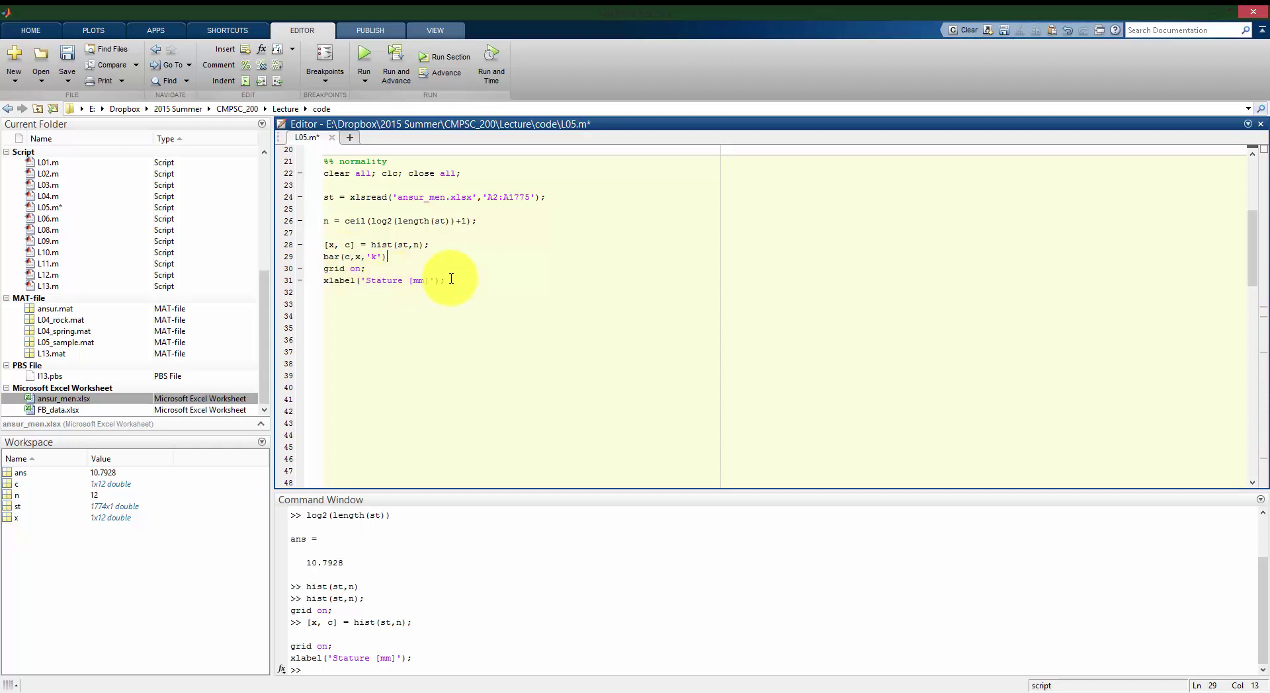
pyautogui.moveTo(446, 280)
pyautogui.mouseDown()
pyautogui.moveTo(326, 243)
pyautogui.moveTo(483, 656)
pyautogui.mouseUp()
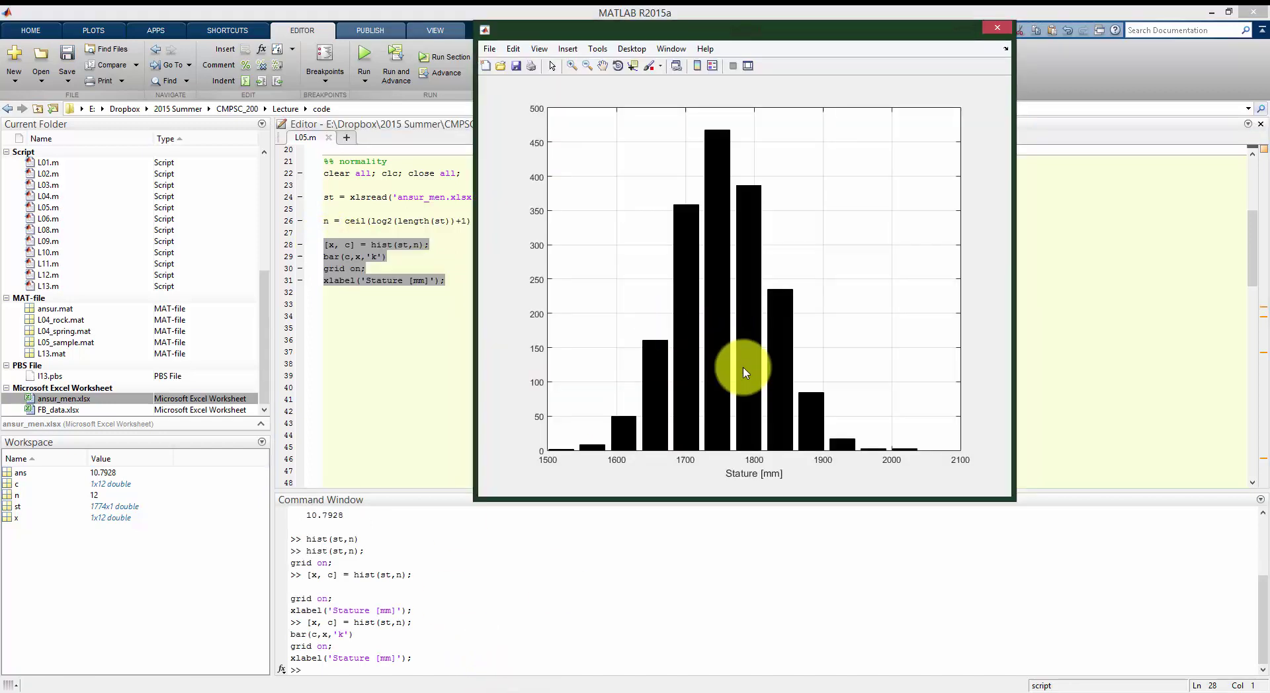
# Append axis tight after grid on and rerun the histogram block.
pyautogui.click(368, 269)
pyautogui.write('axis tight;')
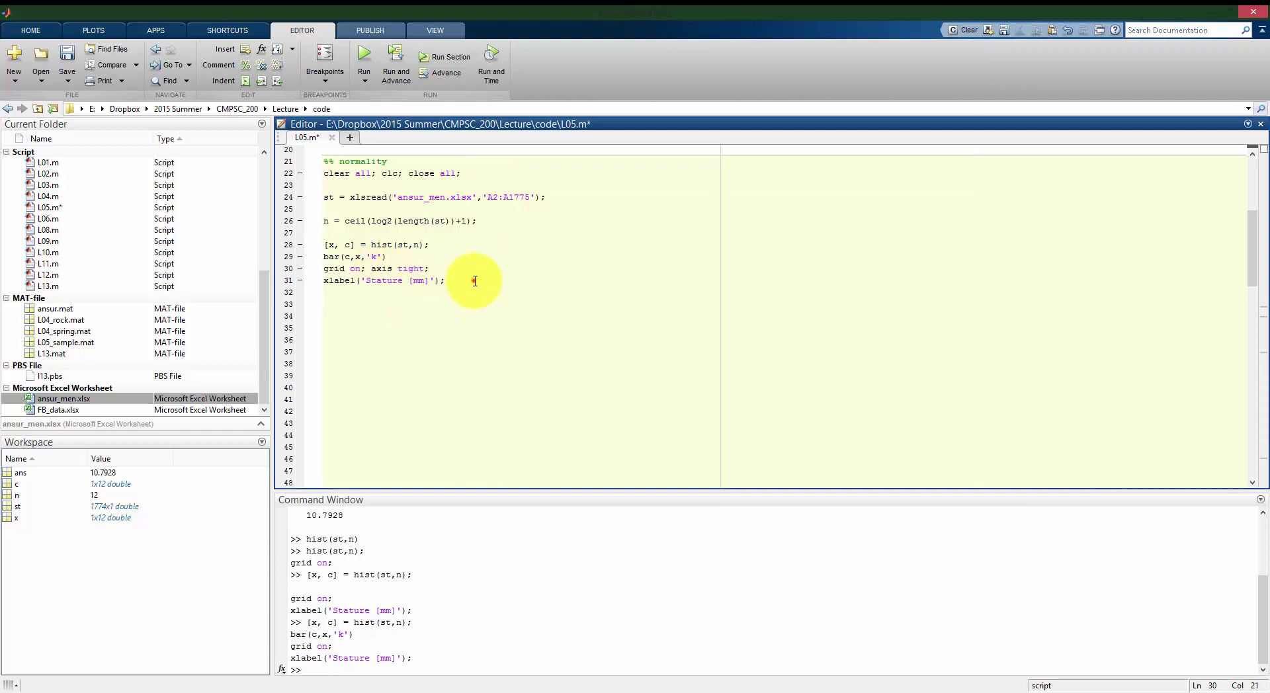
pyautogui.moveTo(474, 280); pyautogui.dragTo(298, 245)
pyautogui.press('F9')
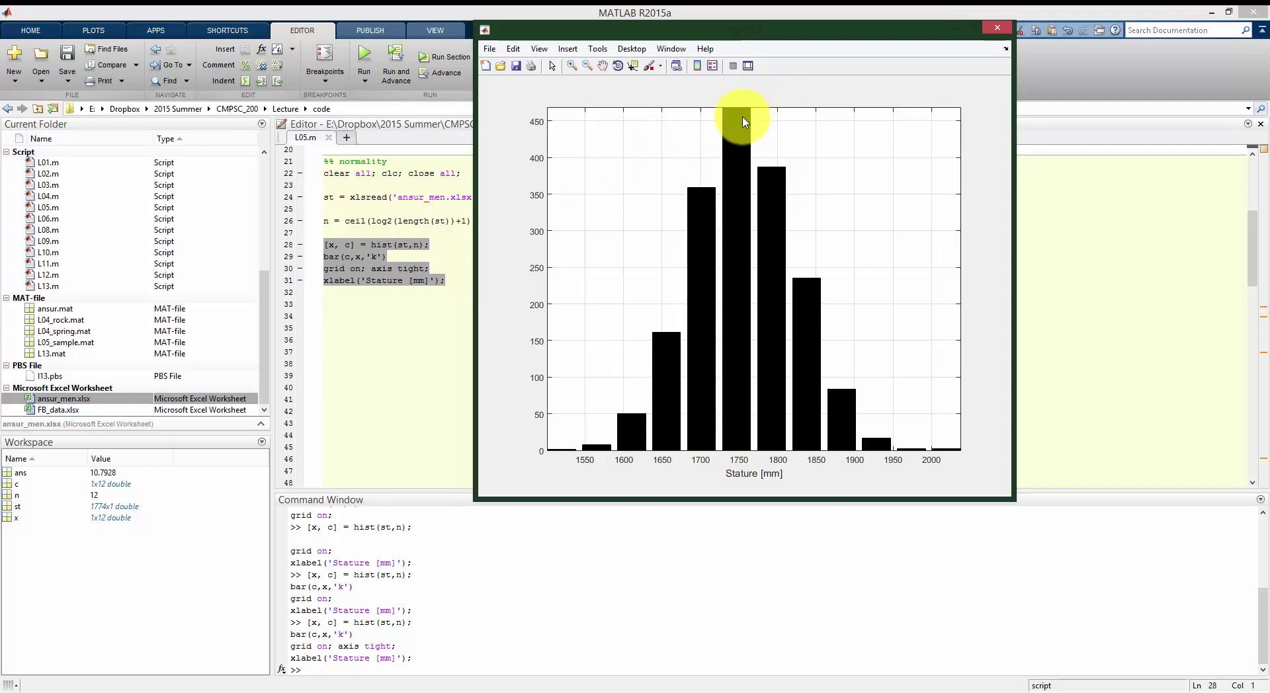
# Change the bar line to bar(c,x/sum(x),'k') and rerun to plot relative frequencies.
pyautogui.click(362, 257)
pyautogui.write('/sum(x')
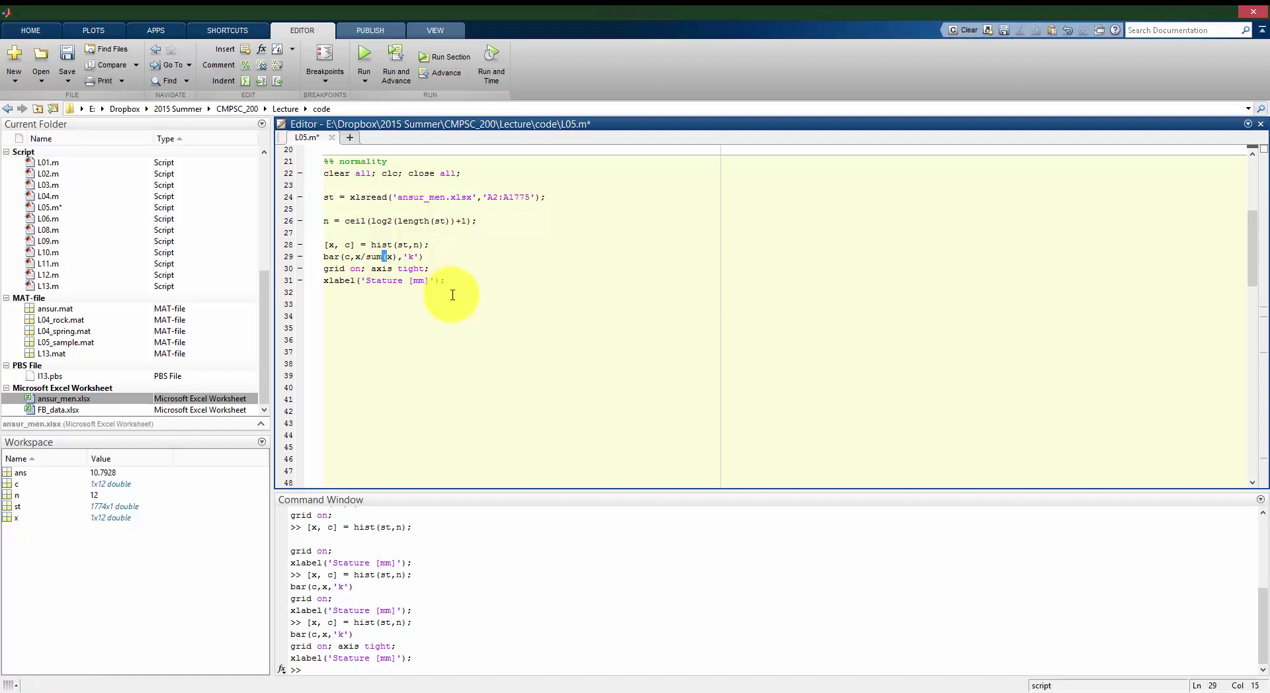
pyautogui.moveTo(456, 281); pyautogui.dragTo(320, 249)
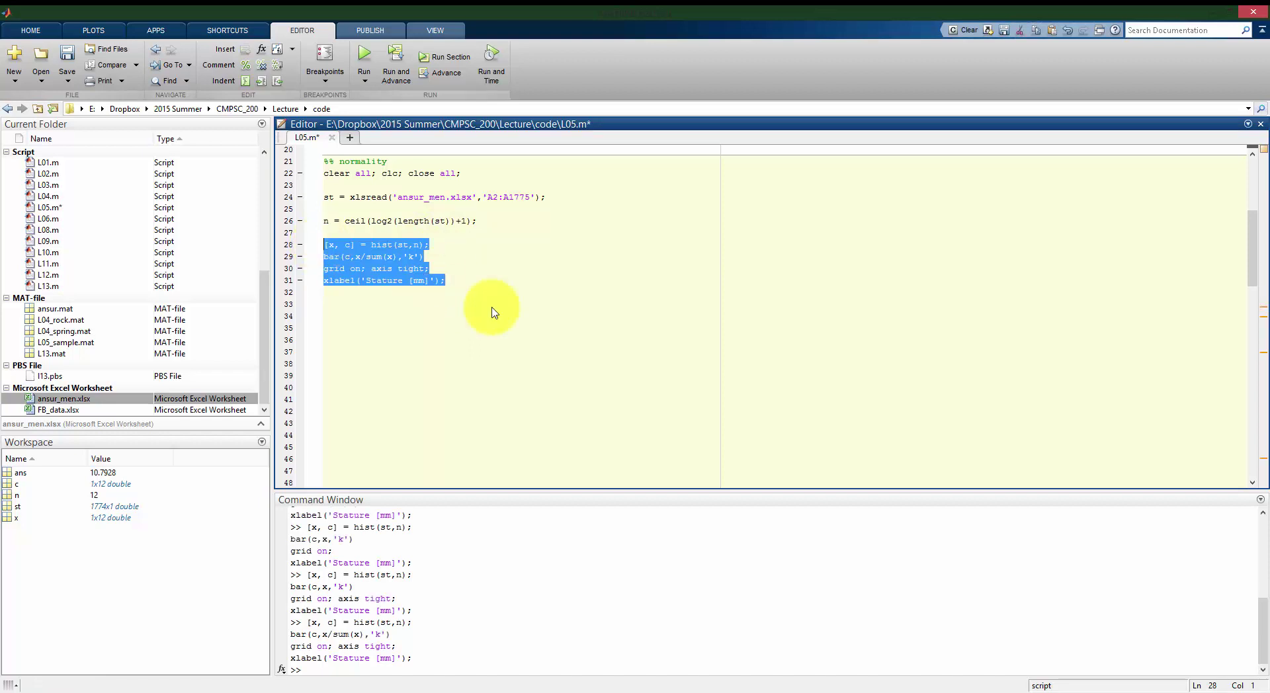
pyautogui.press('F9')
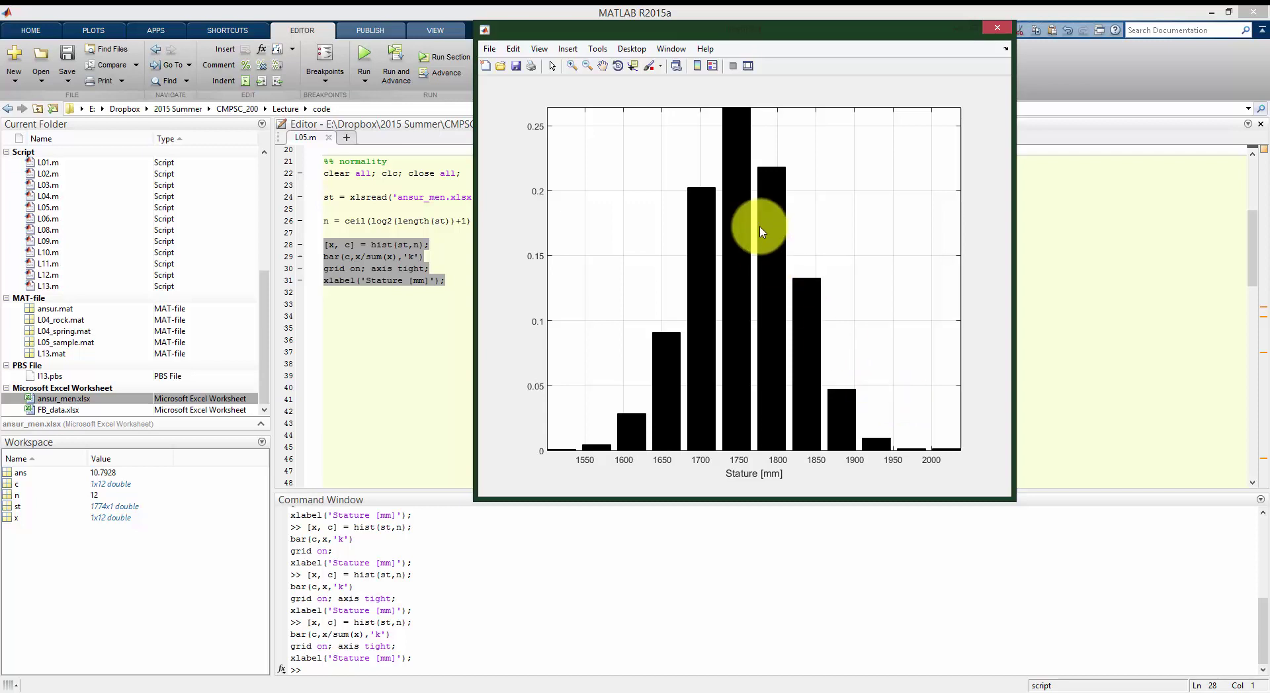
# Add m = mean(st) and s = std(st) and run them, giving 1755.8 and 66.8072.
pyautogui.click(371, 294)
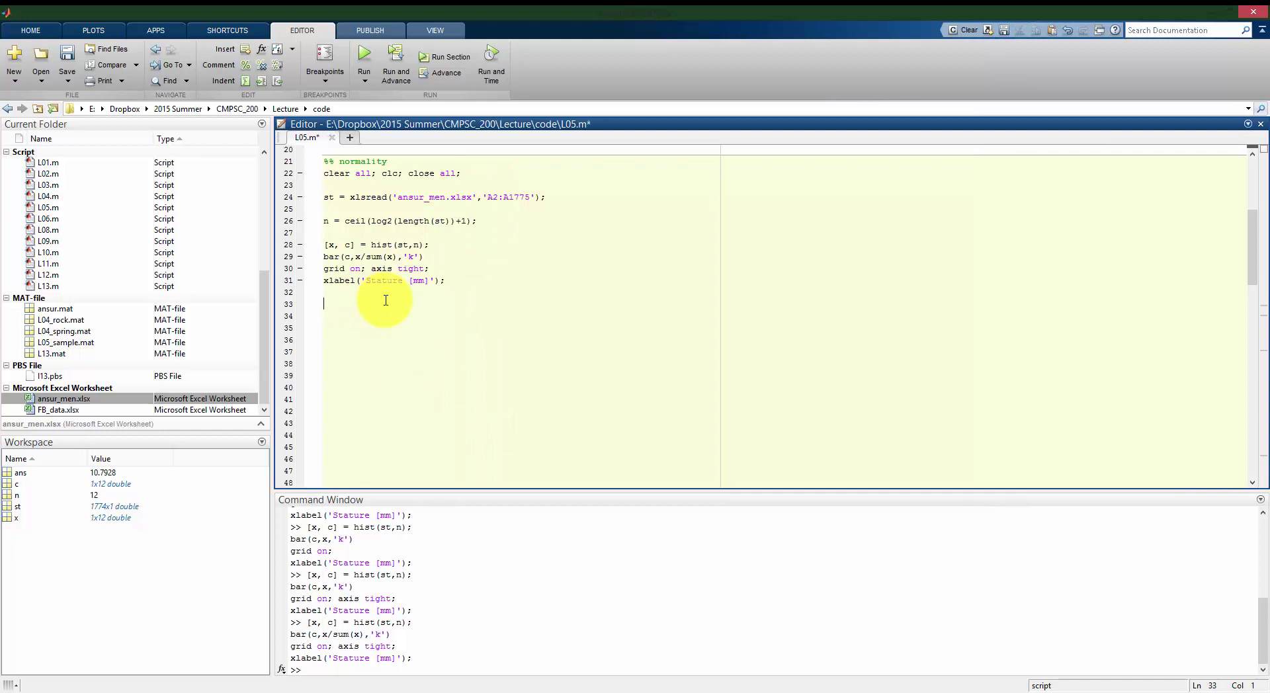
pyautogui.write('m= me')
pyautogui.write('an(')
pyautogui.write(' s')
pyautogui.moveTo(383, 317); pyautogui.dragTo(324, 308)
pyautogui.press('F9')
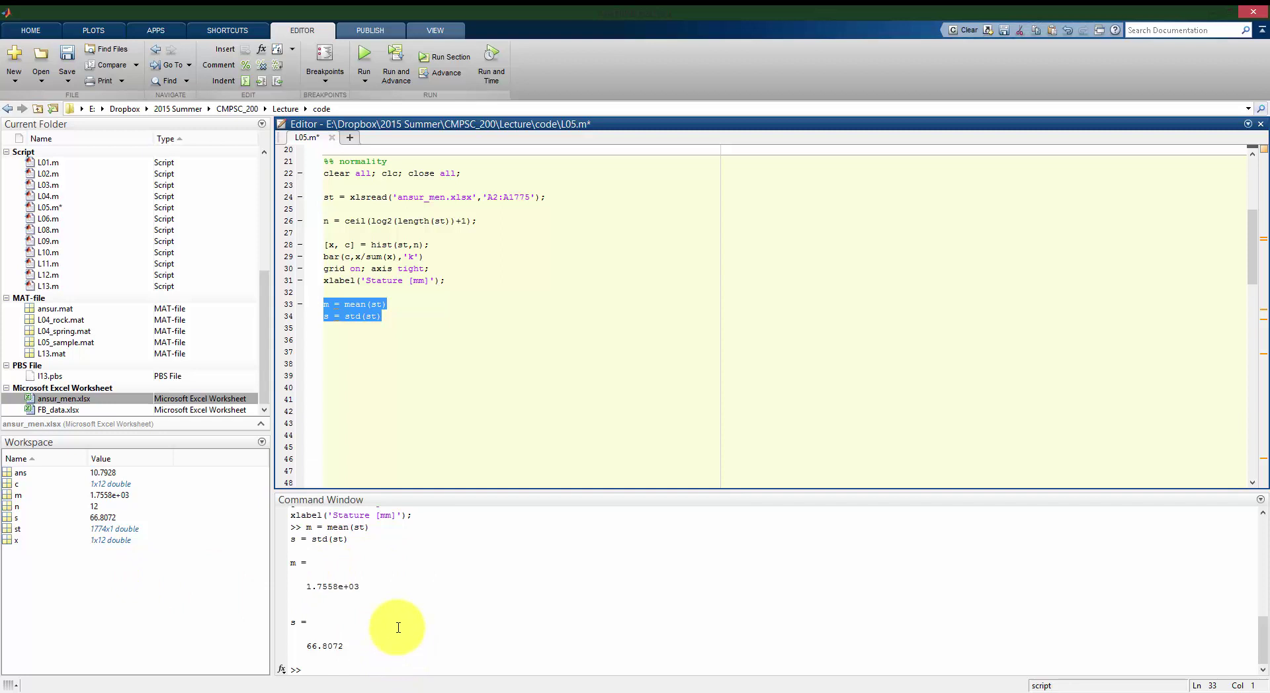
pyautogui.click(420, 330)
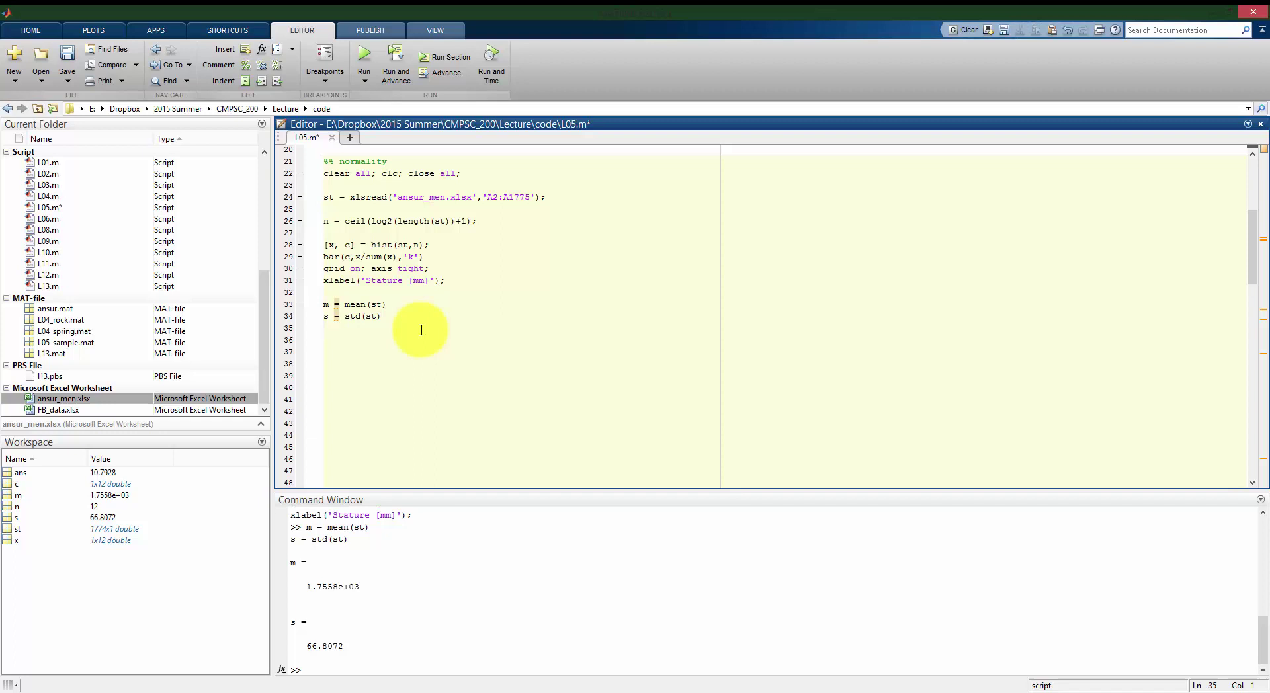
pyautogui.click(437, 449)
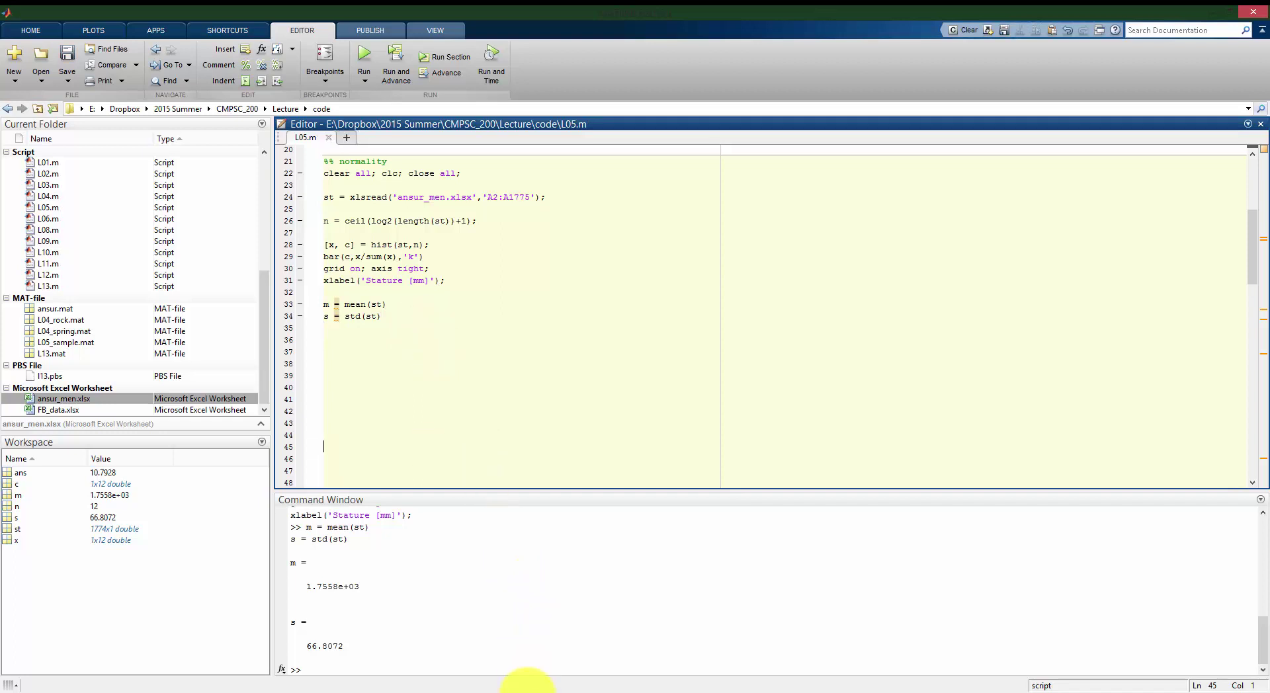
# Save and run the whole L05.m script with F5.
pyautogui.press('F5')
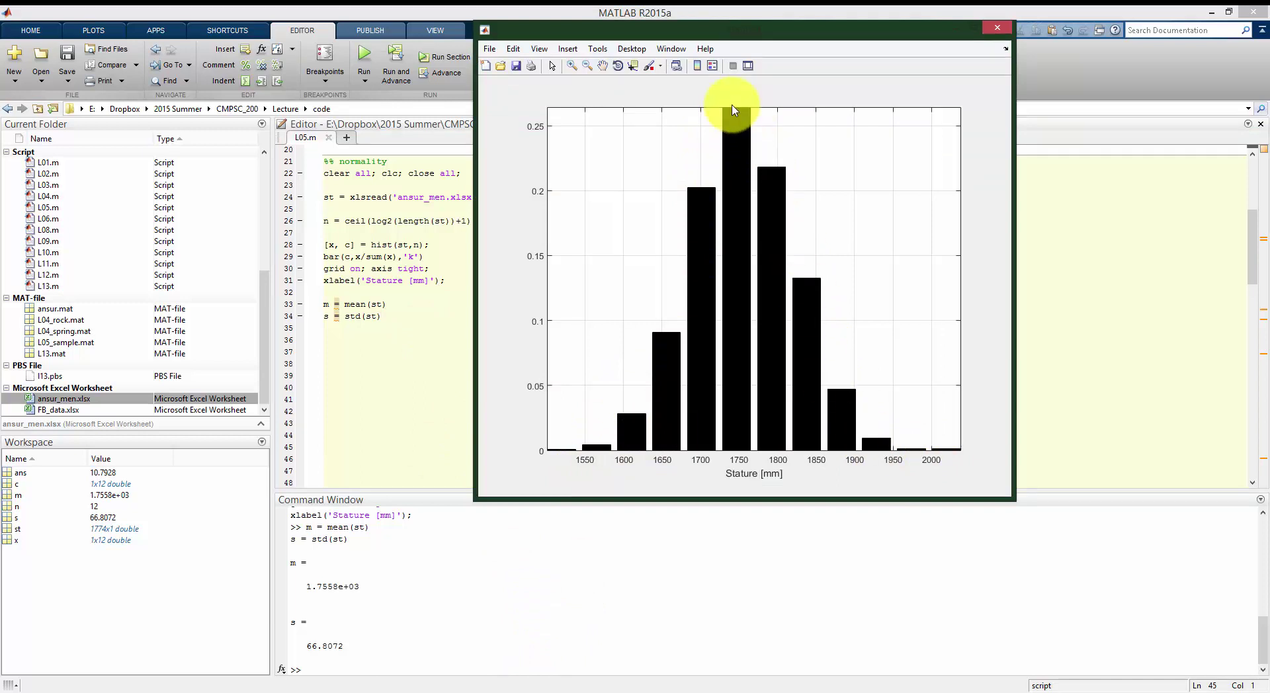
pyautogui.click(397, 227)
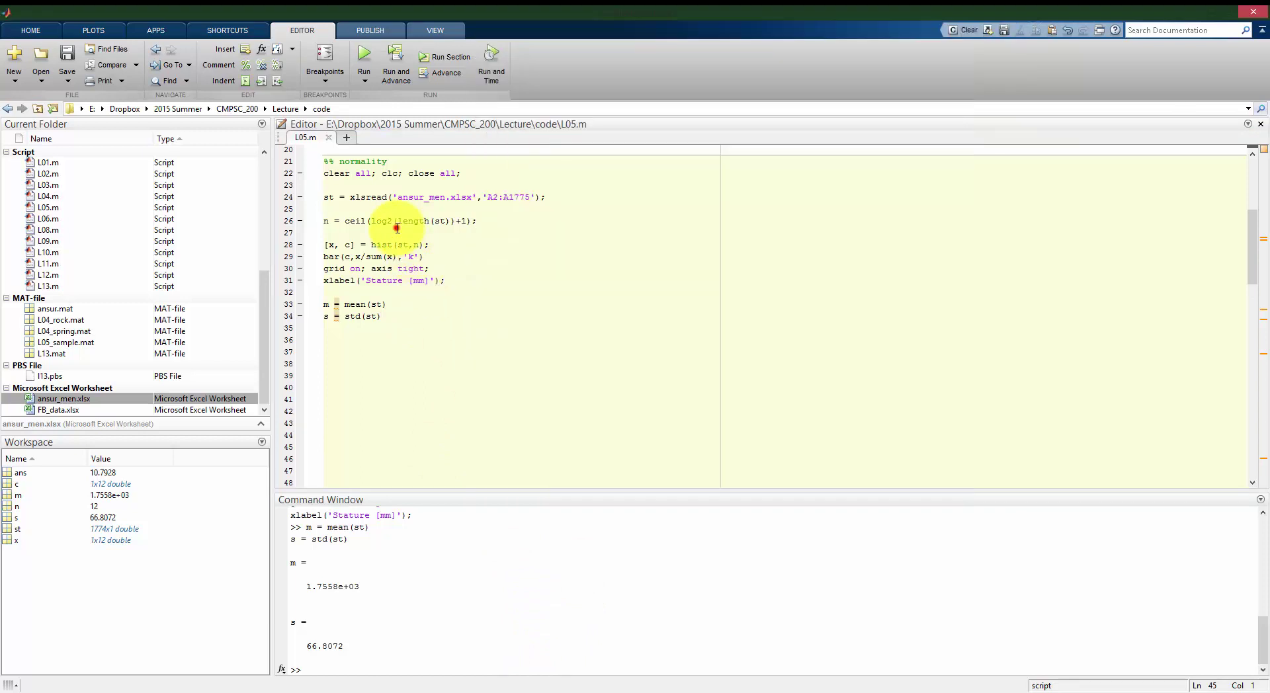
pyautogui.click(413, 318)
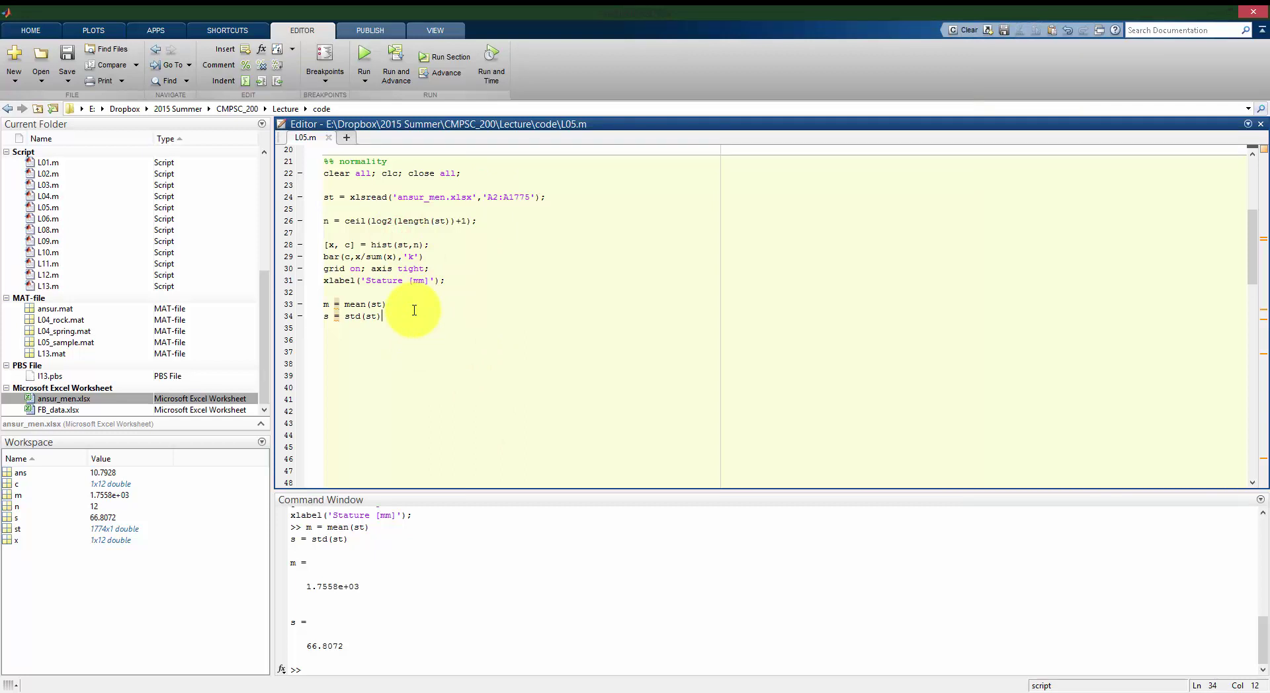
# Add Q = 1:0.05:90; on line 36, run it to create a 1x1781 Q, and save.
pyautogui.click(397, 336)
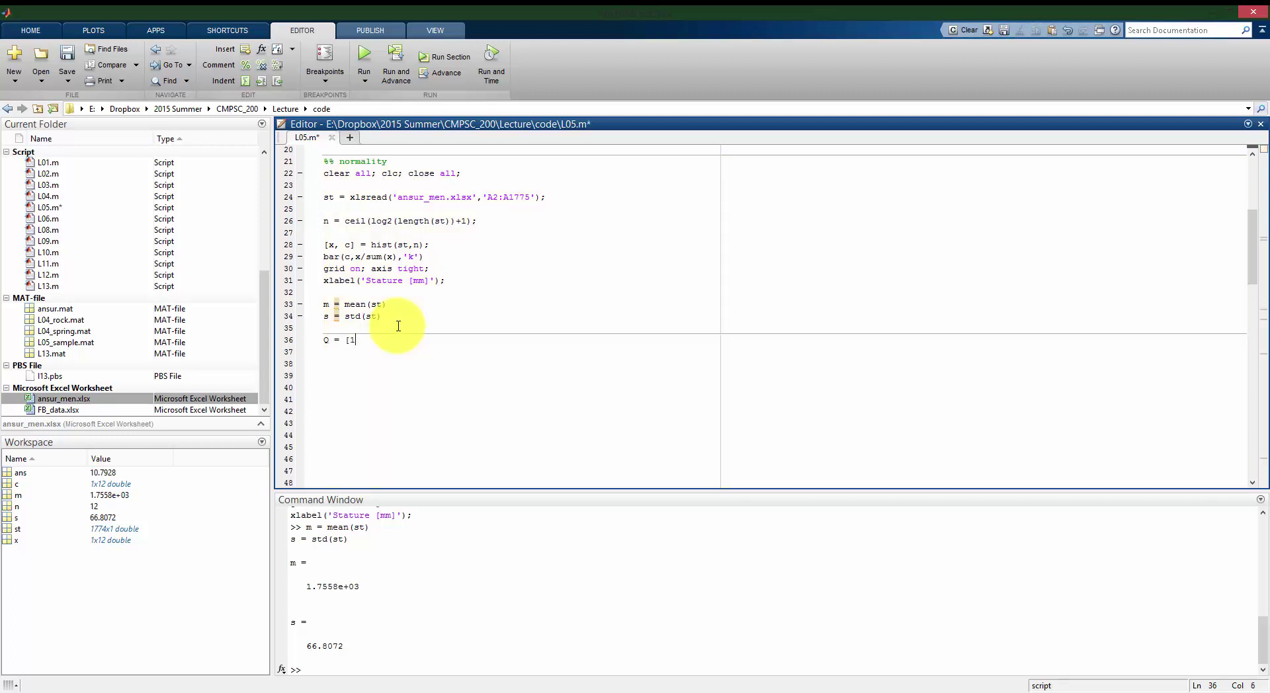
pyautogui.press('BackSpace')
pyautogui.write('1:')
pyautogui.write('0.05')
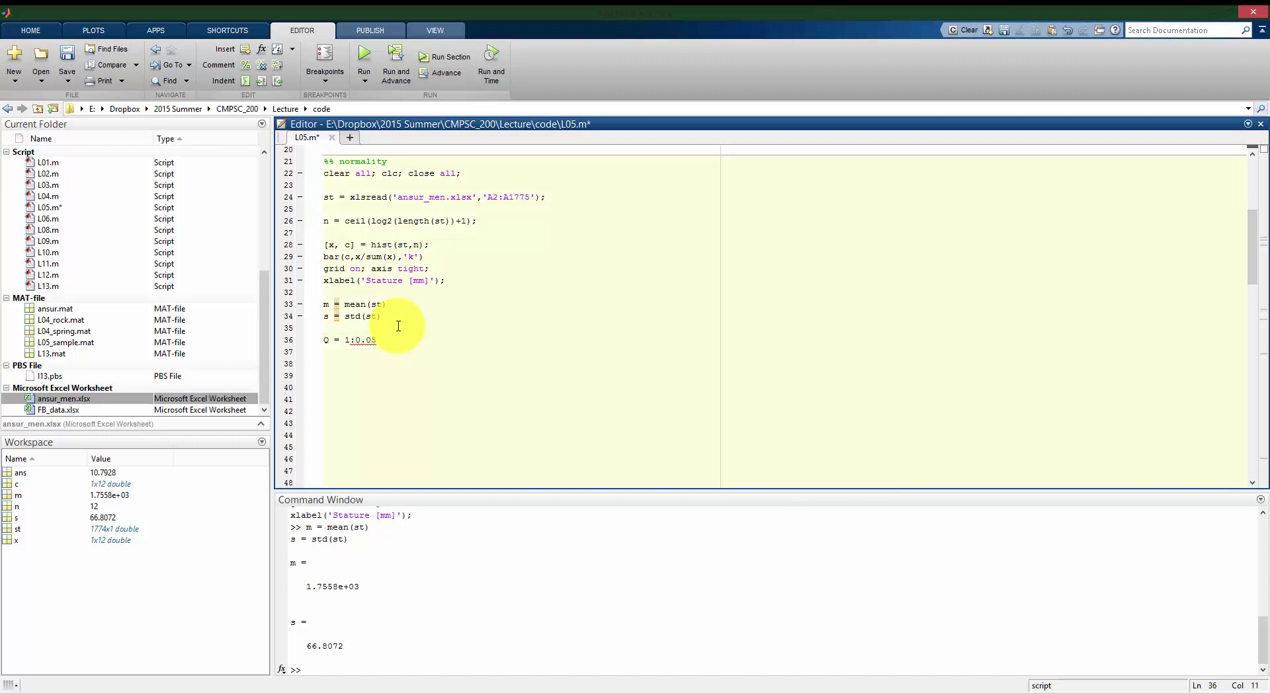
pyautogui.write(':90')
pyautogui.write(';')
pyautogui.tripleClick(416, 338)
pyautogui.press('F9')
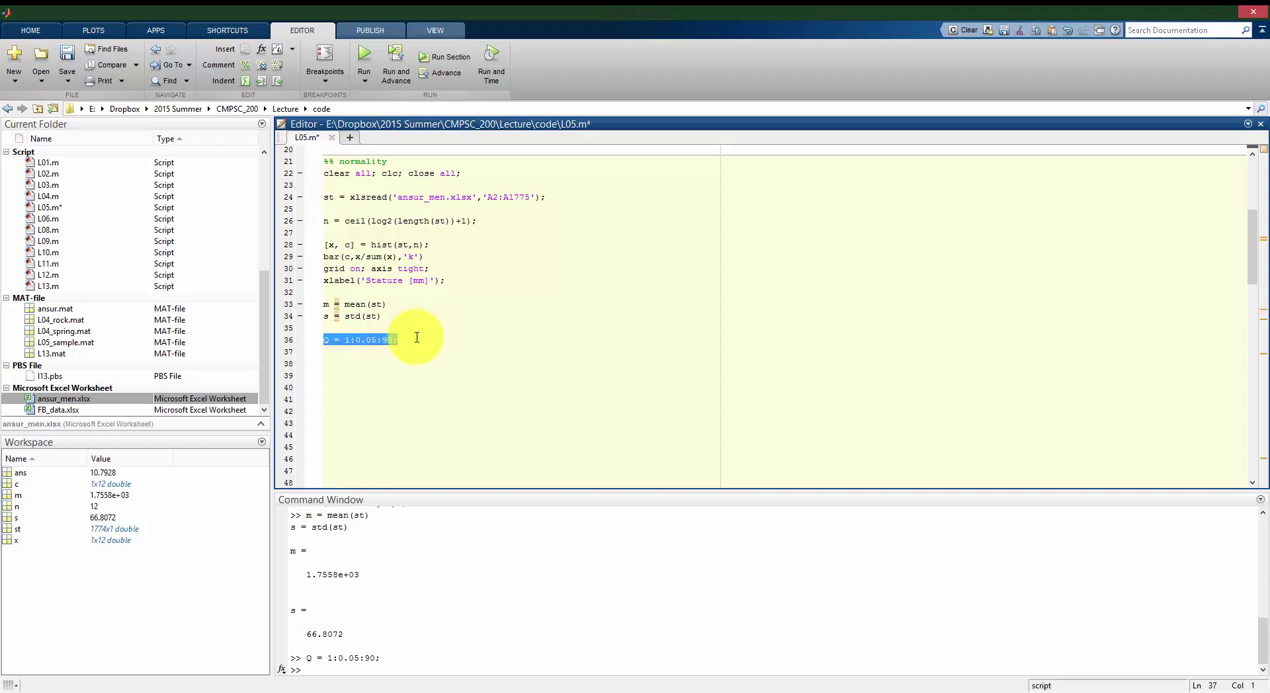
pyautogui.click(421, 343)
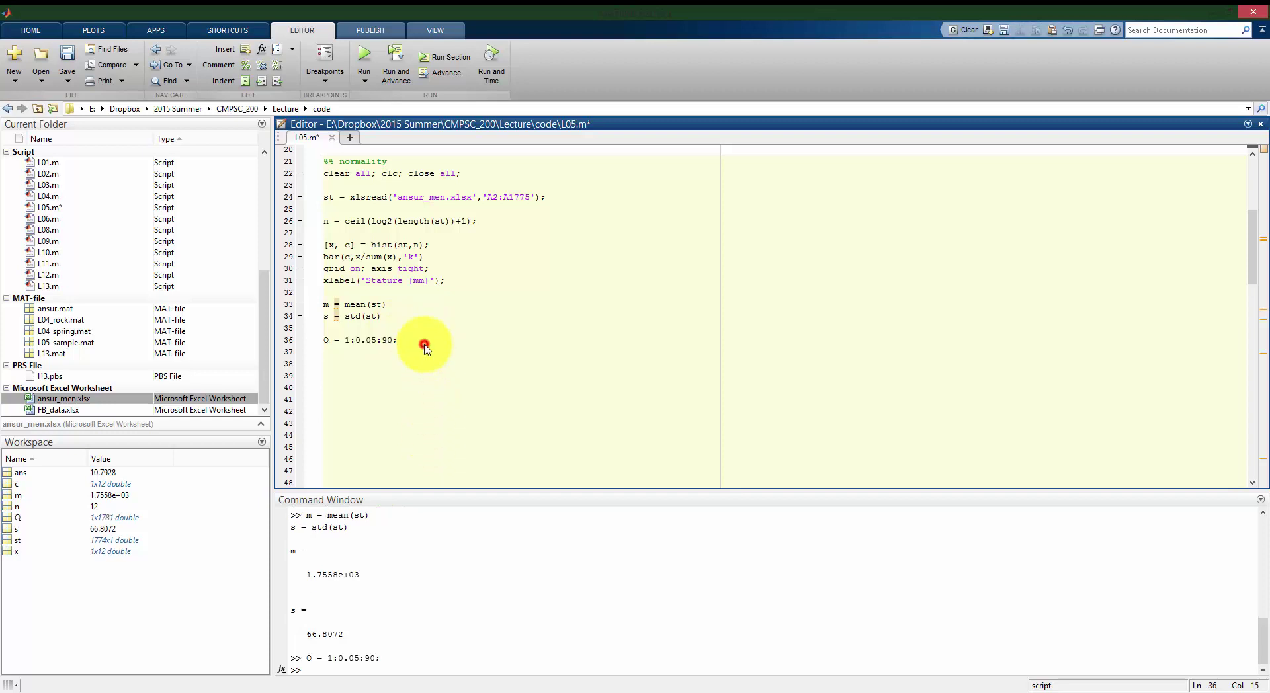
pyautogui.hotkey('ctrl', 's')
pyautogui.click(534, 585)
pyautogui.write('hist(Q')
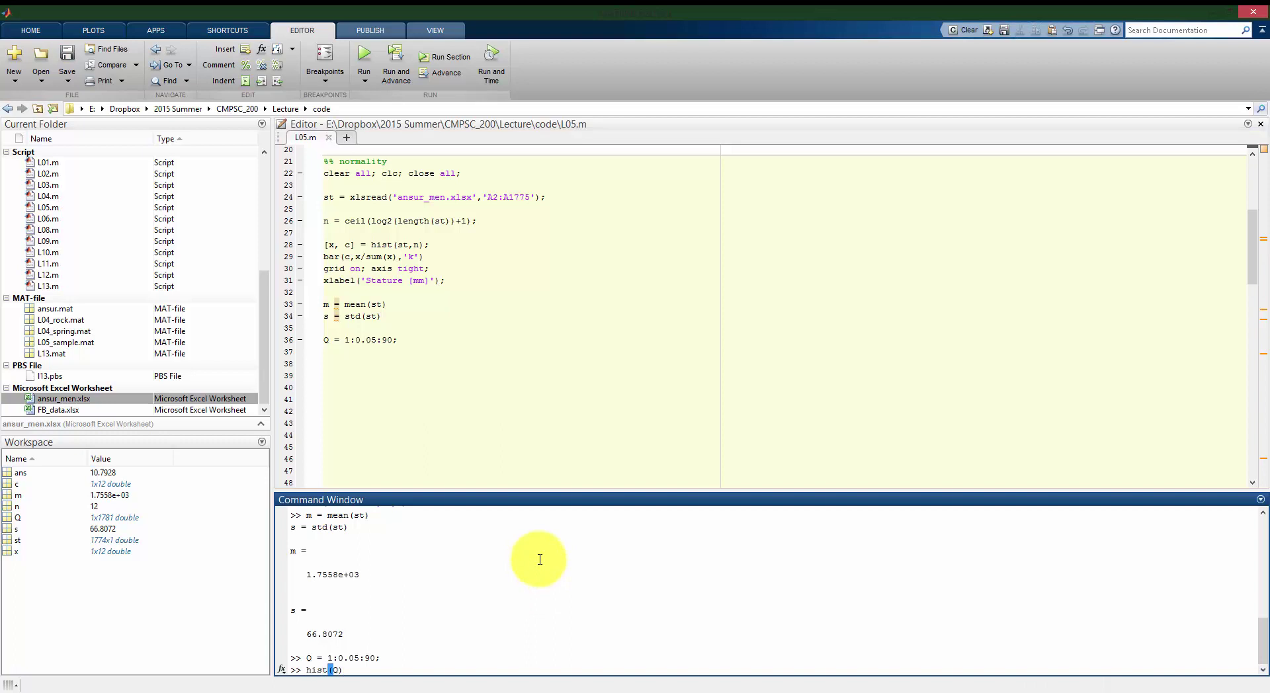
# Delete the scratch Q line and rerun the stature histogram and statistics lines 28–34.
pyautogui.press('Return')
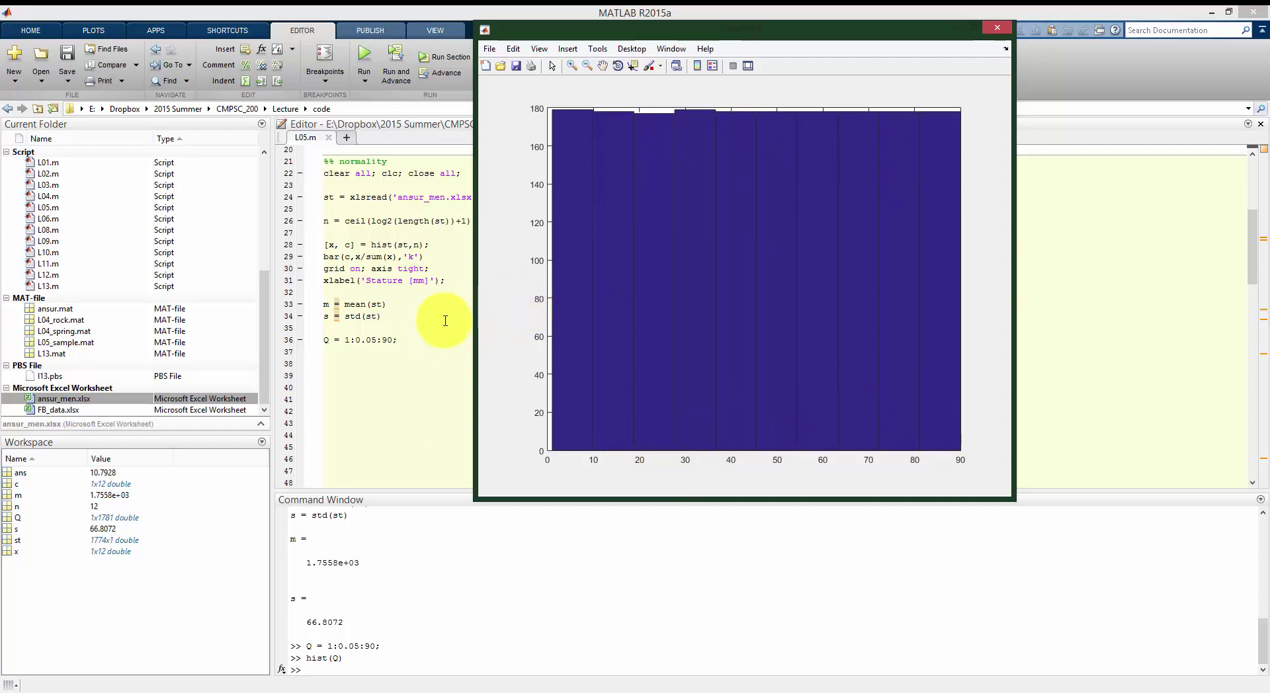
pyautogui.tripleClick(402, 339)
pyautogui.press('Delete')
pyautogui.moveTo(393, 318); pyautogui.dragTo(324, 245)
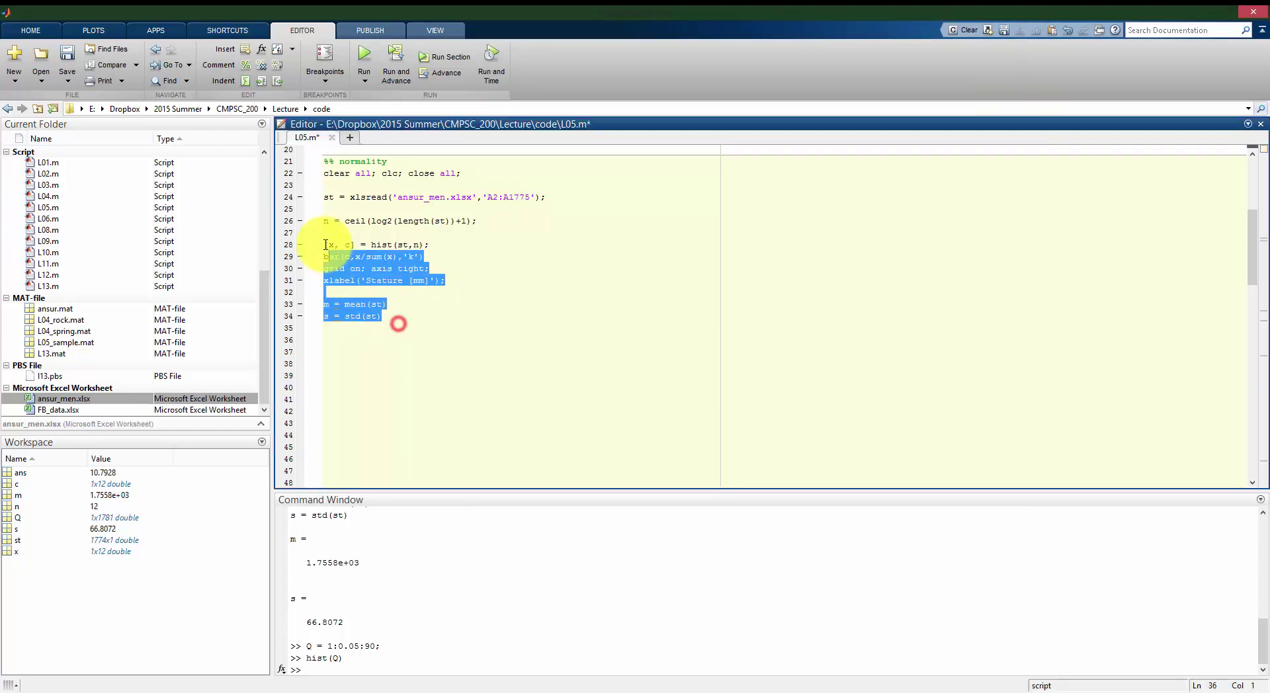
pyautogui.press('F9')
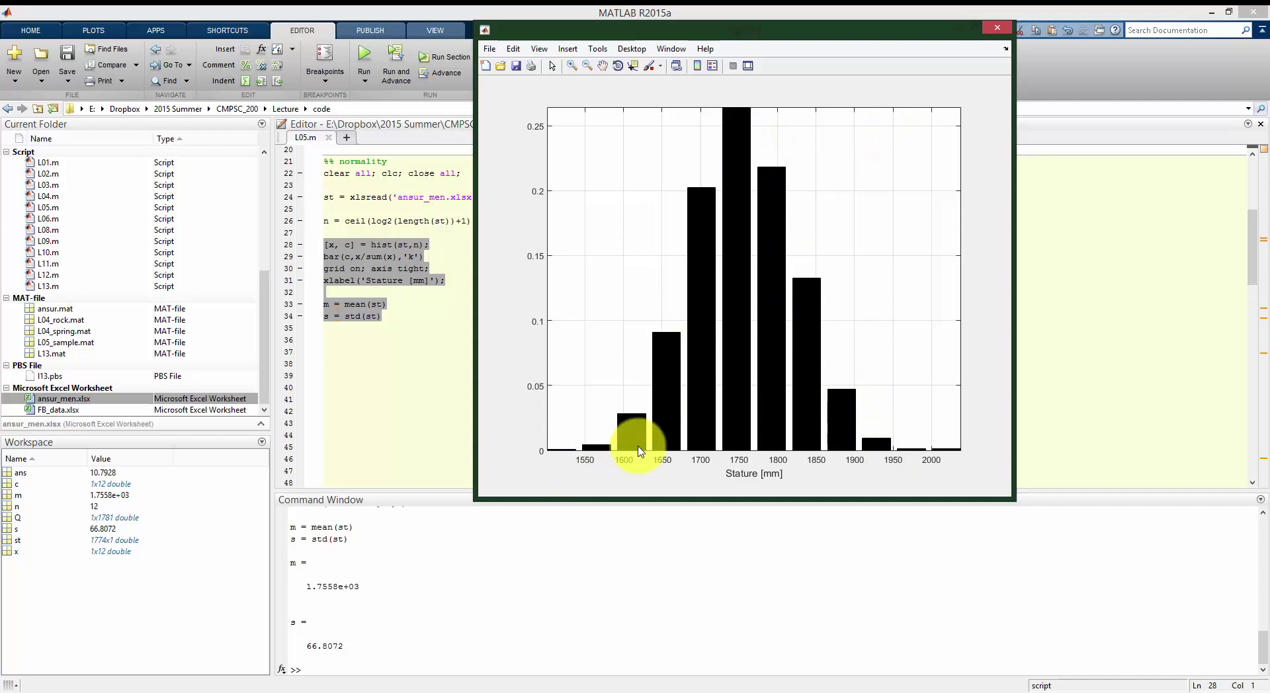
# Add Q = 1:0.05:90; and hist(Q) lines to the script.
pyautogui.click(441, 359)
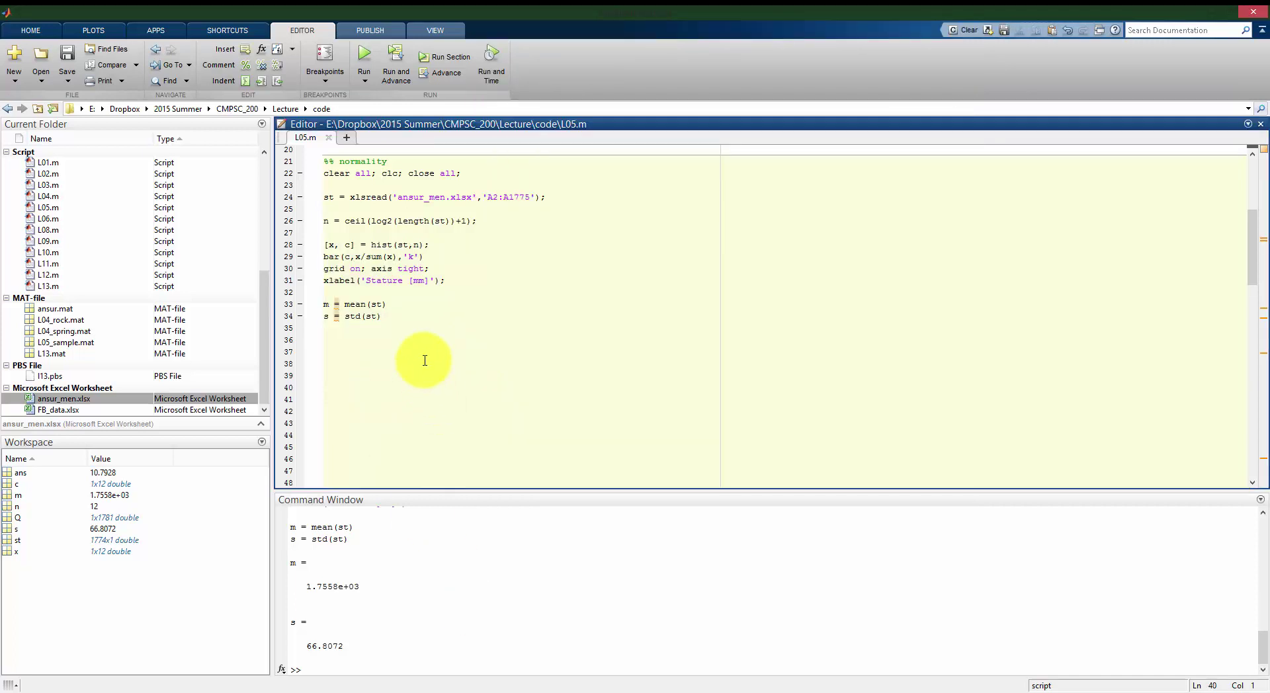
pyautogui.write('Q = 1:0.05:90;')
pyautogui.press('Return')
pyautogui.press('BackSpace')
pyautogui.press('BackSpace')
pyautogui.press('BackSpace')
pyautogui.write('[1')
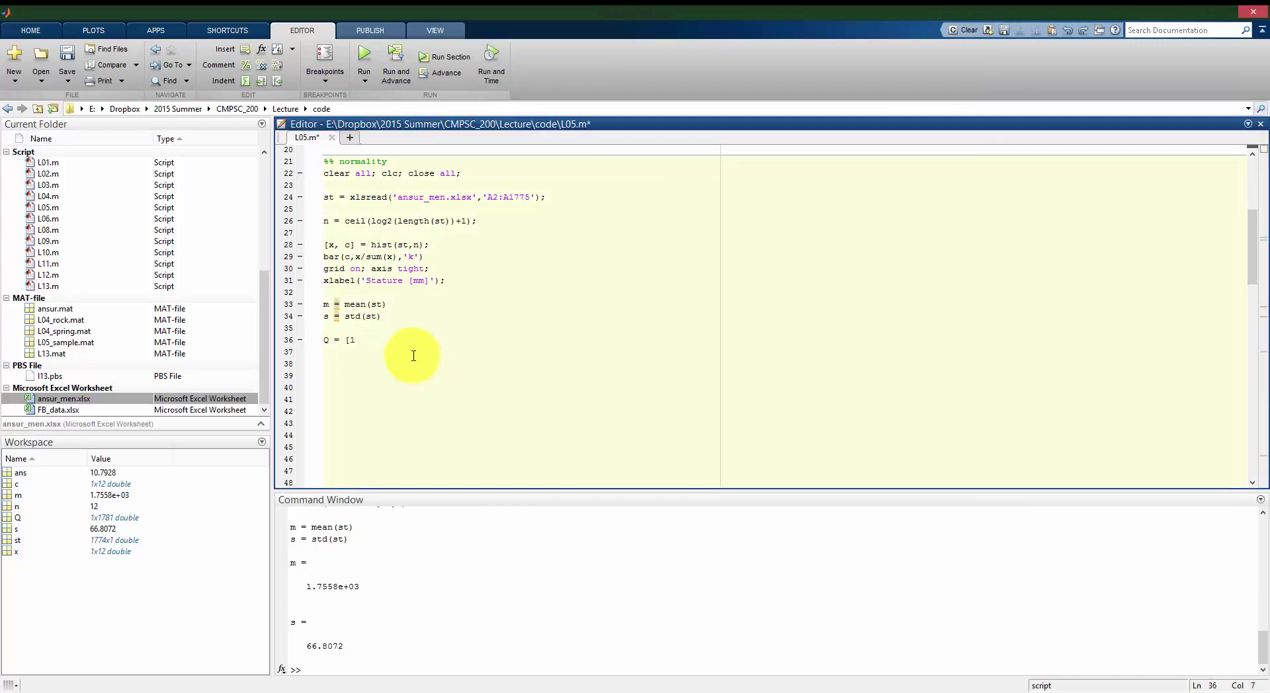
pyautogui.hotkey('ctrl', 'z')
pyautogui.click(406, 359)
pyautogui.write('hist(Q)')
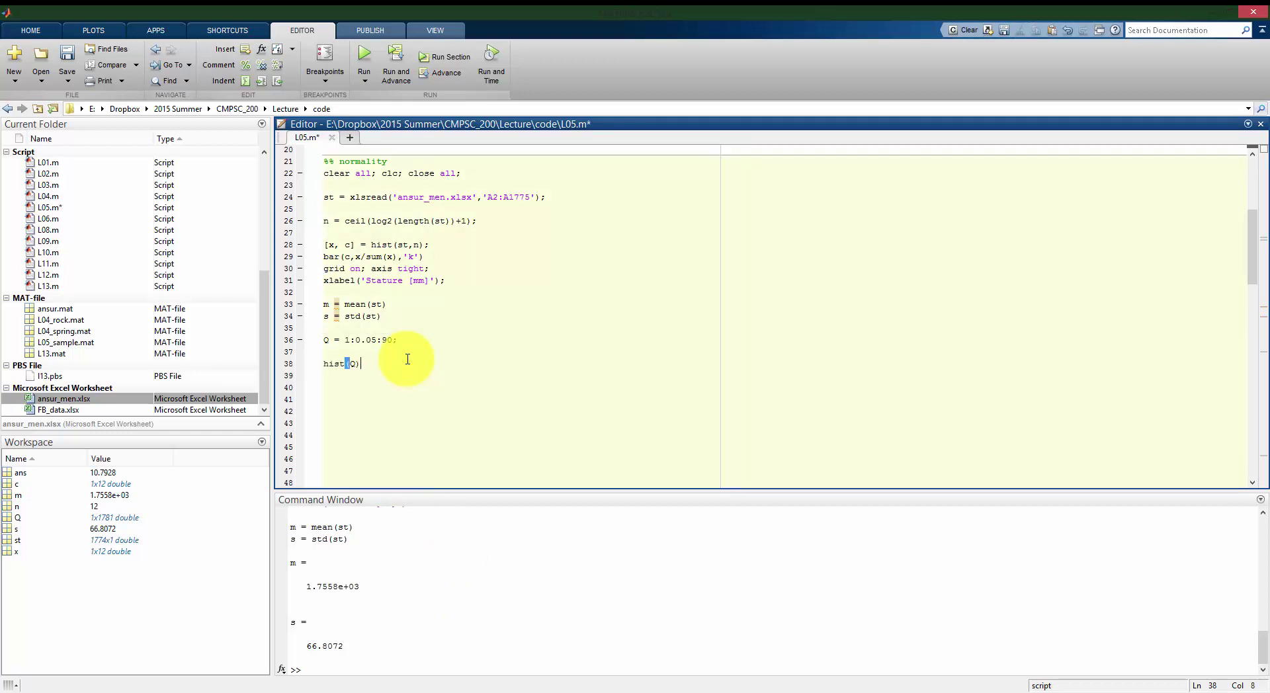
pyautogui.moveTo(371, 368)
pyautogui.mouseDown()
pyautogui.moveTo(324, 342)
pyautogui.moveTo(510, 588)
pyautogui.mouseUp()
# Compute mean(Q), getting 45.5, and view the flat Q histogram of about 178 per bin.
pyautogui.click(426, 579)
pyautogui.click(573, 667)
pyautogui.write('mean(Q)')
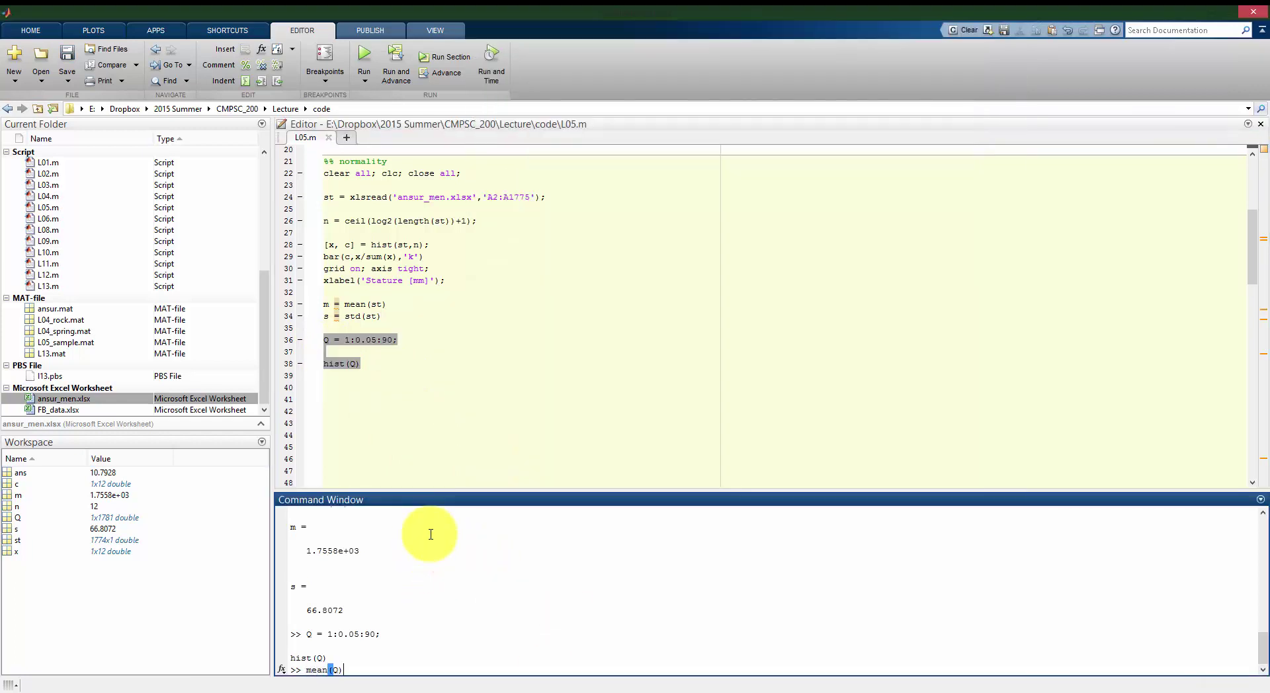
pyautogui.press('Return')
pyautogui.click(575, 687)
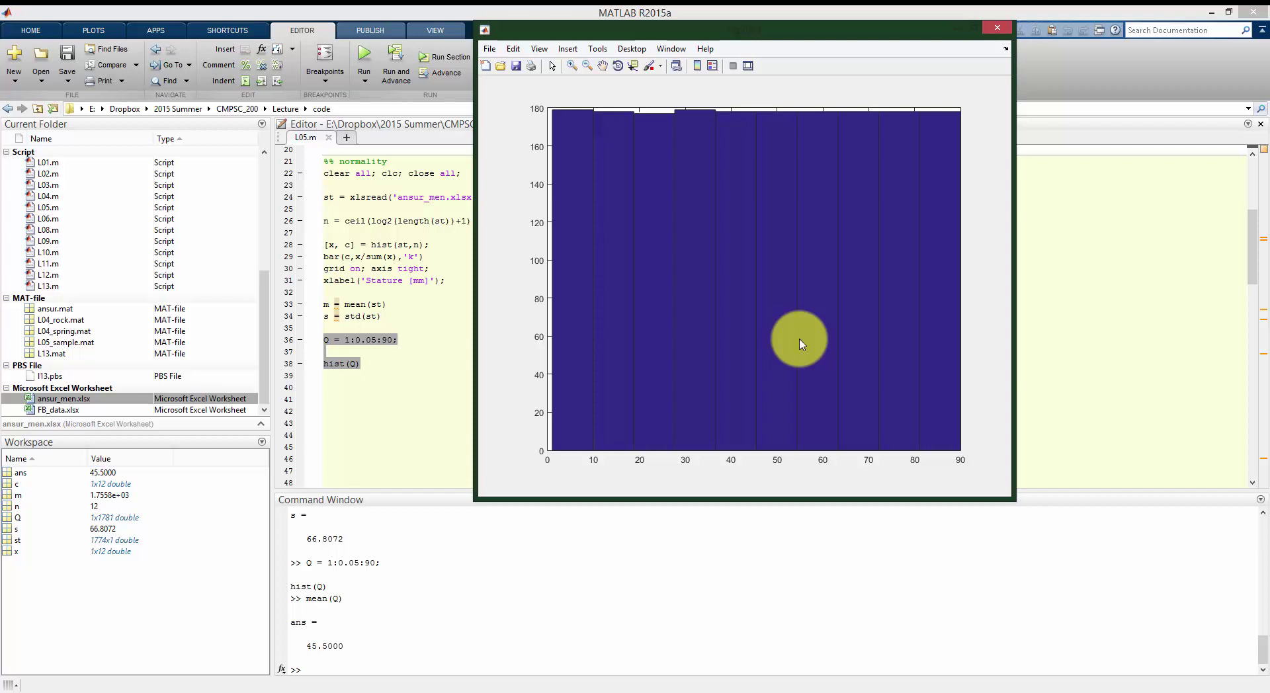
pyautogui.click(390, 375)
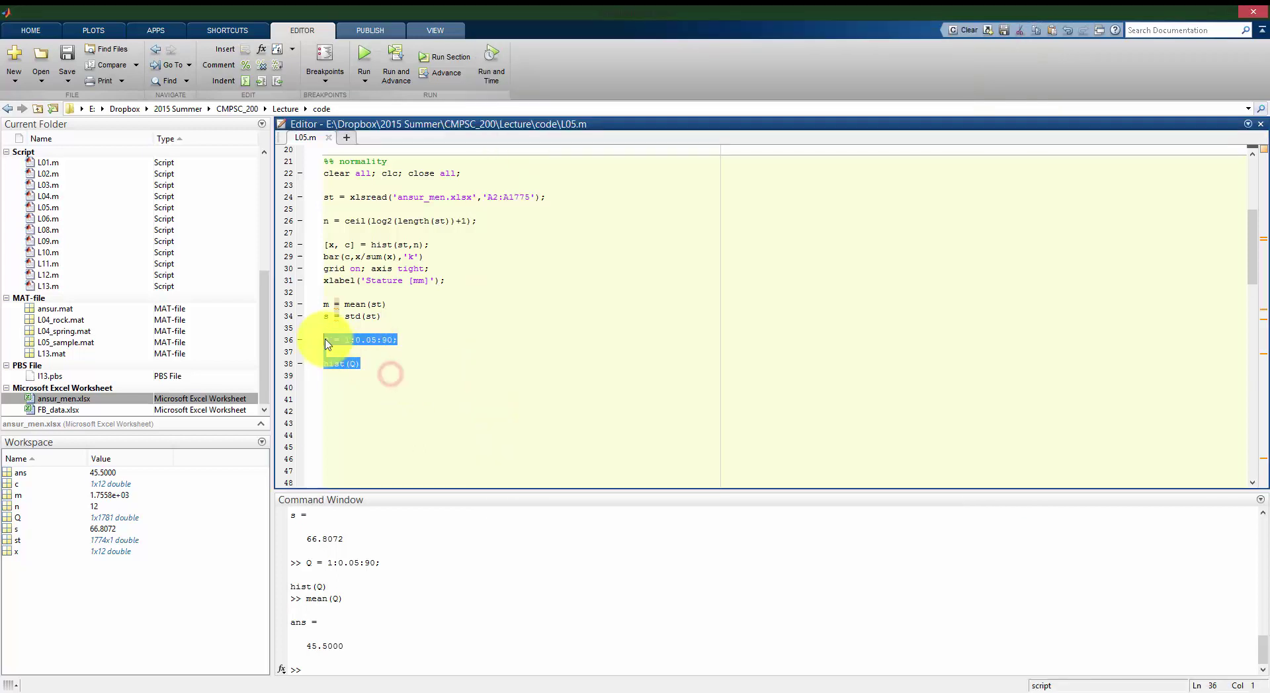
# Delete the Q demo lines, save, and write [h, p] = lillietest(st) on line 36.
pyautogui.press('Delete')
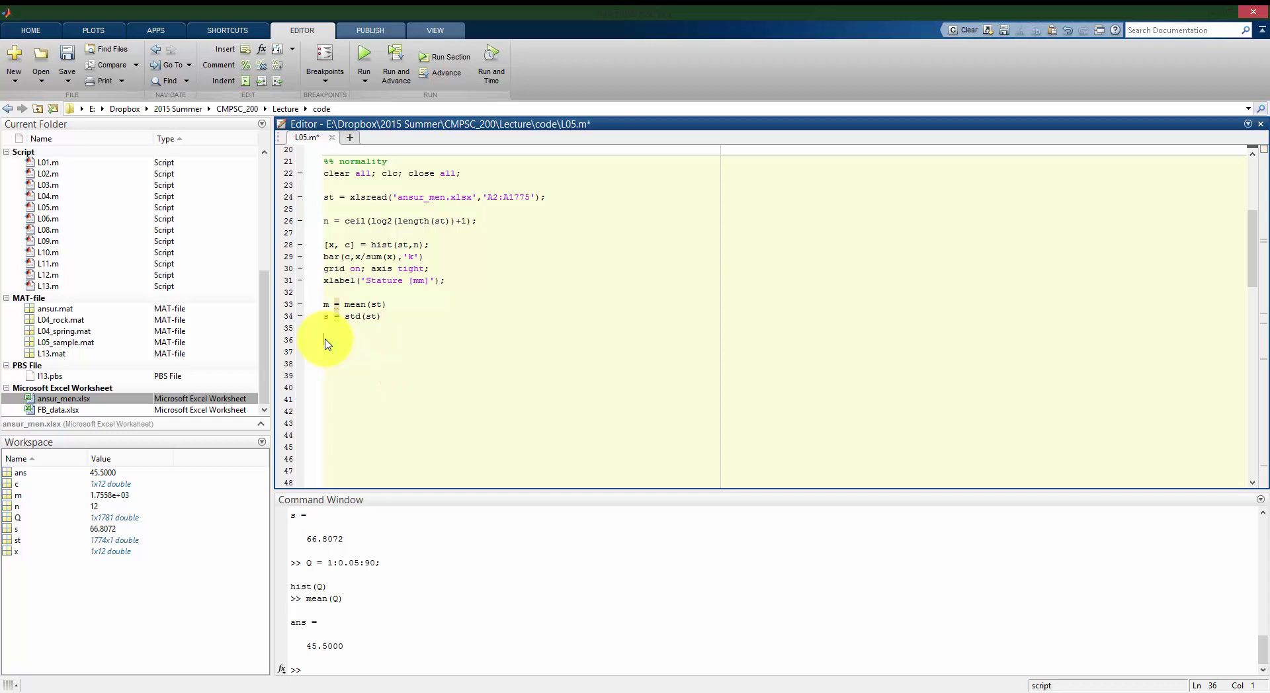
pyautogui.hotkey('ctrl', 's')
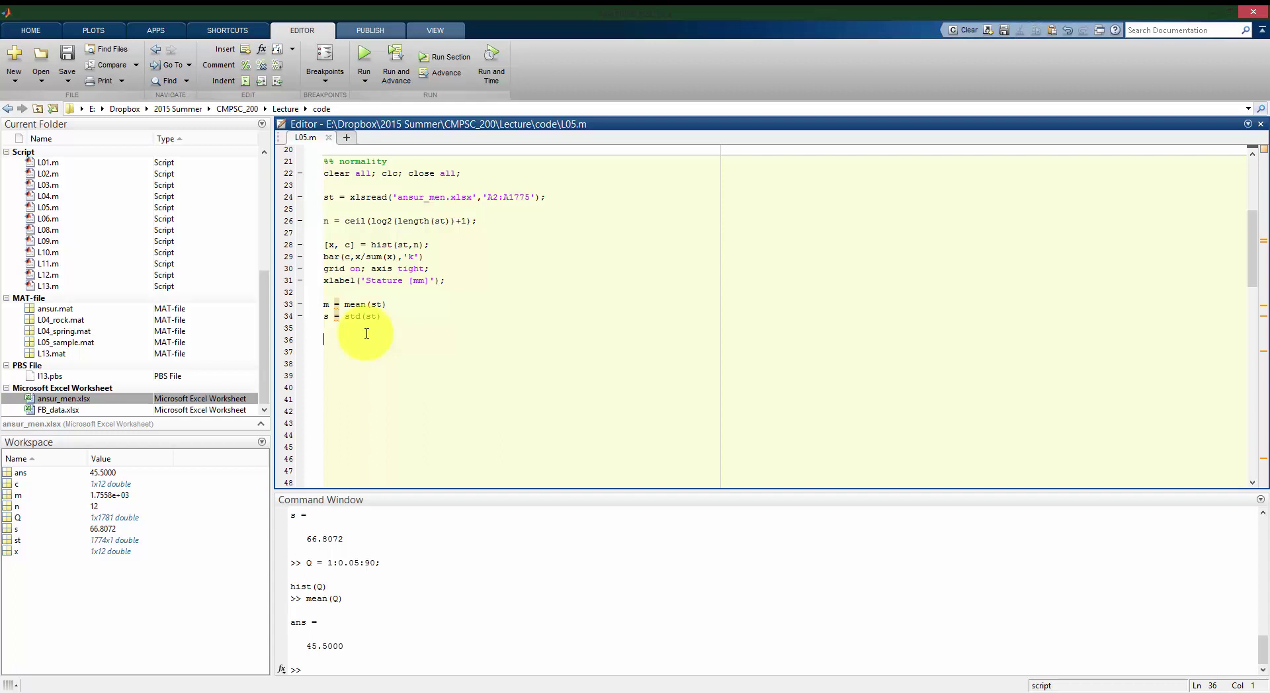
pyautogui.write('[h, p')
pyautogui.write('] = lilli')
pyautogui.write('etest(')
pyautogui.write('st')
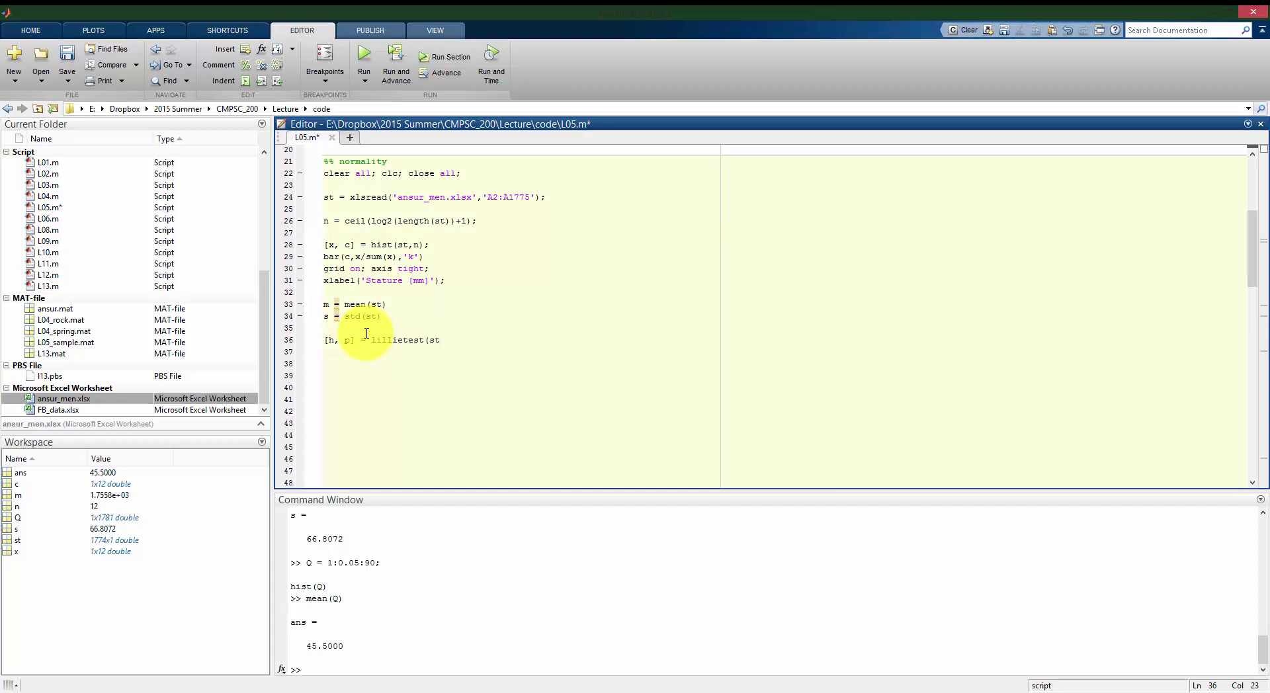
pyautogui.write(')')
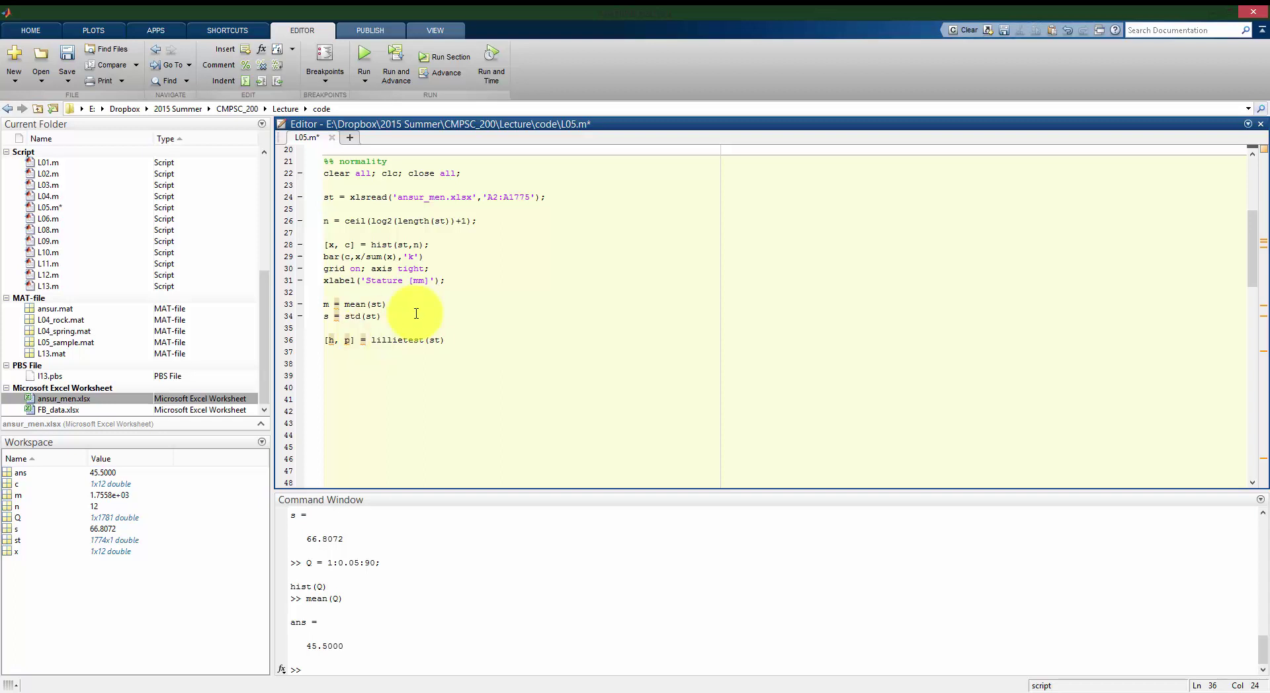
pyautogui.click(331, 339)
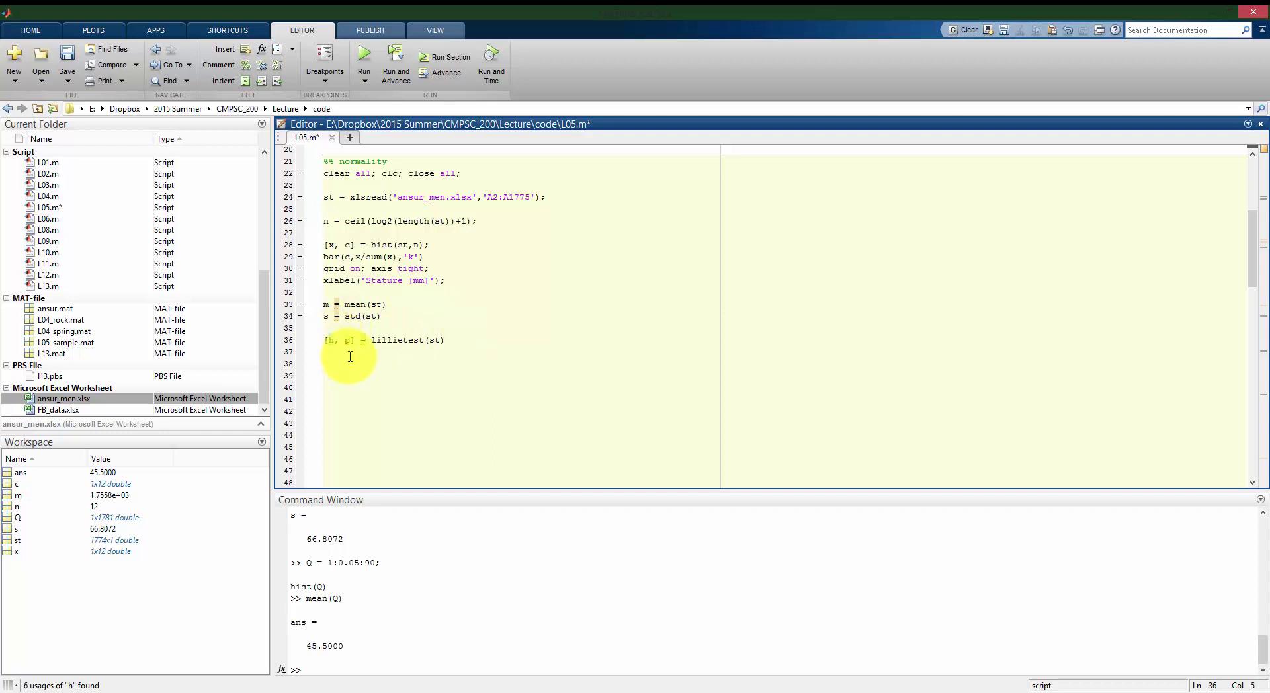
pyautogui.click(484, 344)
pyautogui.tripleClick(485, 340)
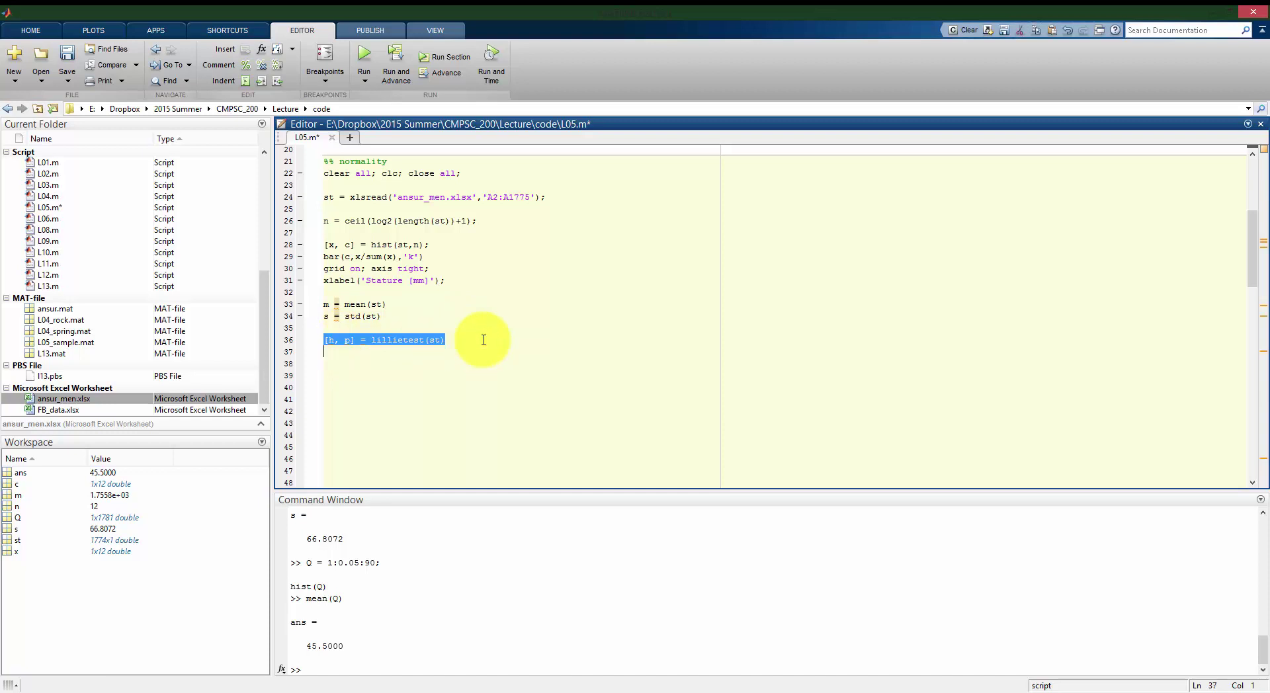
# Run lillietest(st) and the normality section, reading h = 0 and p = 0.1436, then open line 38.
pyautogui.press('F9')
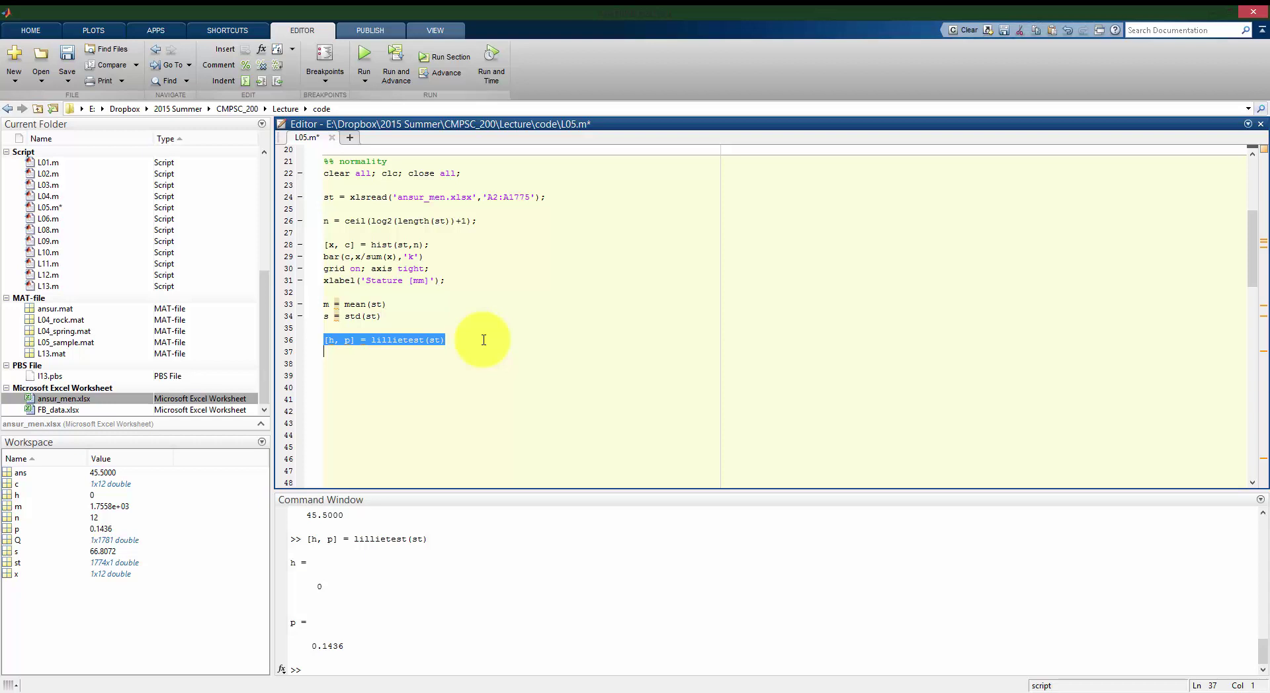
pyautogui.click(337, 578)
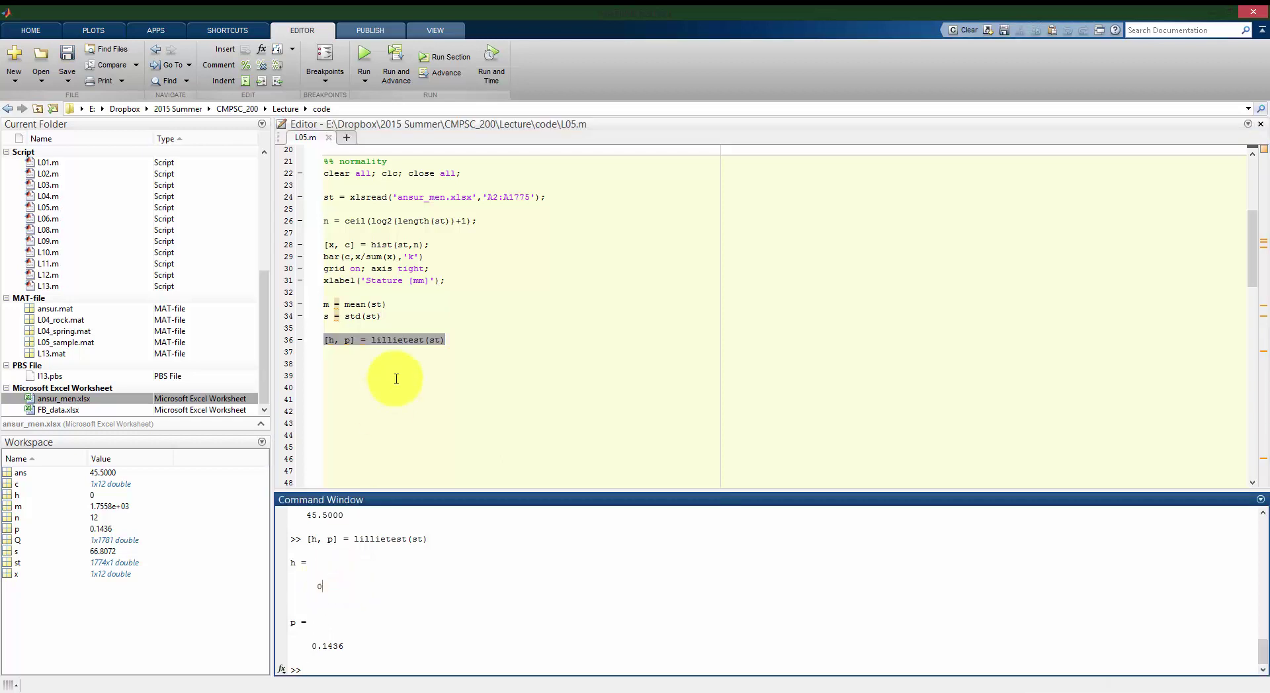
pyautogui.click(484, 342)
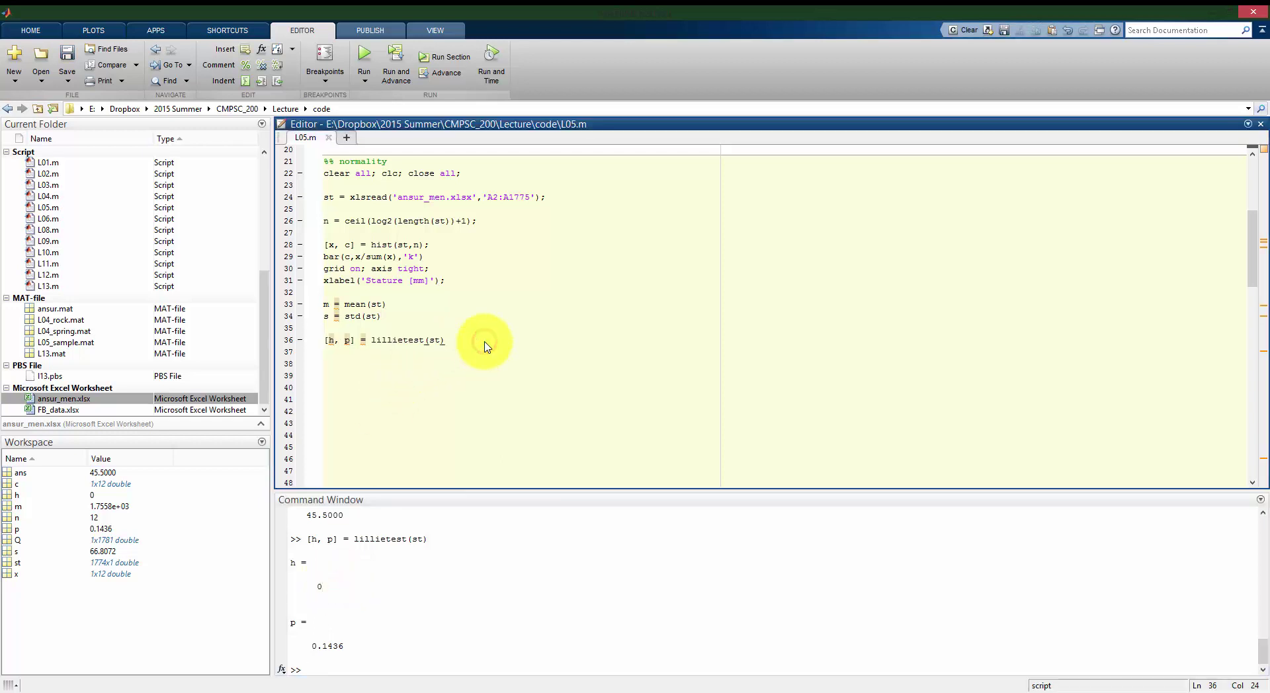
pyautogui.click(431, 364)
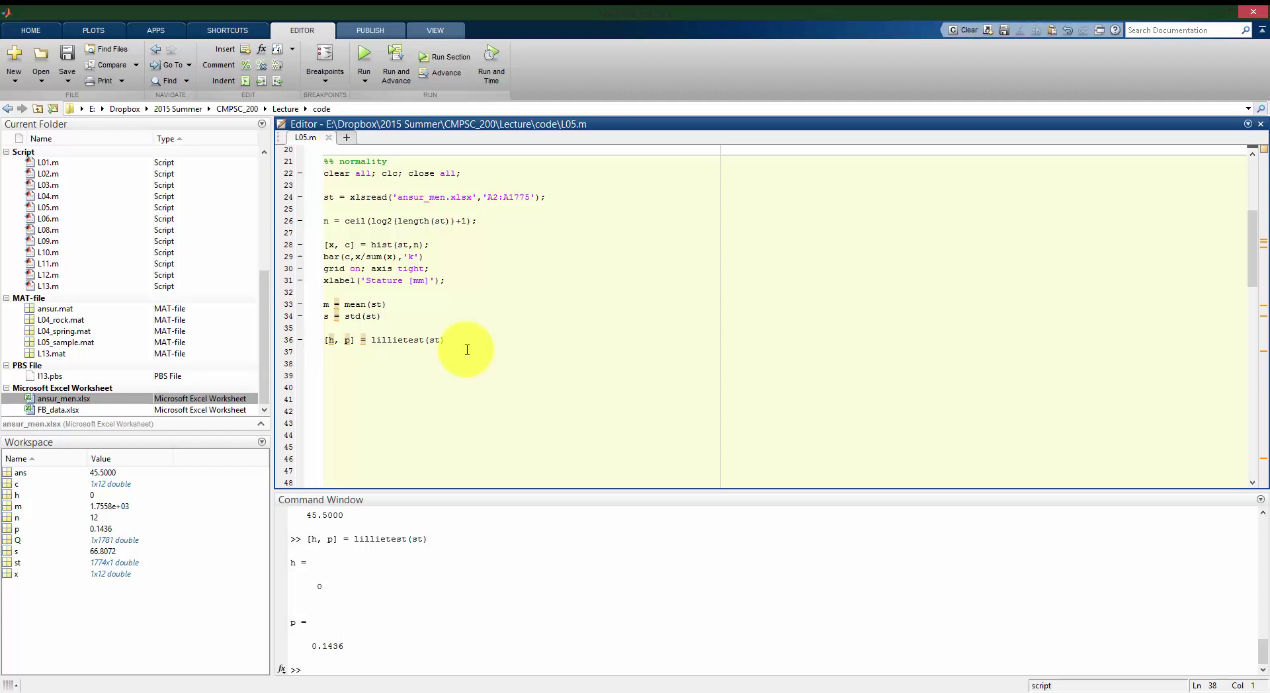
pyautogui.hotkey('ctrl', 'Return')
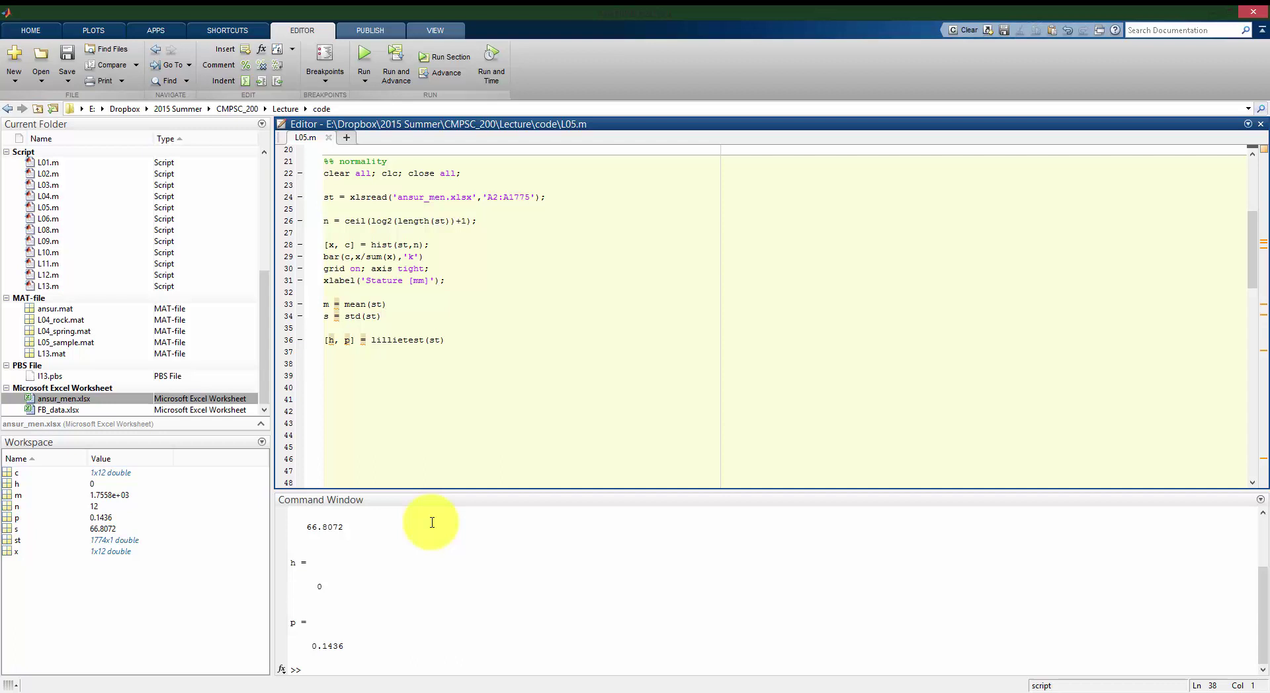
pyautogui.click(506, 337)
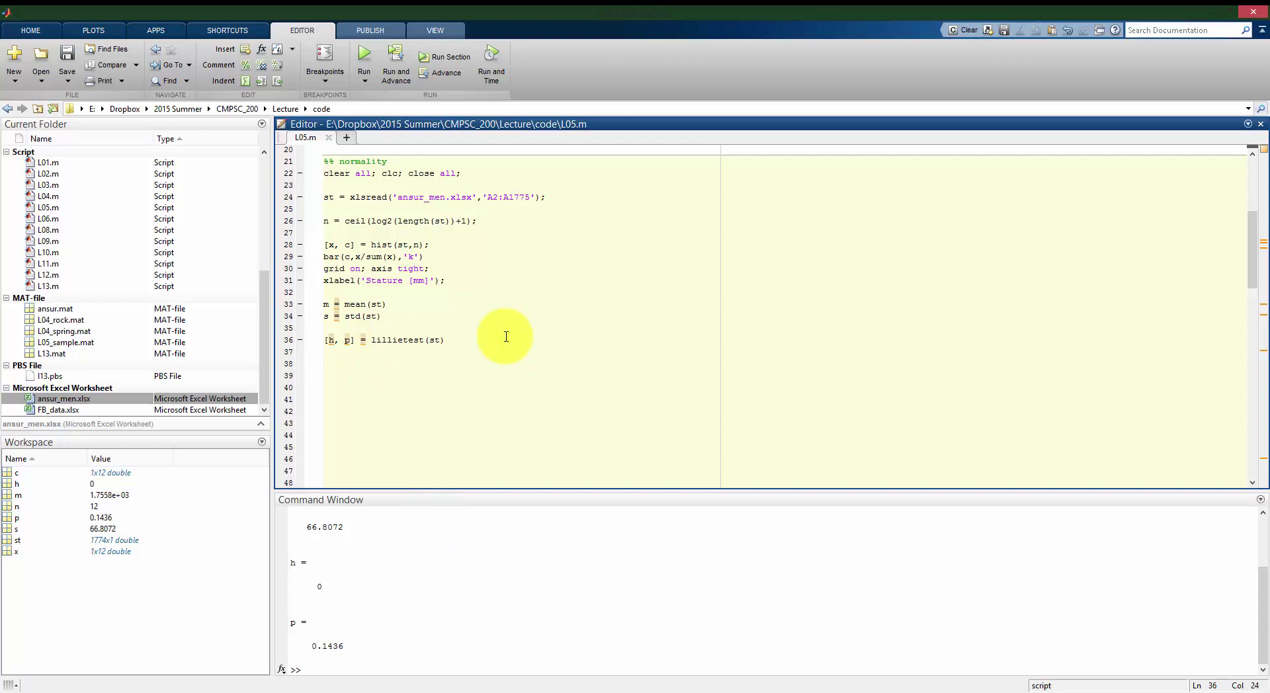
pyautogui.press('Return')
pyautogui.press('Return')
# Write normcdf(1700,m,s) on line 38 and evaluate it, returning 0.2018.
pyautogui.write('n')
pyautogui.write('ormcdf(')
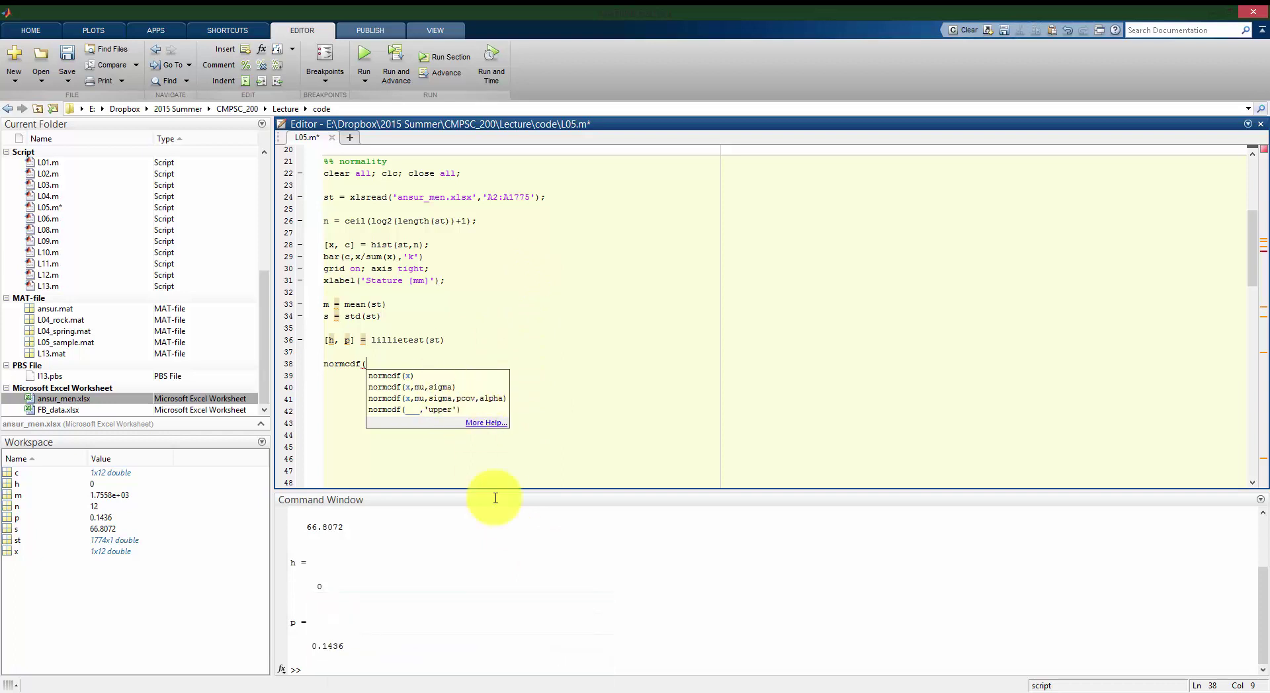
pyautogui.hotkey('alt', 'Tab')
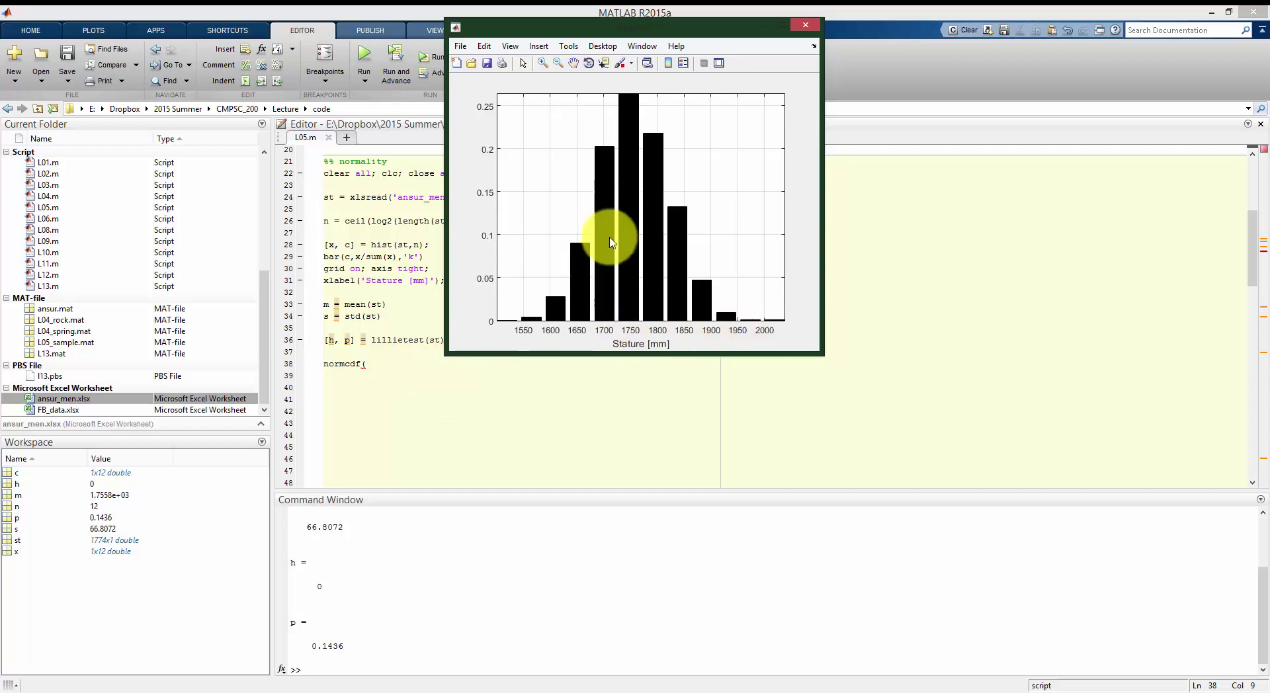
pyautogui.click(390, 369)
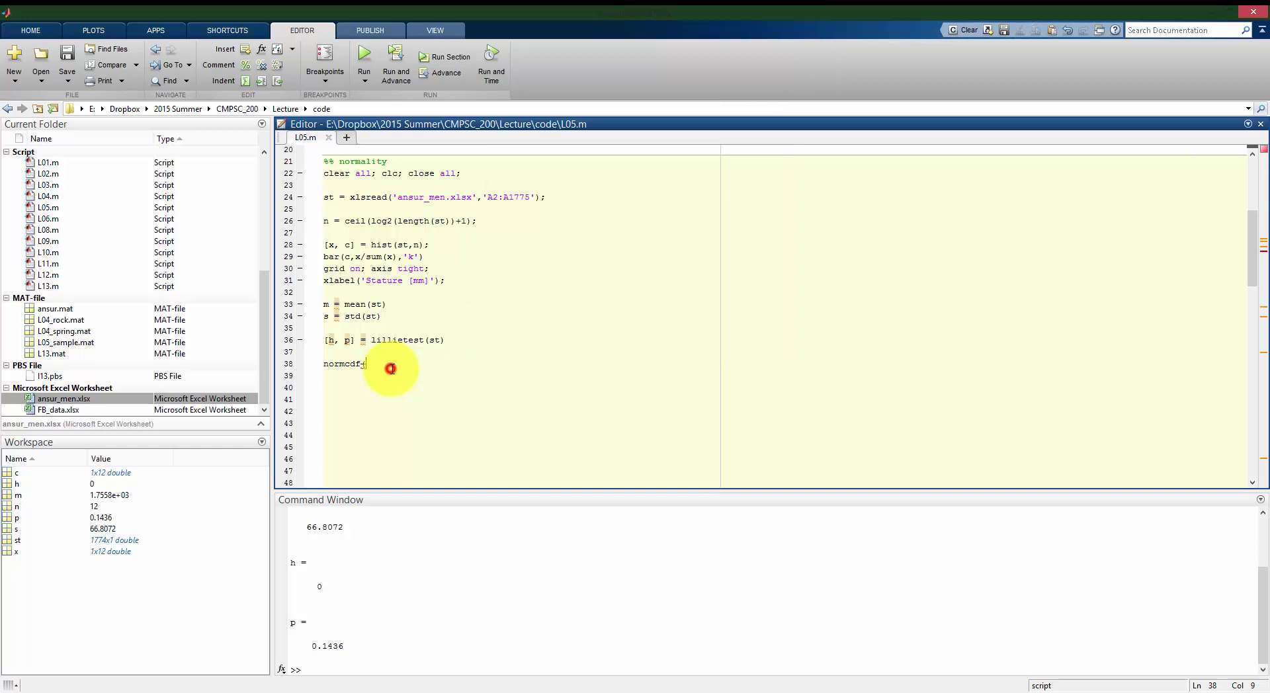
pyautogui.write('(1700')
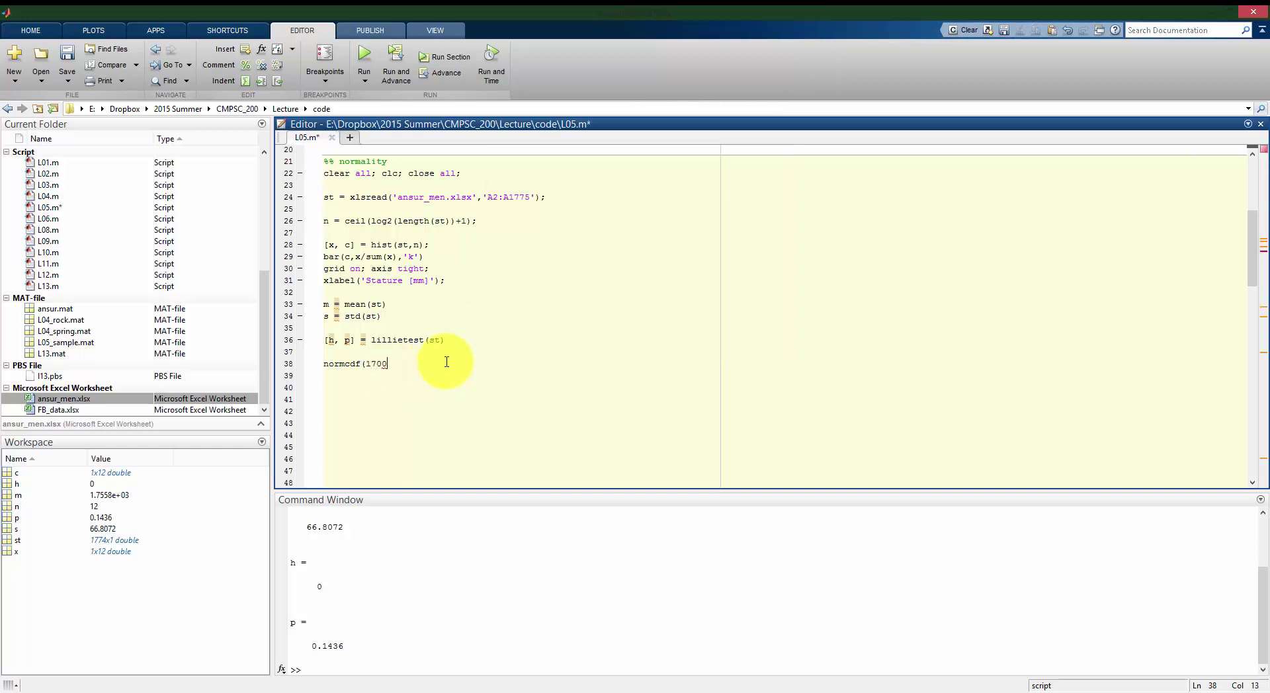
pyautogui.write(',')
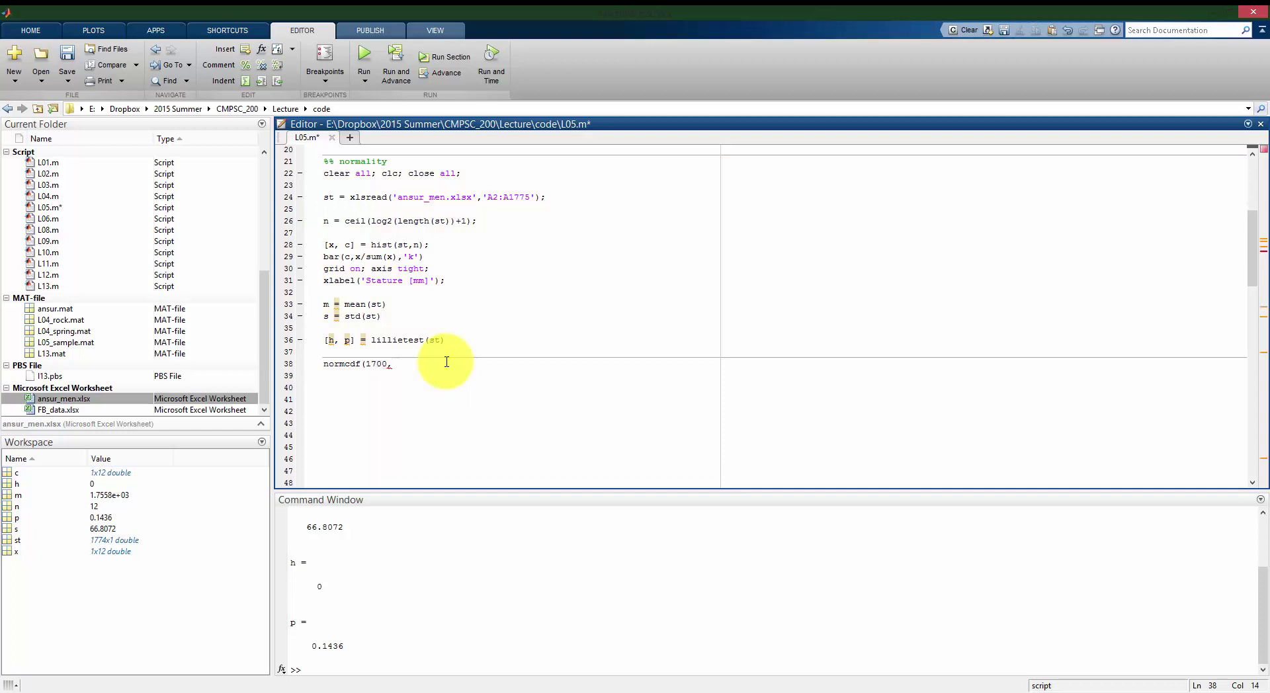
pyautogui.write('m,')
pyautogui.write('s)')
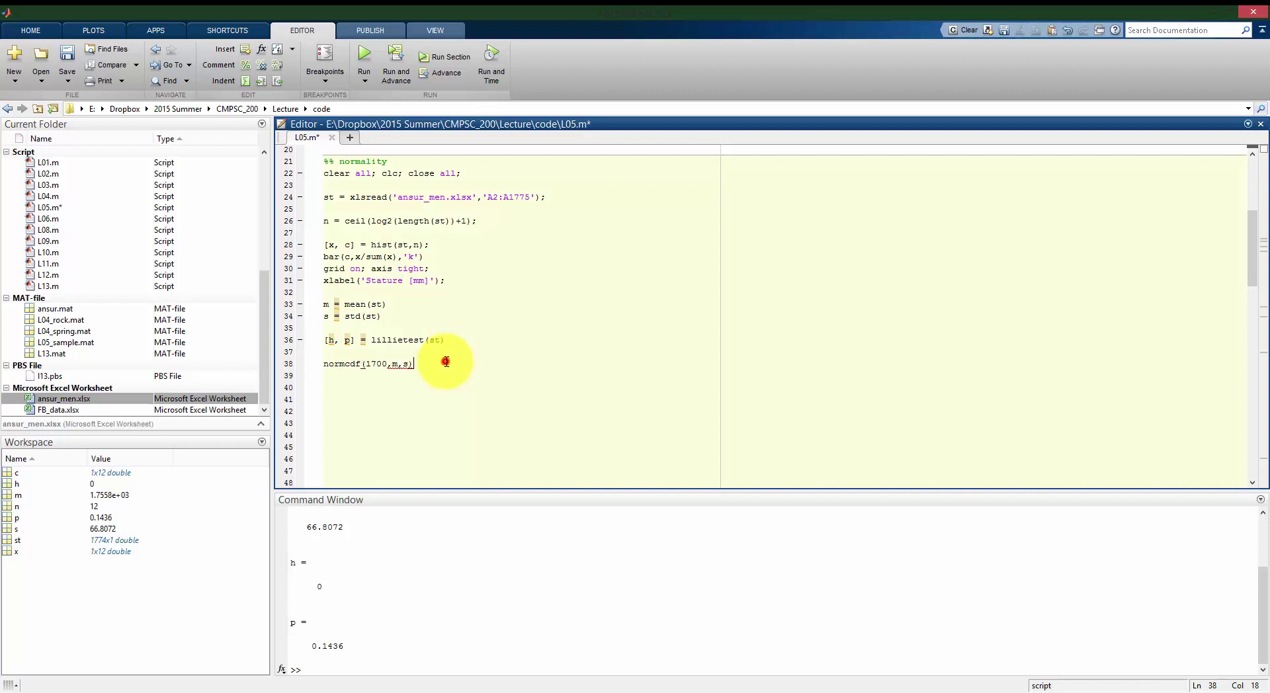
pyautogui.tripleClick(447, 362)
pyautogui.press('F9')
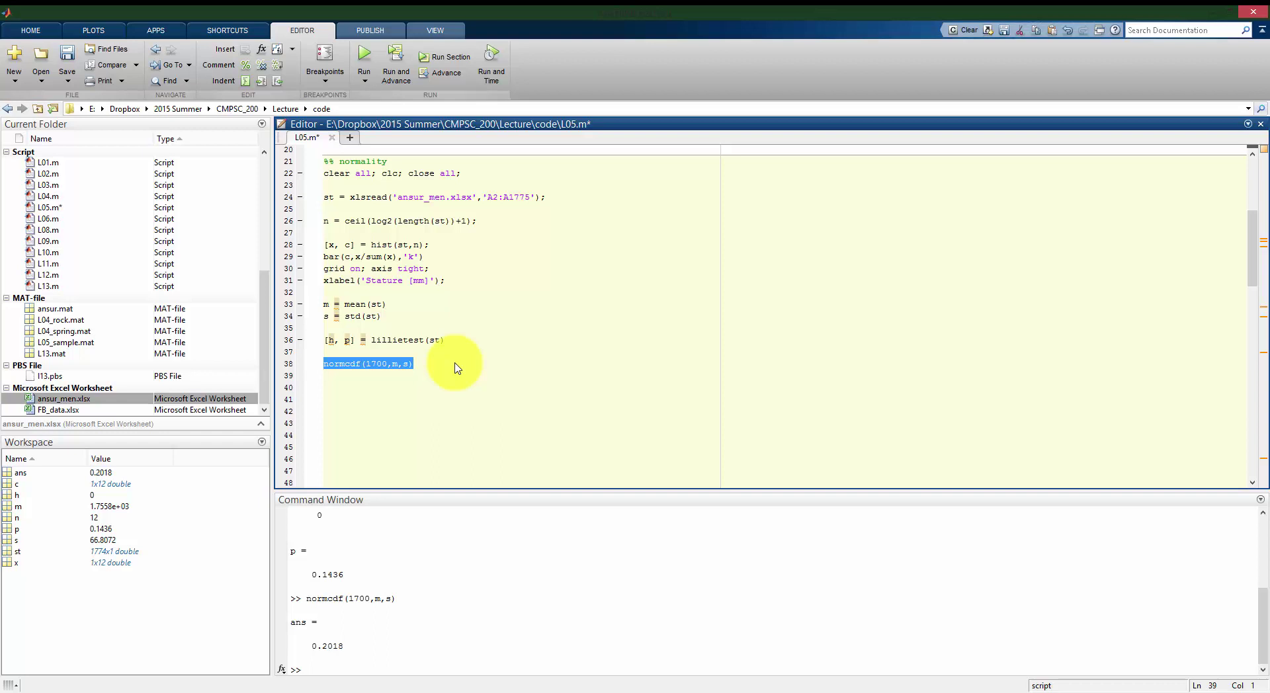
pyautogui.click(455, 368)
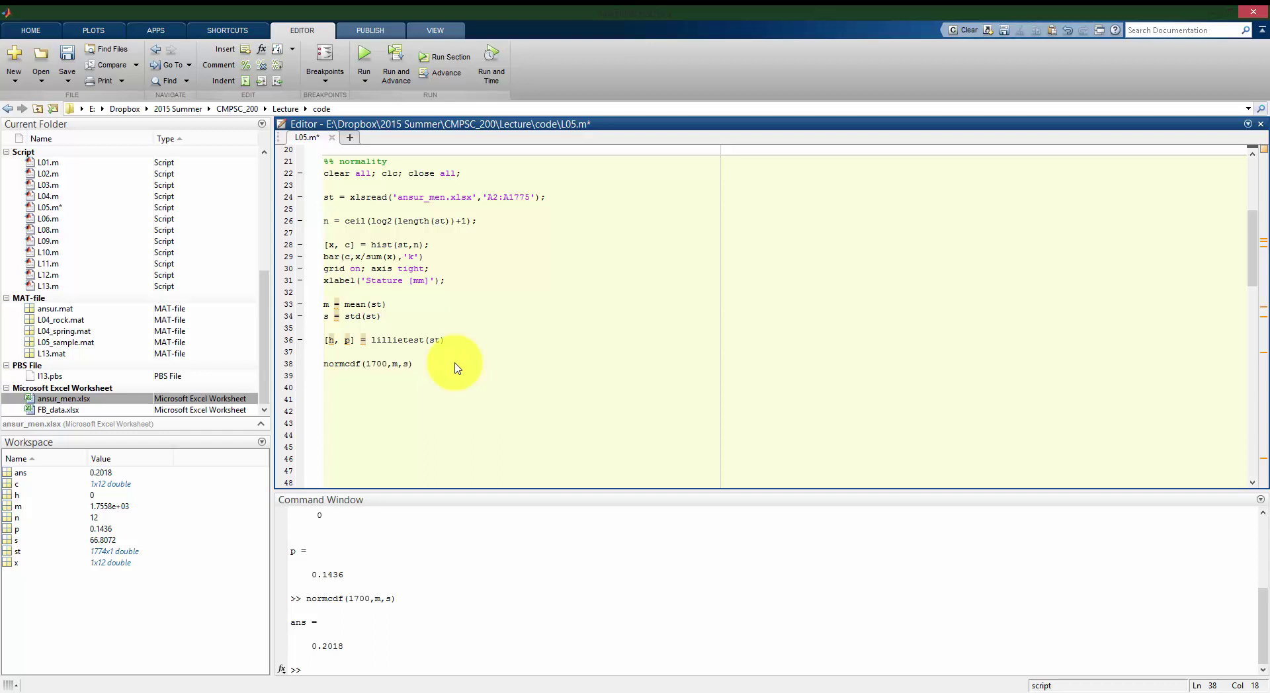
# Change line 38 to normcdf(1875,m,s) and evaluate it, giving 0.9628.
pyautogui.press('F5')
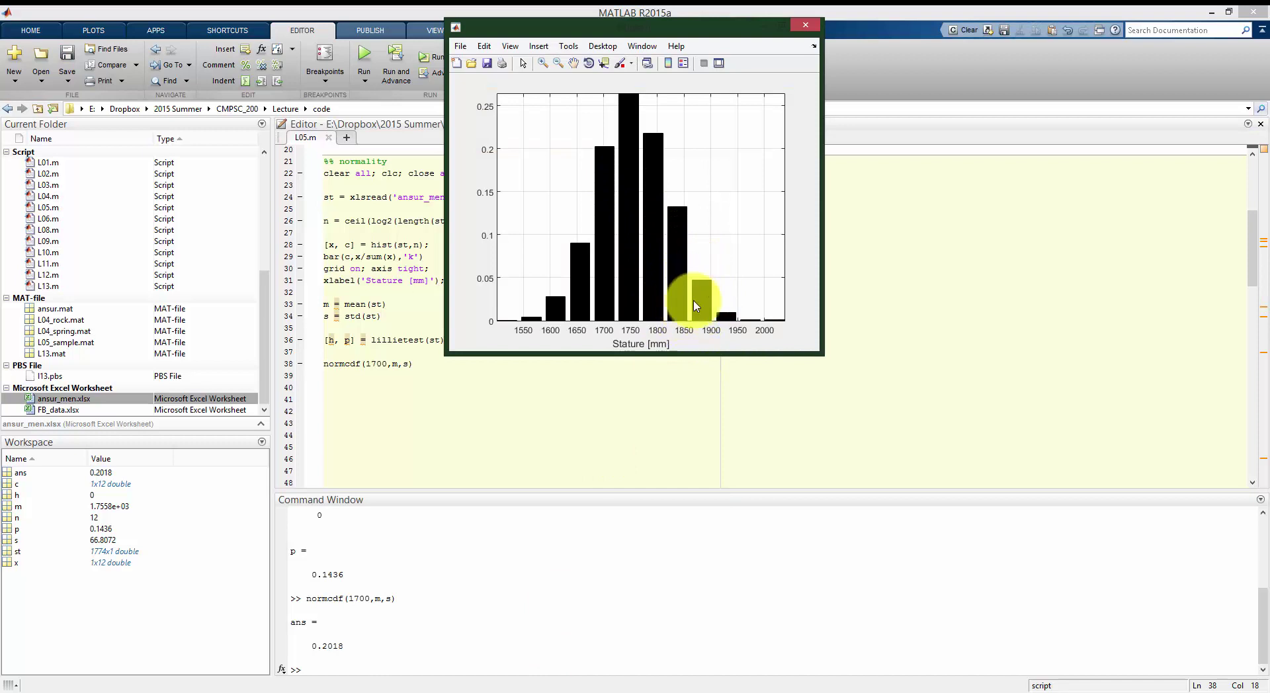
pyautogui.doubleClick(388, 360)
pyautogui.write('1875')
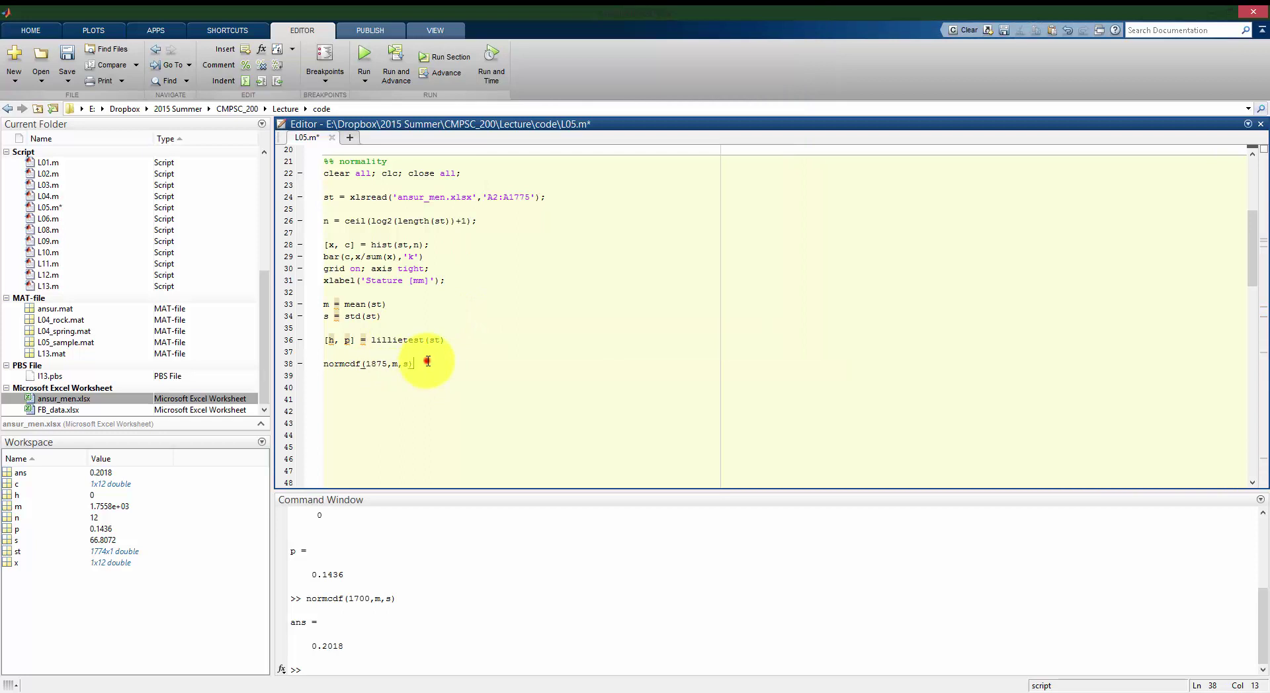
pyautogui.tripleClick(427, 362)
pyautogui.press('F9')
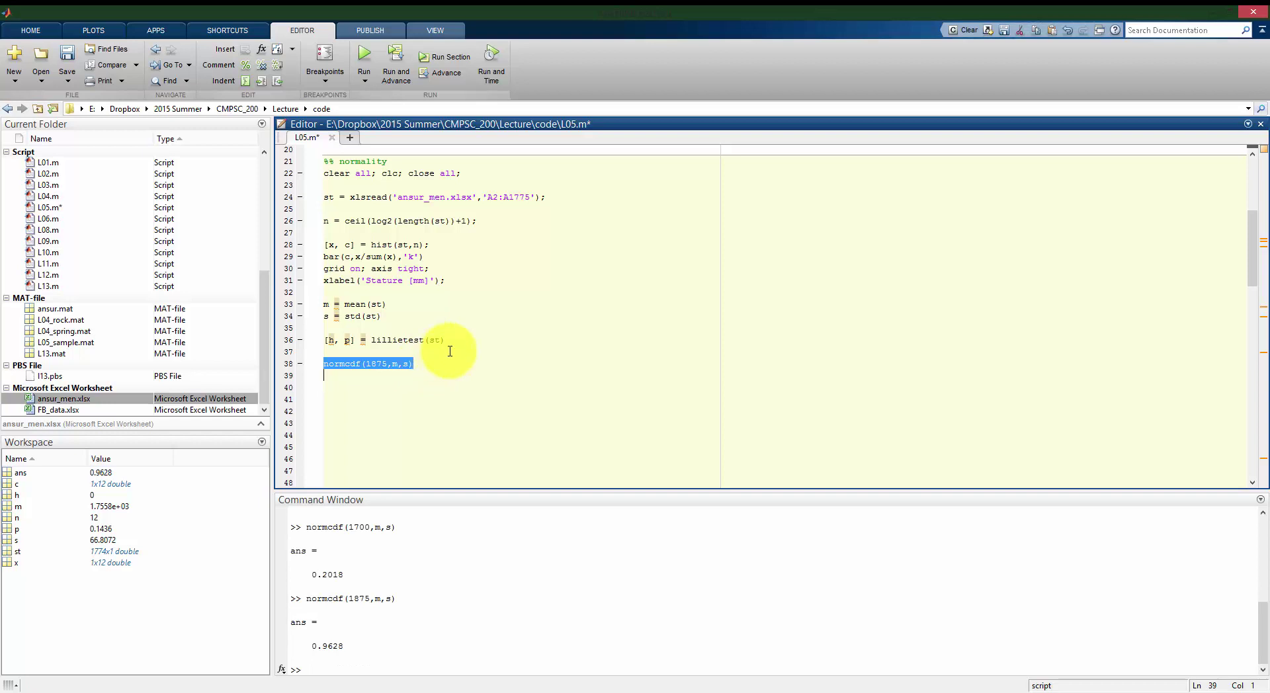
pyautogui.click(443, 352)
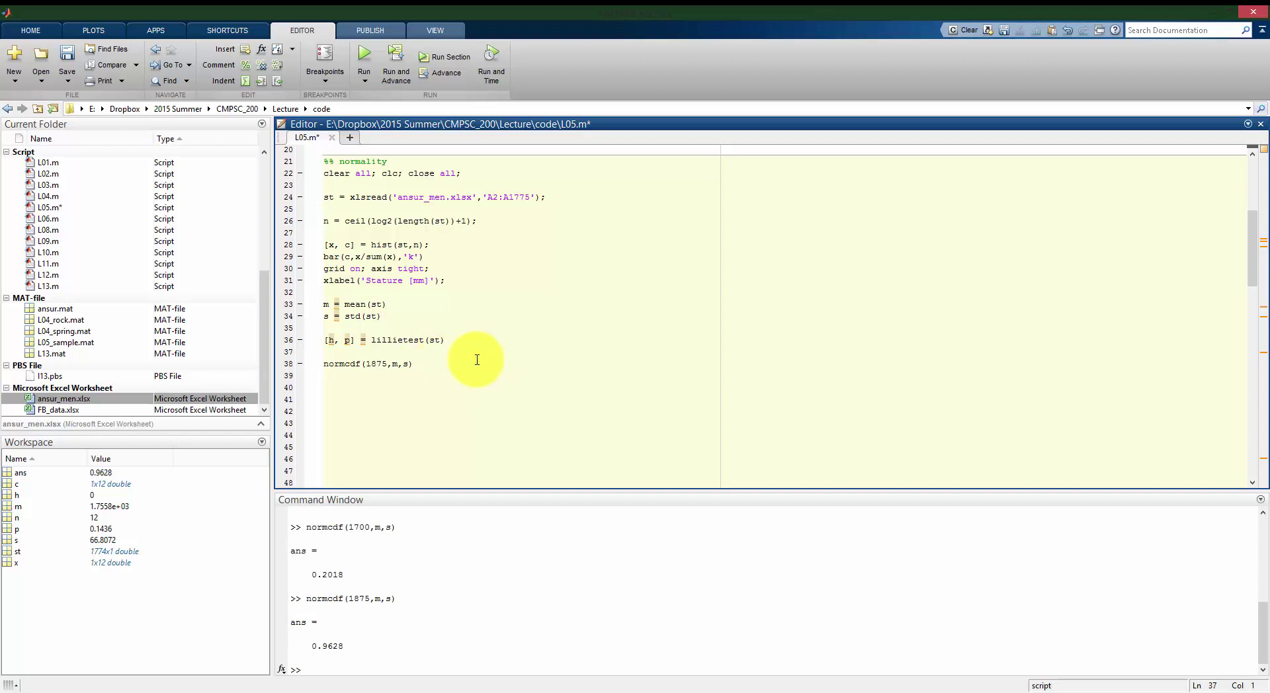
# Save and rerun the script, enlarging the stature histogram figure to inspect it.
pyautogui.press('F5')
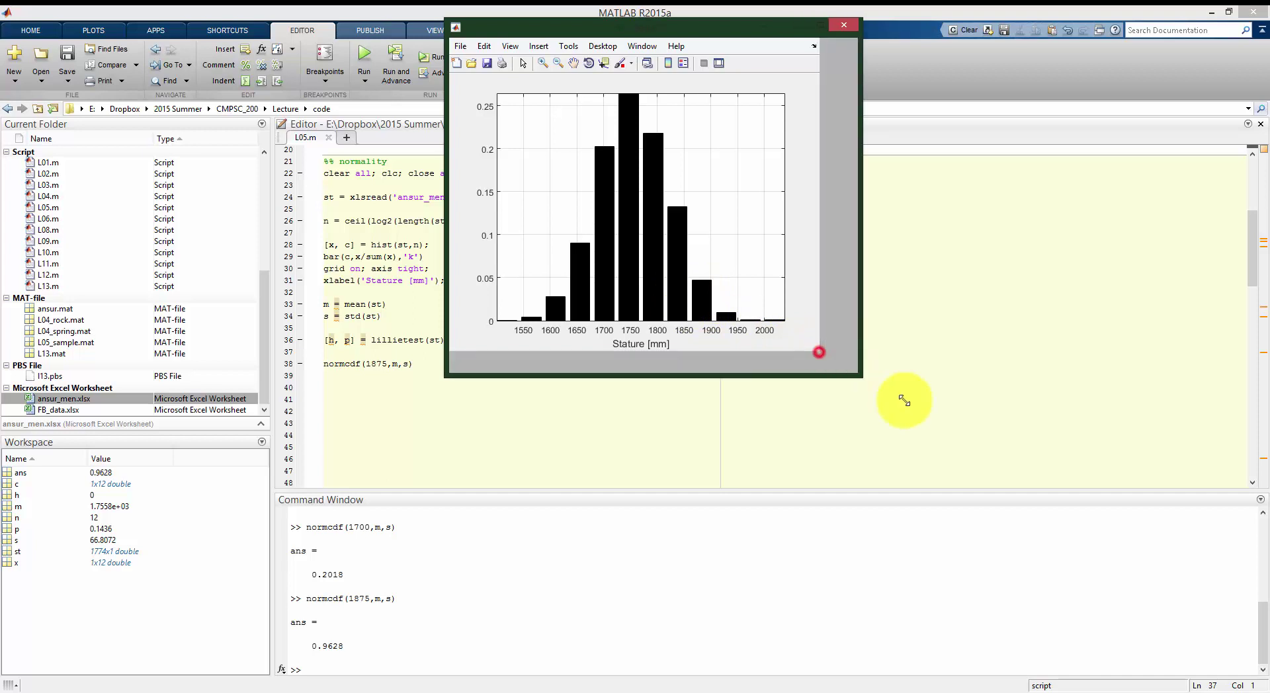
pyautogui.moveTo(820, 351); pyautogui.dragTo(965, 476)
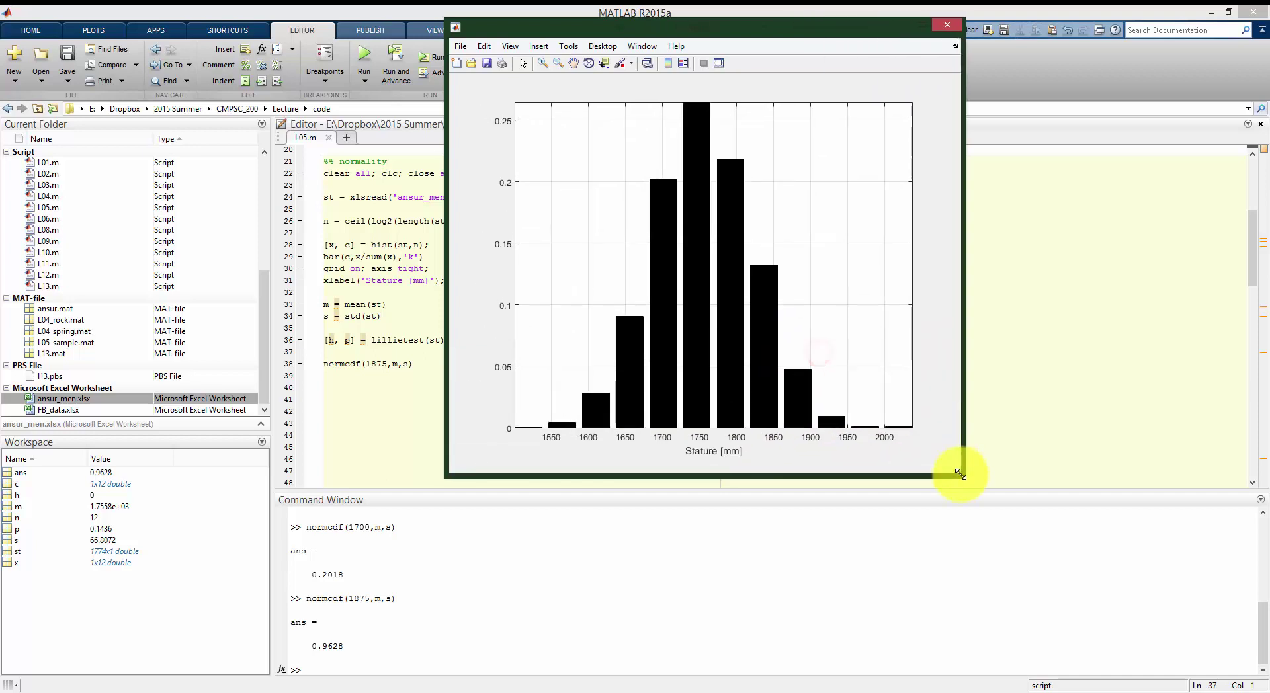
pyautogui.click(415, 363)
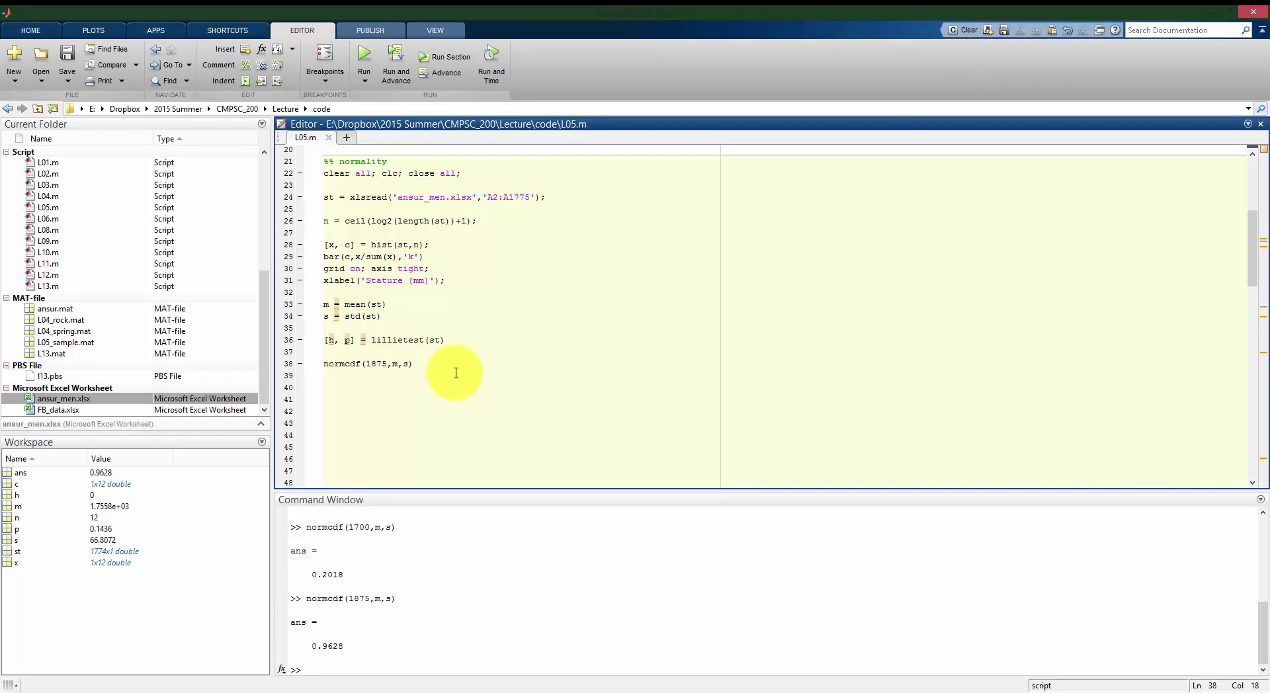
pyautogui.click(530, 692)
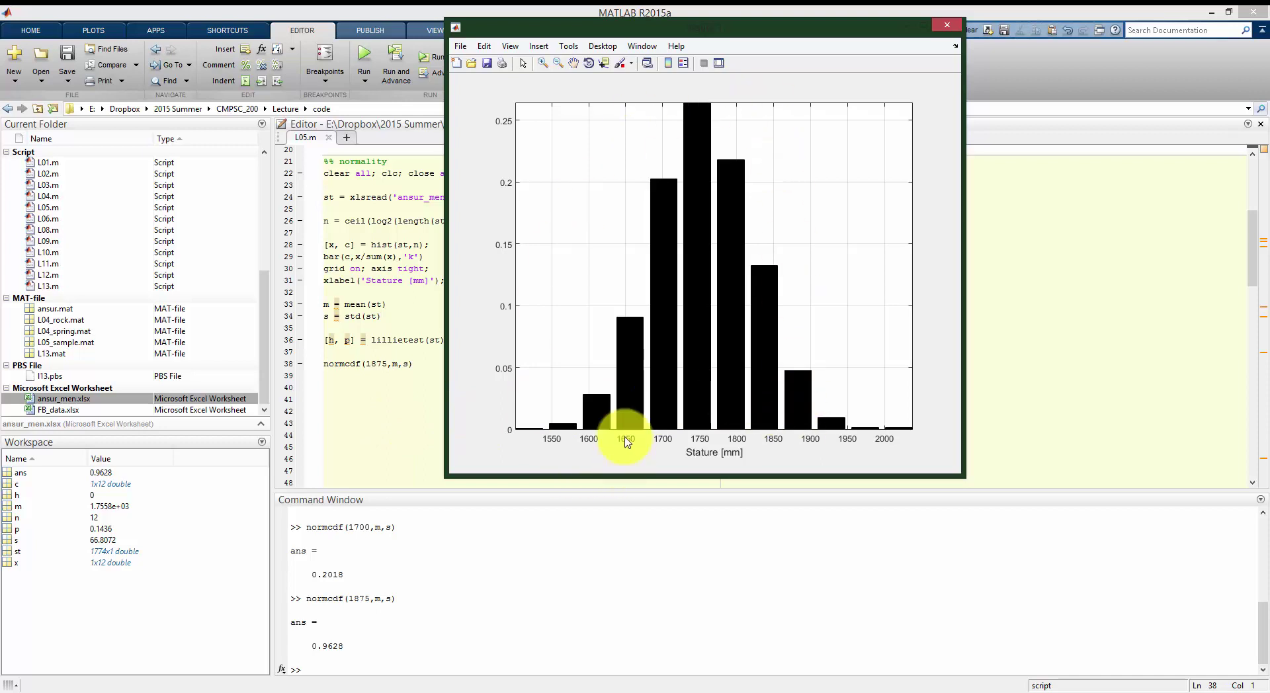
pyautogui.click(421, 367)
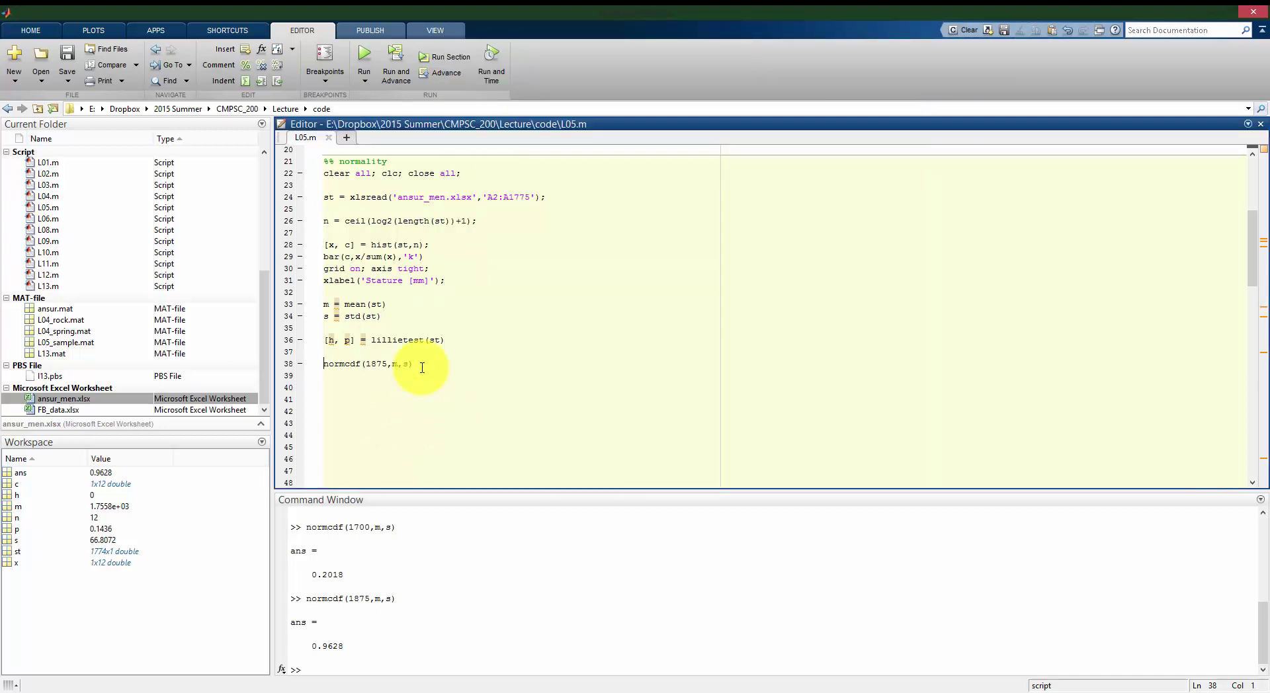
# Prefix line 38 with 1- and evaluate 1-normcdf(1875,m,s), giving 0.0372, then save and rerun.
pyautogui.write('1-')
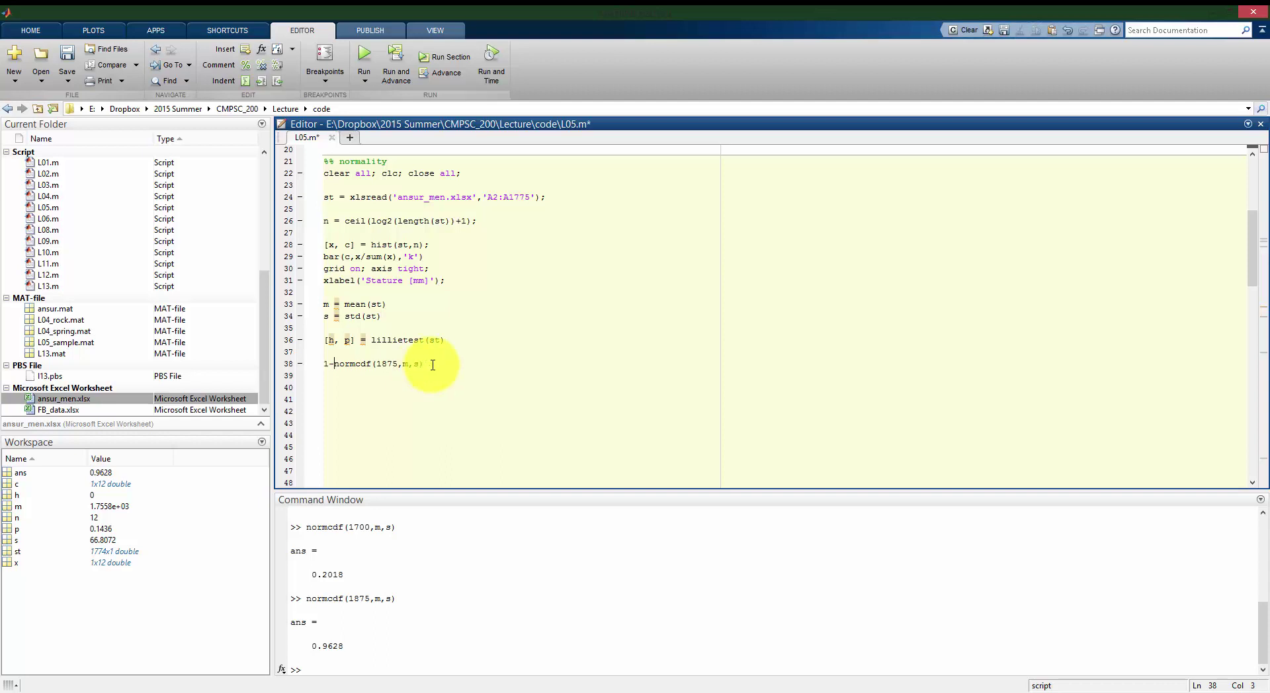
pyautogui.tripleClick(431, 364)
pyautogui.press('F9')
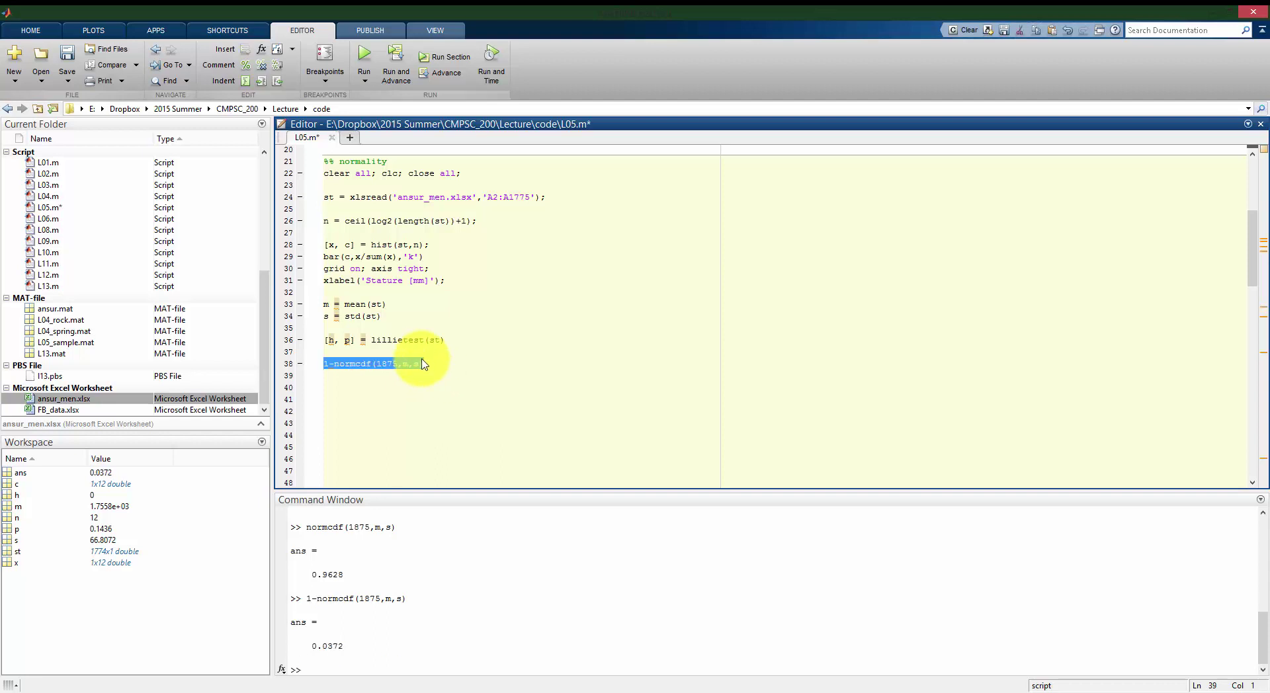
pyautogui.press('F5')
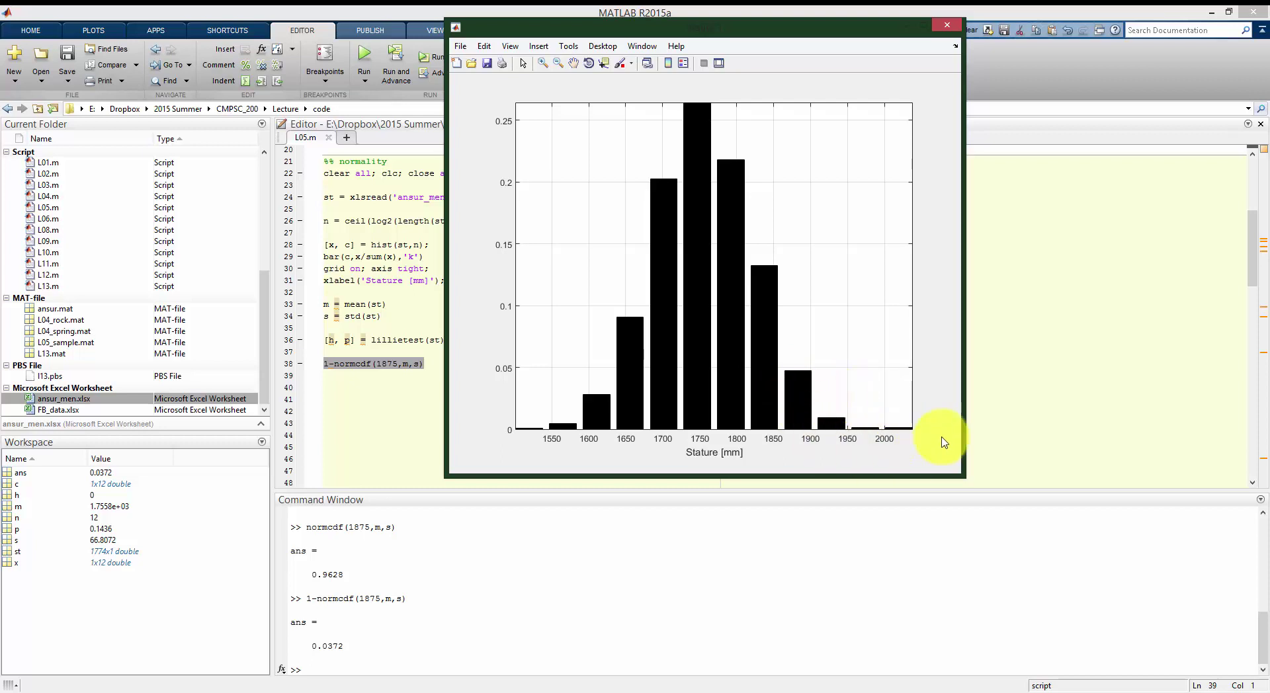
pyautogui.click(424, 643)
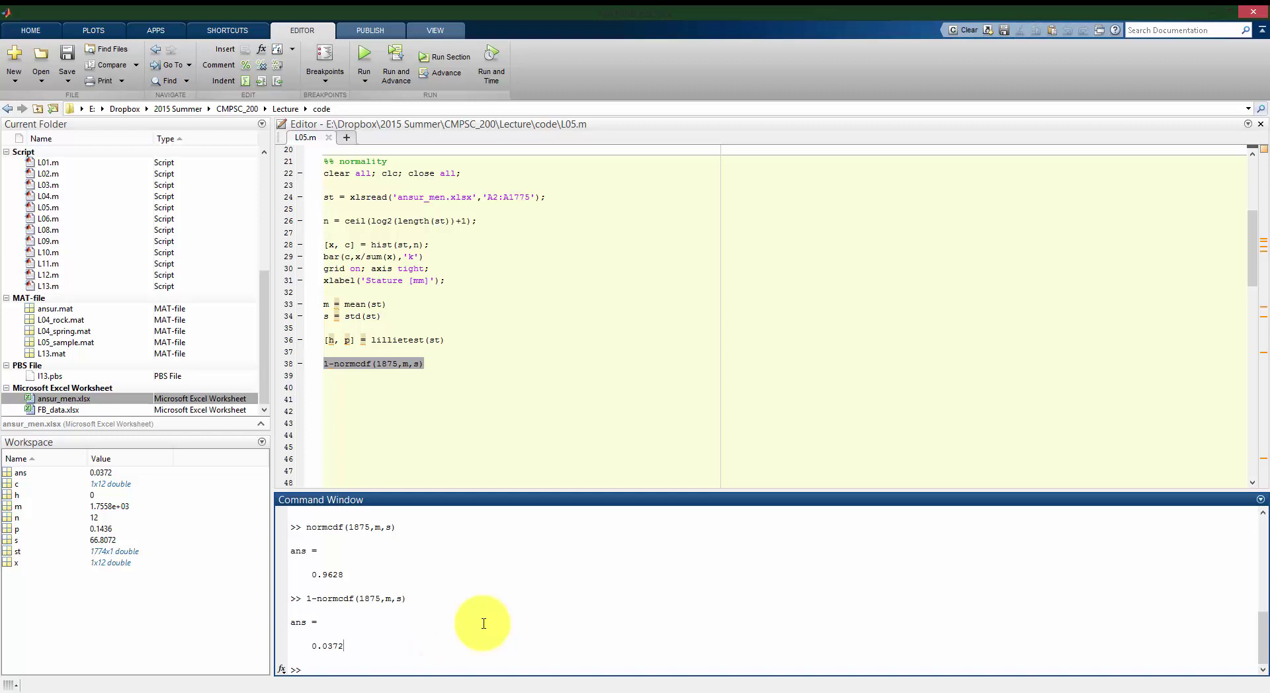
pyautogui.click(461, 362)
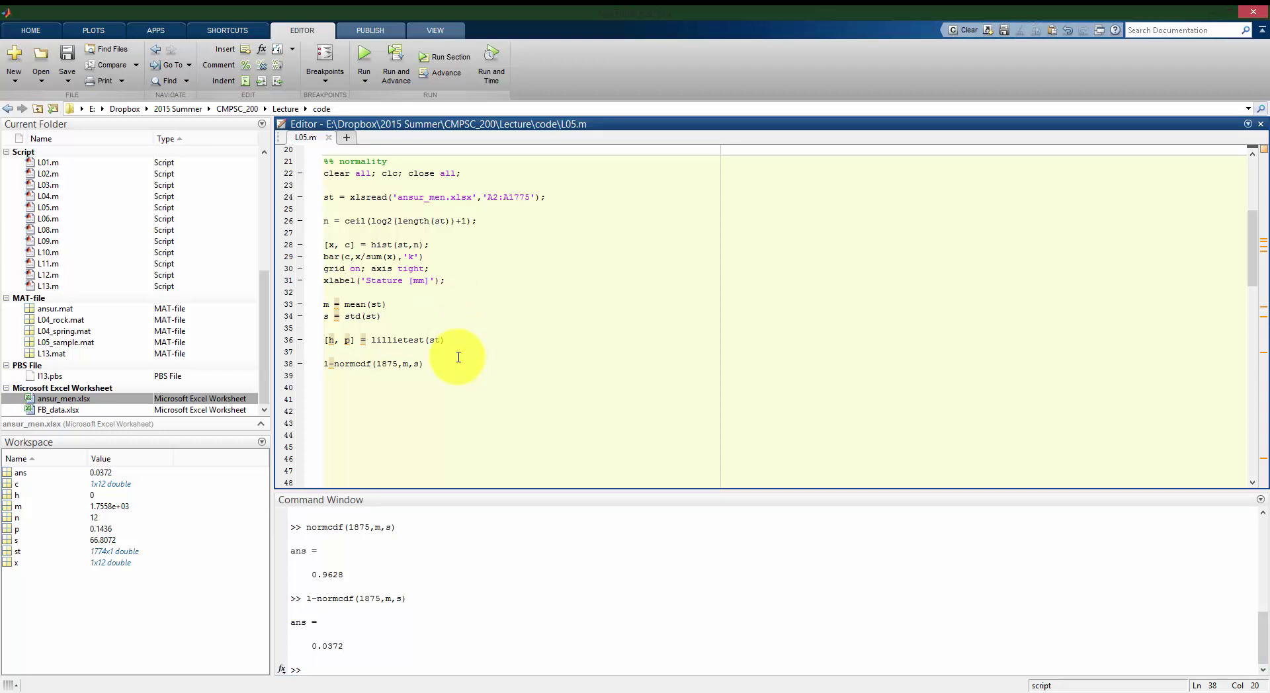
# Move the load L05_sample line from line 4 down to line 40.
pyautogui.click(436, 361)
pyautogui.press('Return')
pyautogui.press('Return')
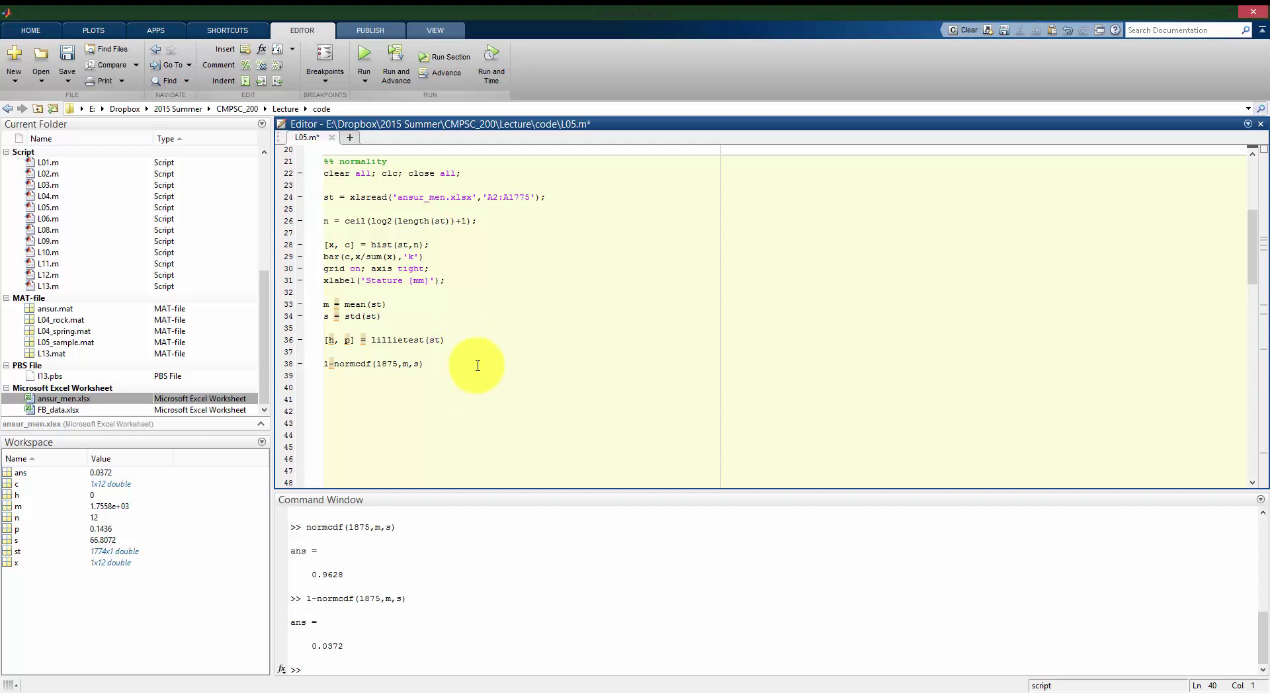
pyautogui.scroll(1, 523, 265)
pyautogui.scroll(3, 463, 265)
pyautogui.scroll(2, 443, 212)
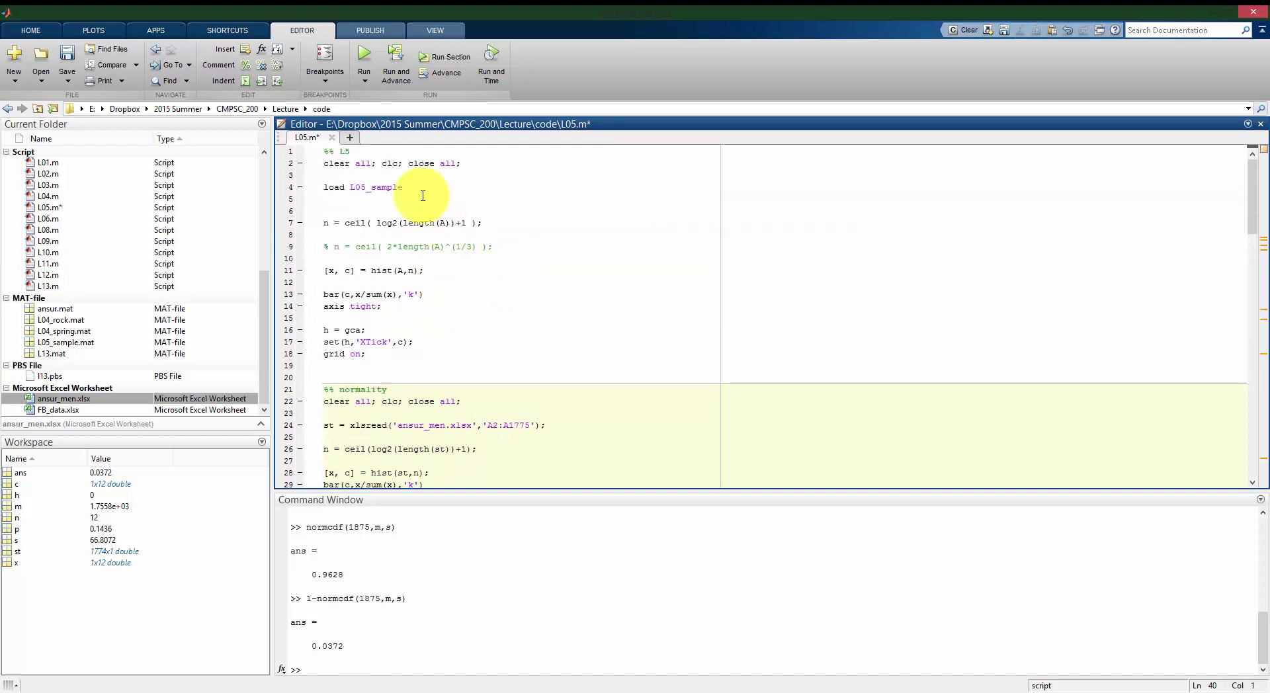
pyautogui.tripleClick(430, 188)
pyautogui.moveTo(430, 188)
pyautogui.mouseDown()
pyautogui.moveTo(380, 328)
pyautogui.moveTo(420, 326)
pyautogui.mouseUp()
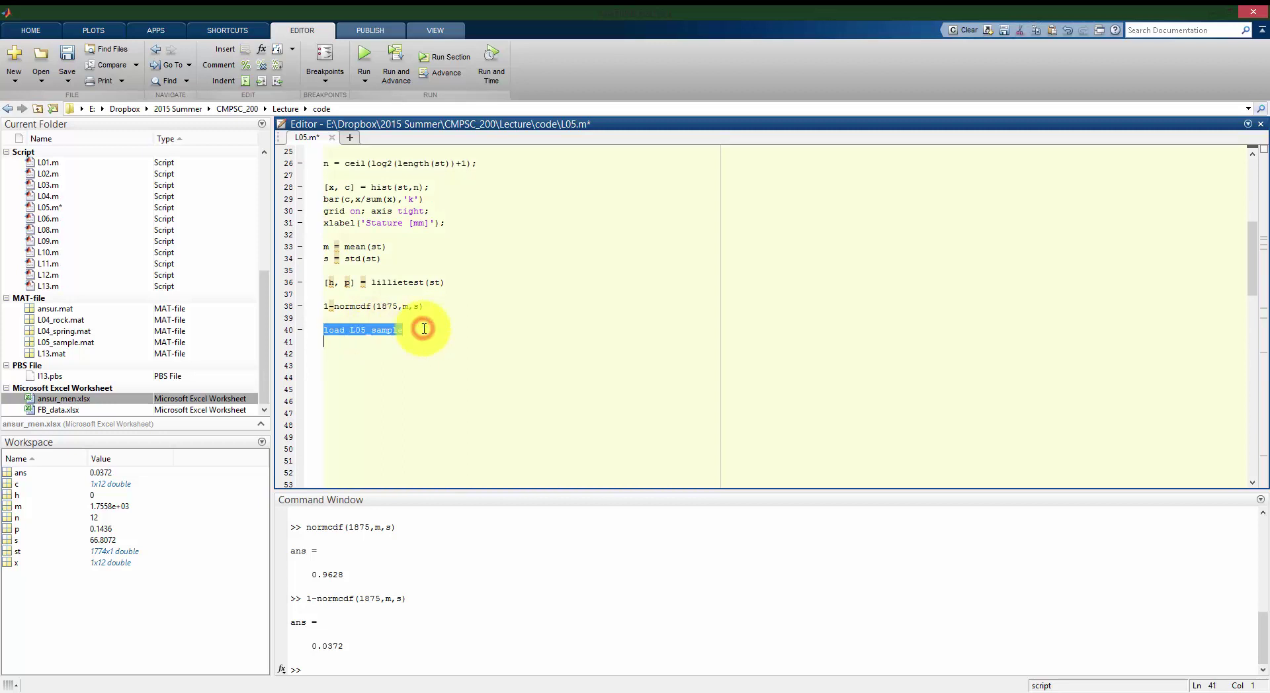
pyautogui.click(424, 374)
# Run the clear all; clc; close all line, then load L05_sample so A is in the workspace.
pyautogui.scroll(4, 444, 257)
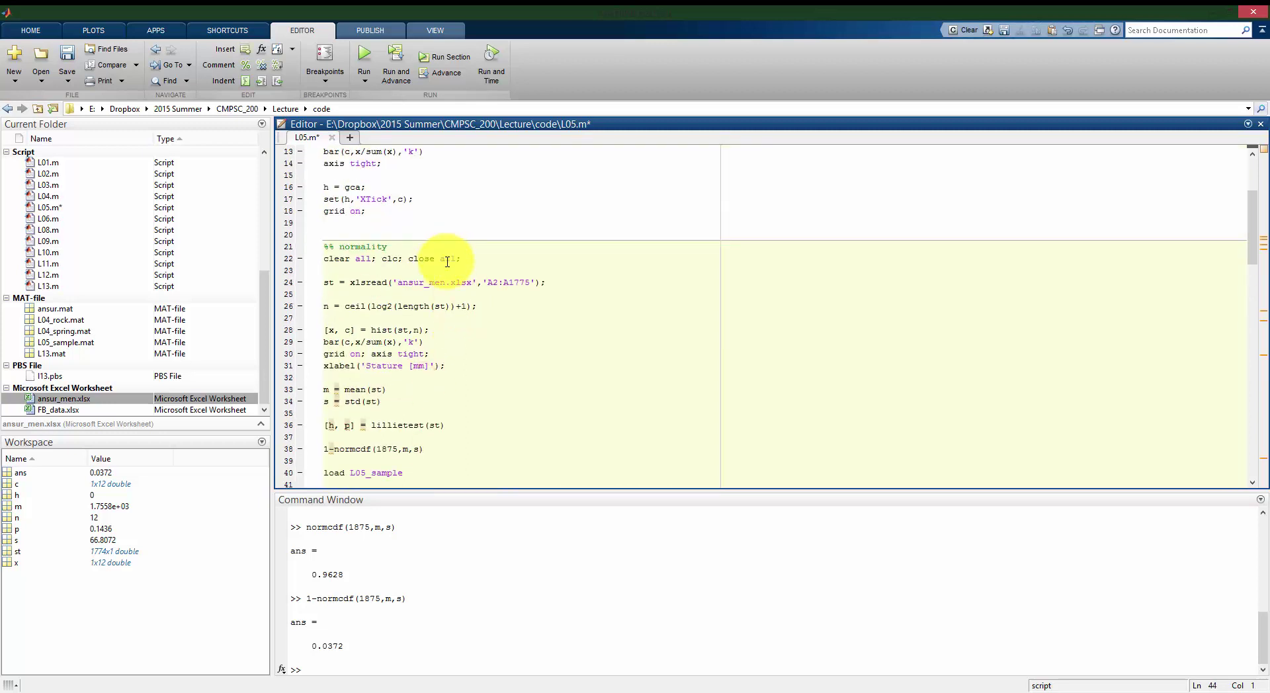
pyautogui.tripleClick(445, 257)
pyautogui.press('F9')
pyautogui.scroll(-2, 438, 309)
pyautogui.scroll(-3, 438, 308)
pyautogui.tripleClick(425, 294)
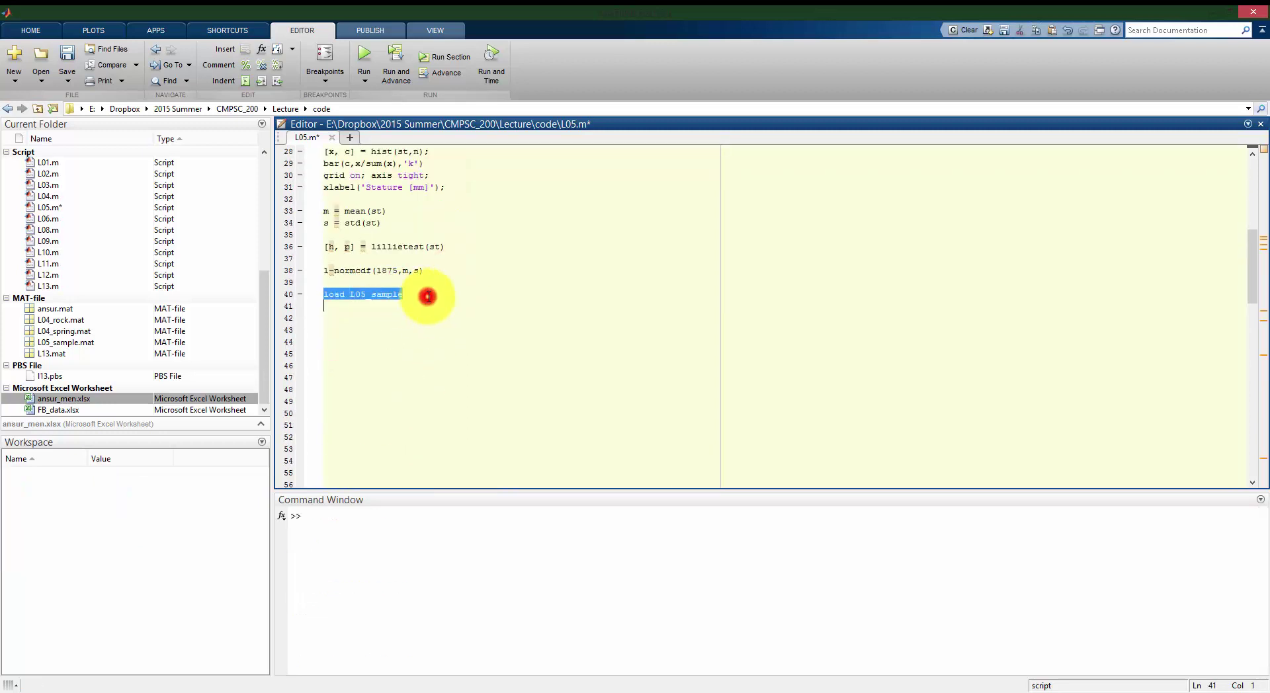
pyautogui.press('F9')
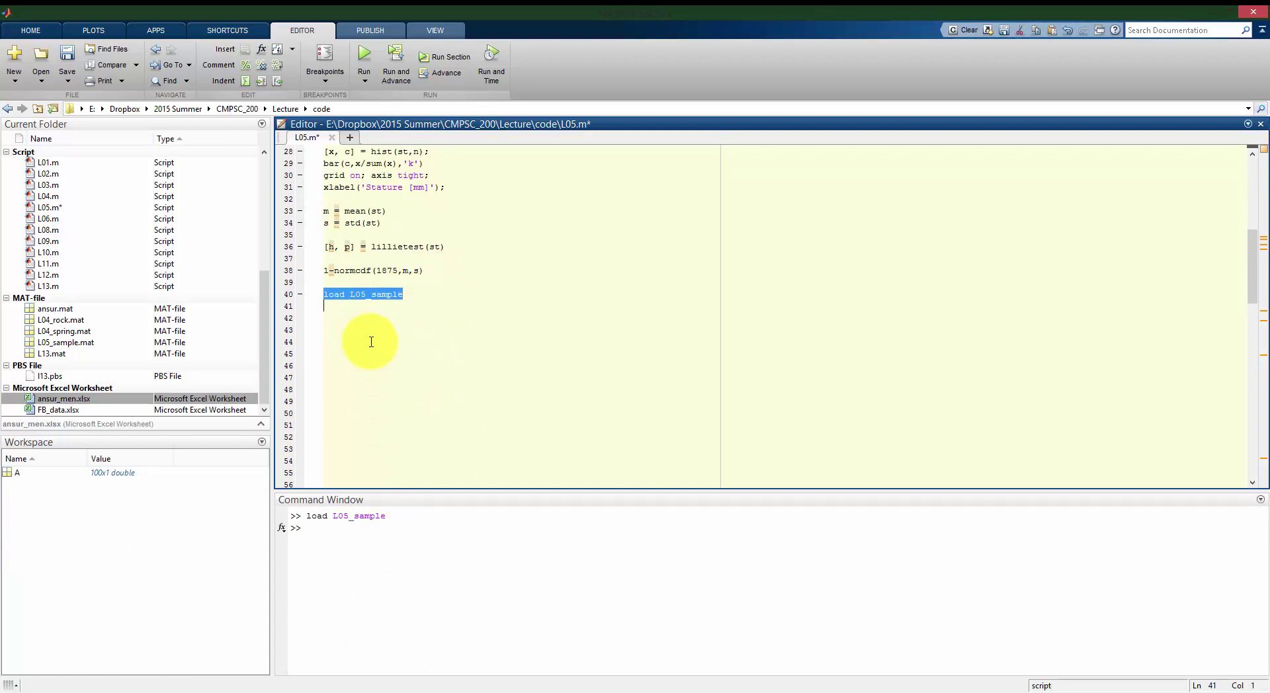
pyautogui.click(368, 339)
pyautogui.click(417, 585)
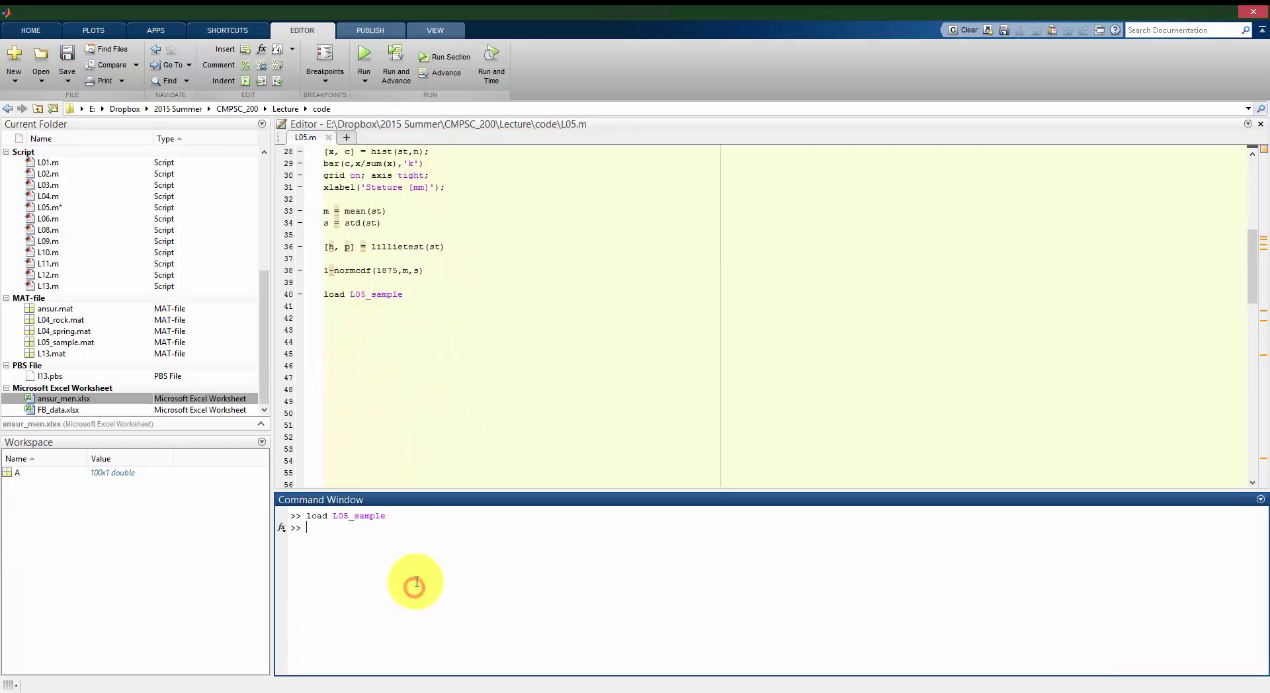
# List A, then add hist(A,10) and axis tight; to plot A's tight 10-bin histogram.
pyautogui.write('A')
pyautogui.press('Return')
pyautogui.click(362, 314)
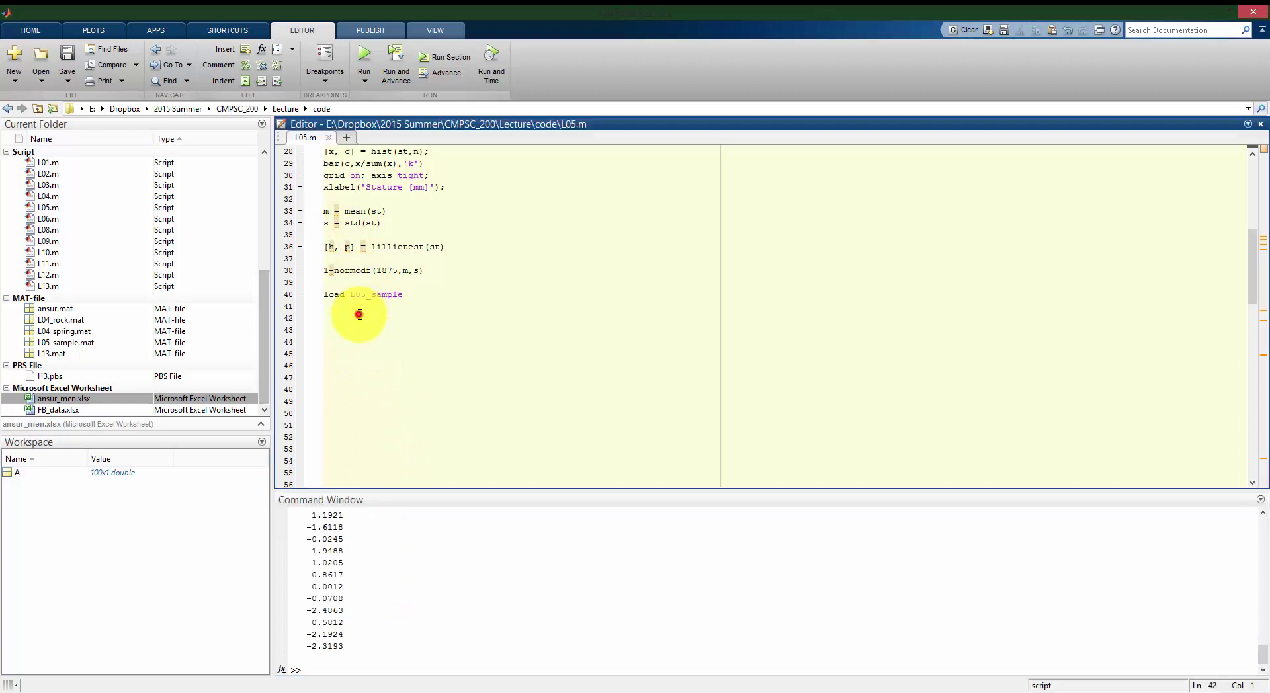
pyautogui.write('hist(')
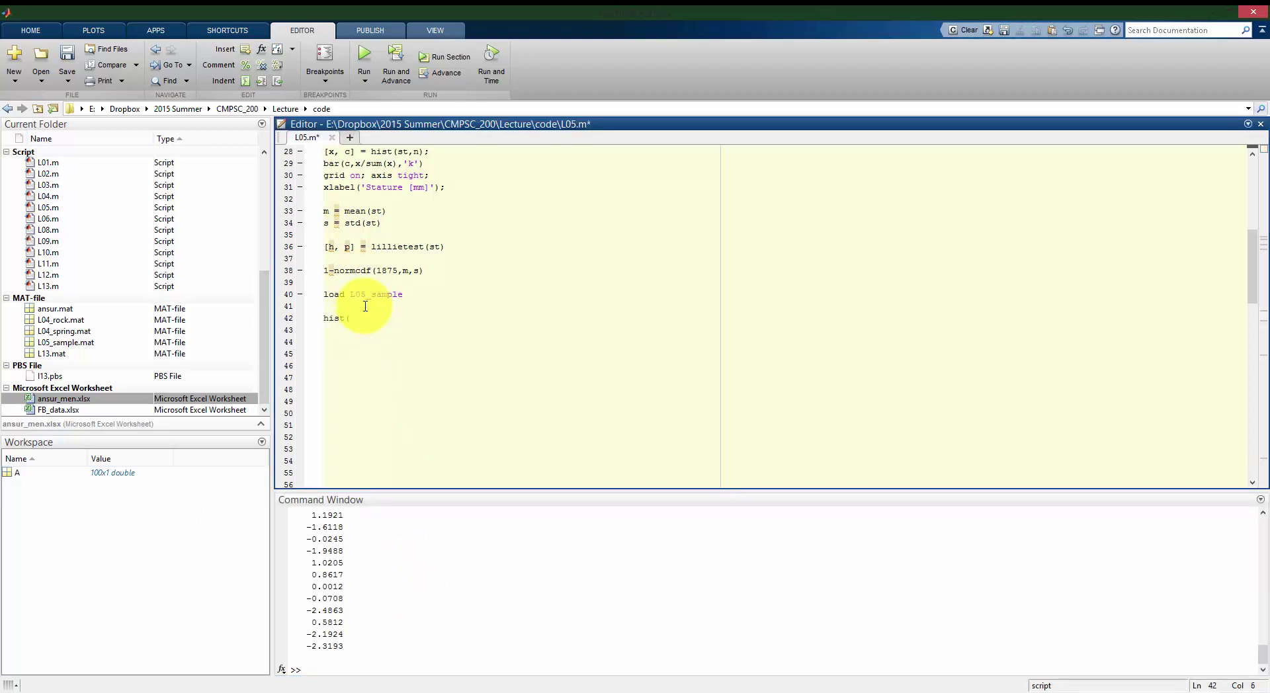
pyautogui.write('A,10')
pyautogui.tripleClick(406, 315)
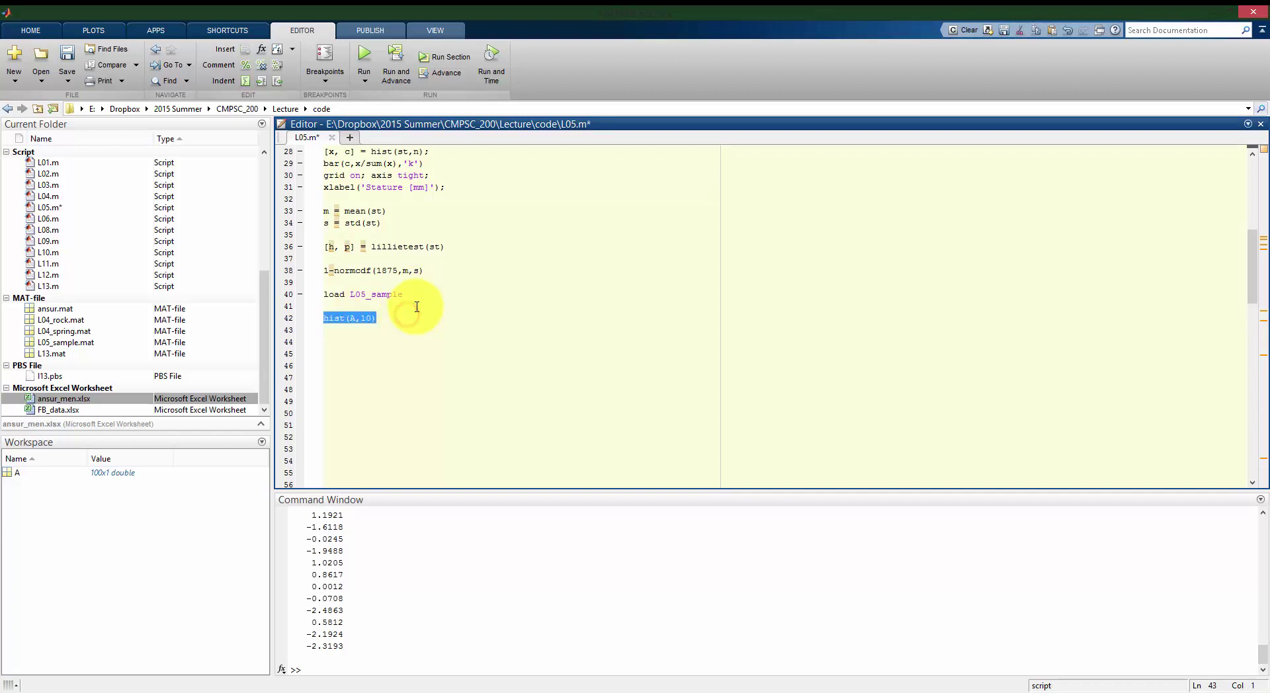
pyautogui.press('F9')
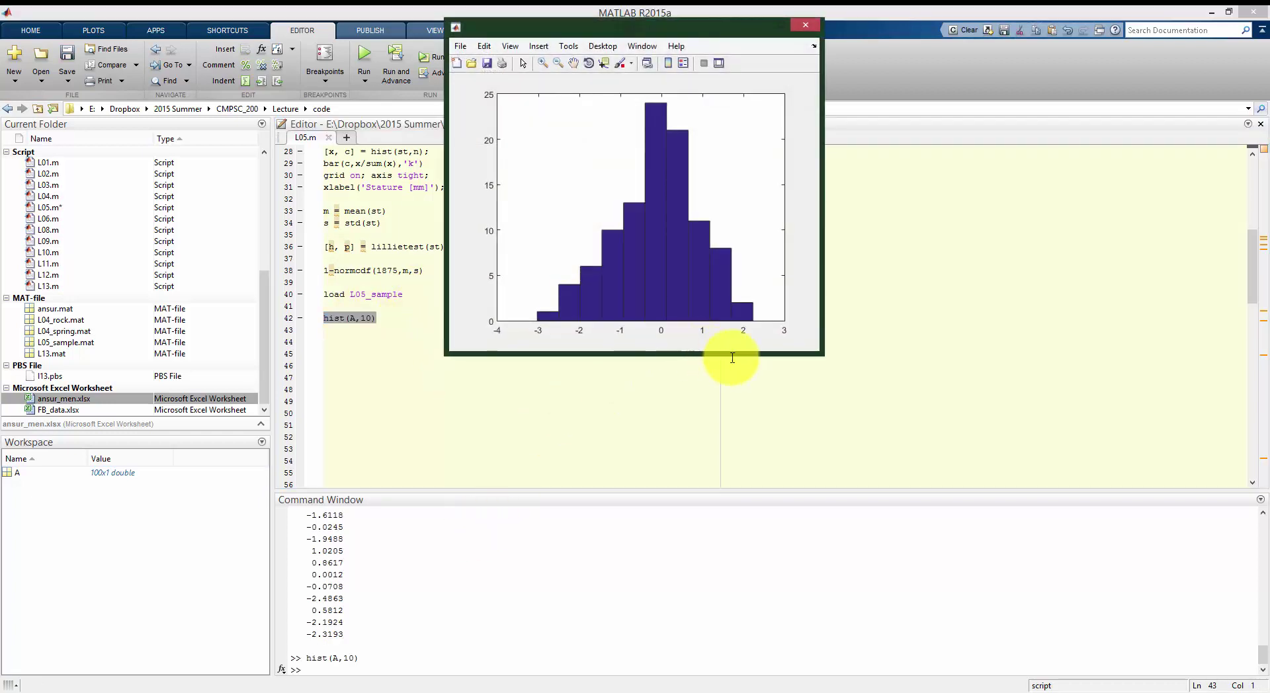
pyautogui.moveTo(820, 352); pyautogui.dragTo(895, 402)
pyautogui.click(388, 320)
pyautogui.write('axis tight;')
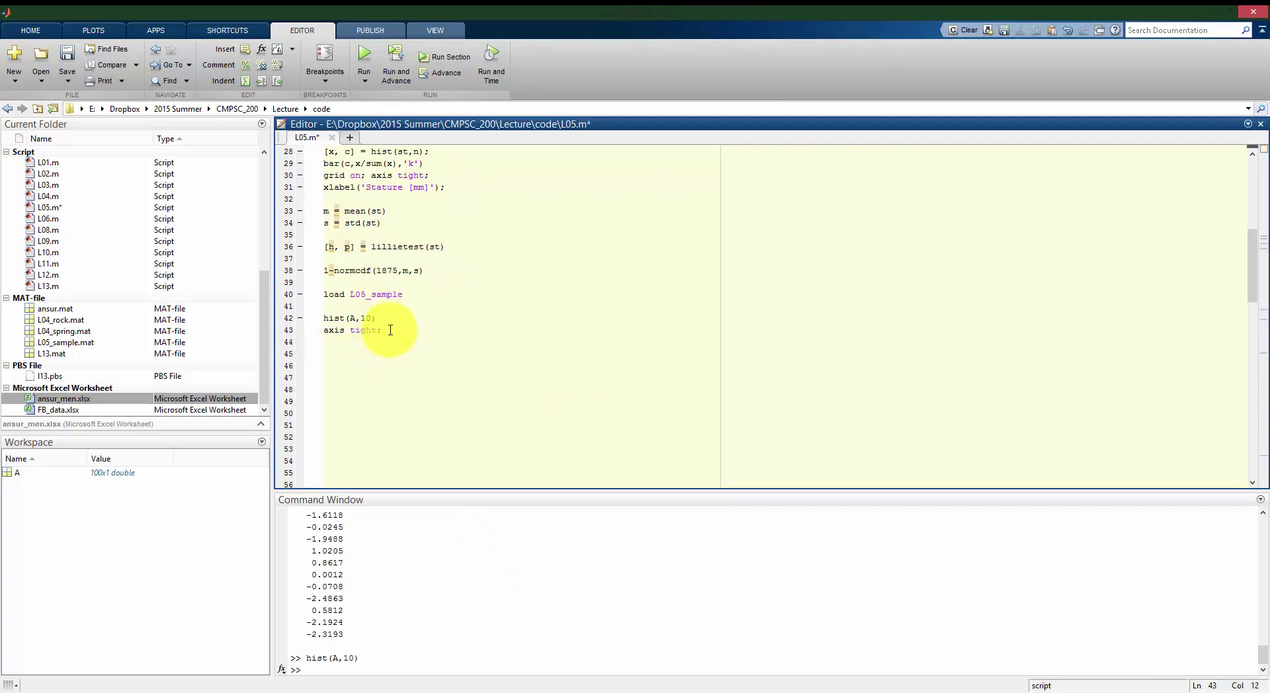
pyautogui.moveTo(386, 331); pyautogui.dragTo(323, 321)
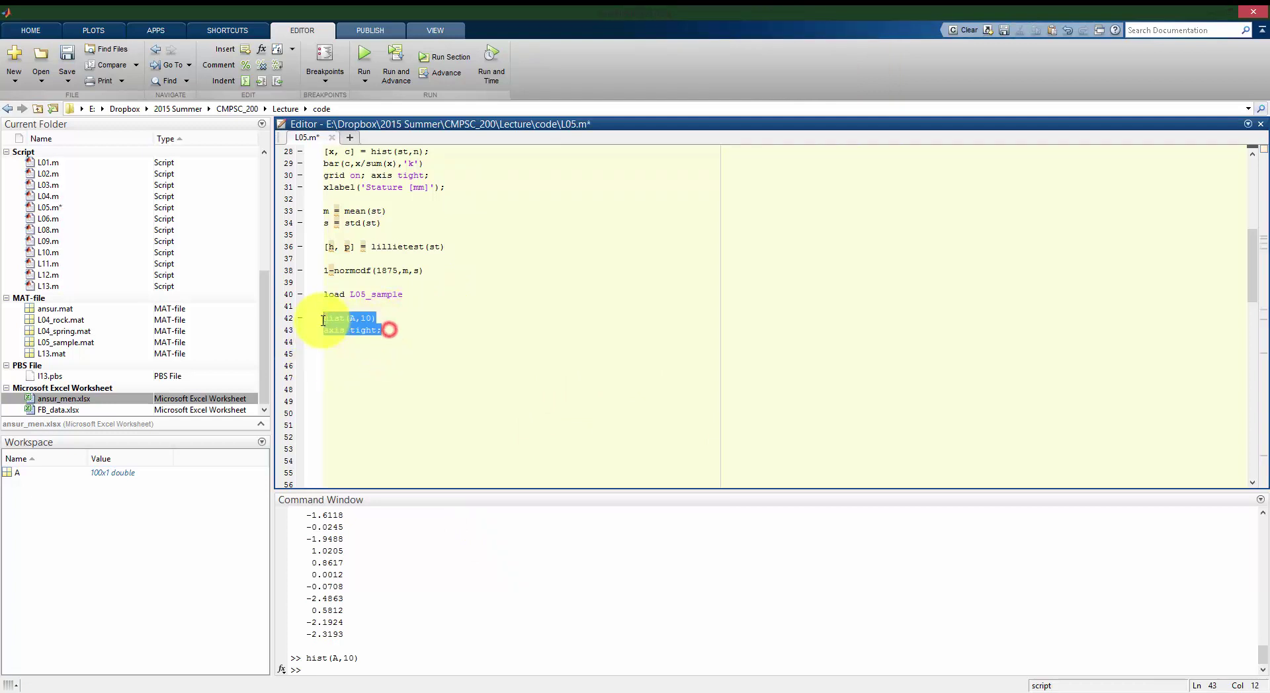
pyautogui.press('F9')
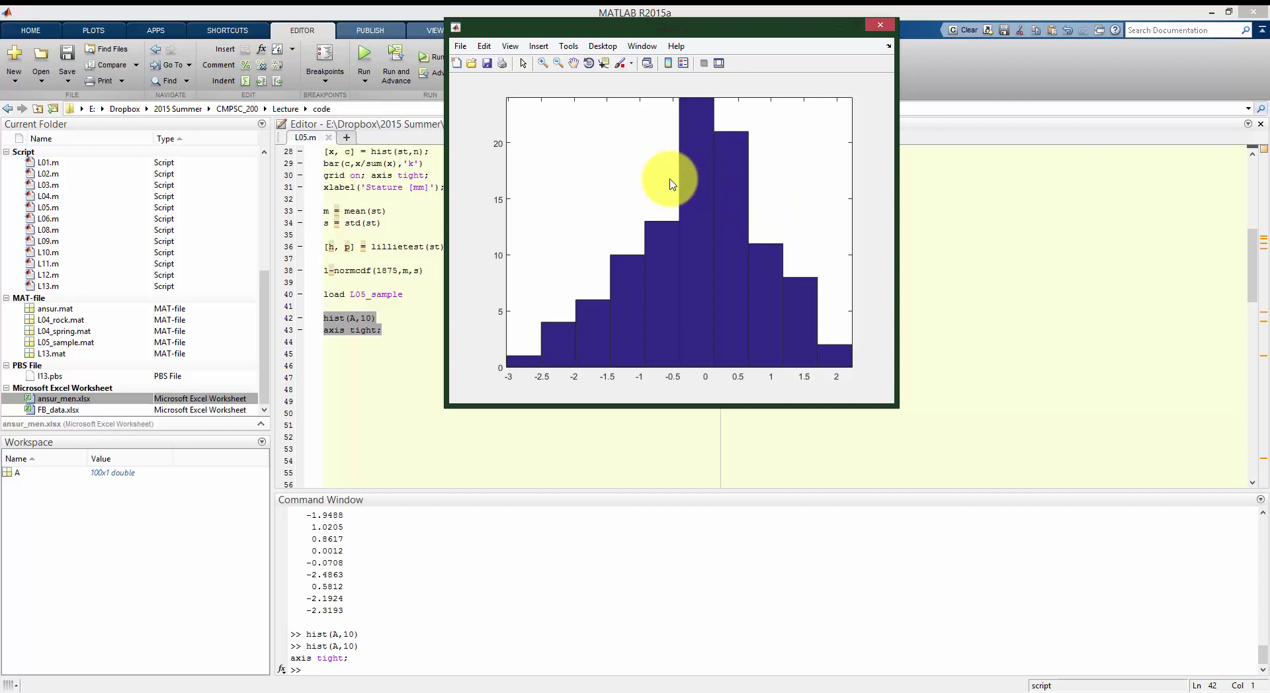
# Complete and run [h, p] = lillietest(A) on line 45, reading h = 0 and p = 0.1834.
pyautogui.click(413, 354)
pyautogui.write('[h, p] =')
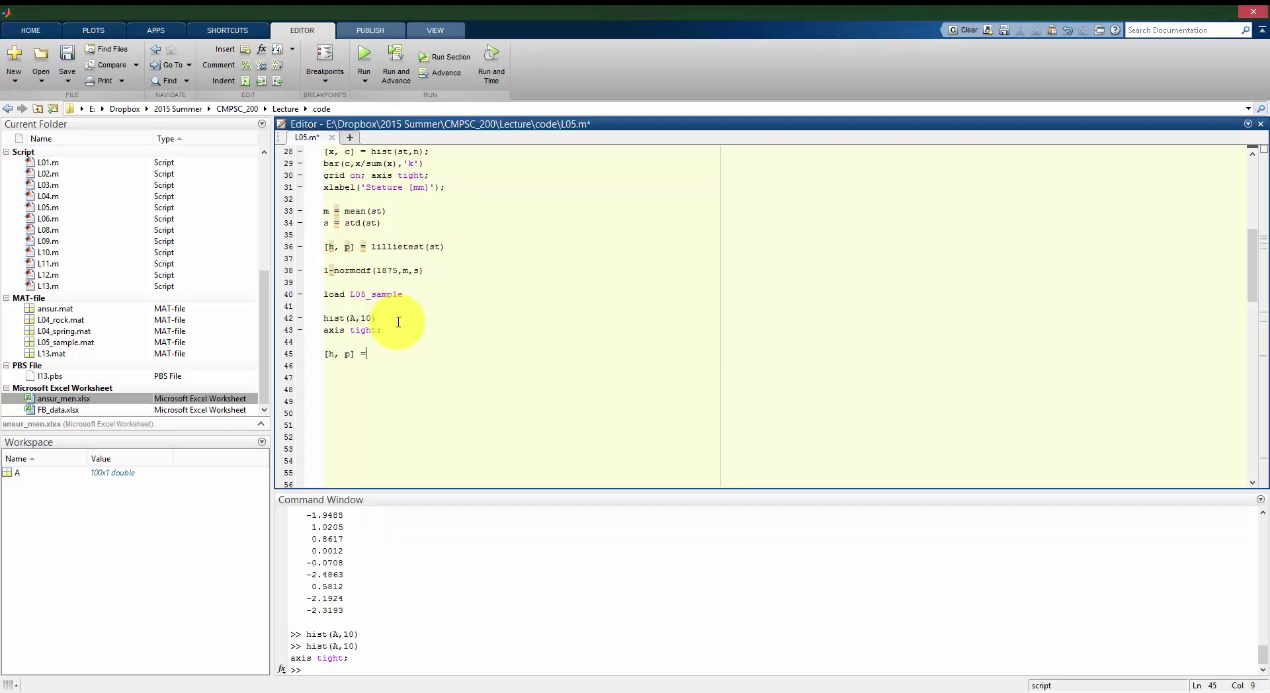
pyautogui.write('lillietest(A')
pyautogui.tripleClick(451, 354)
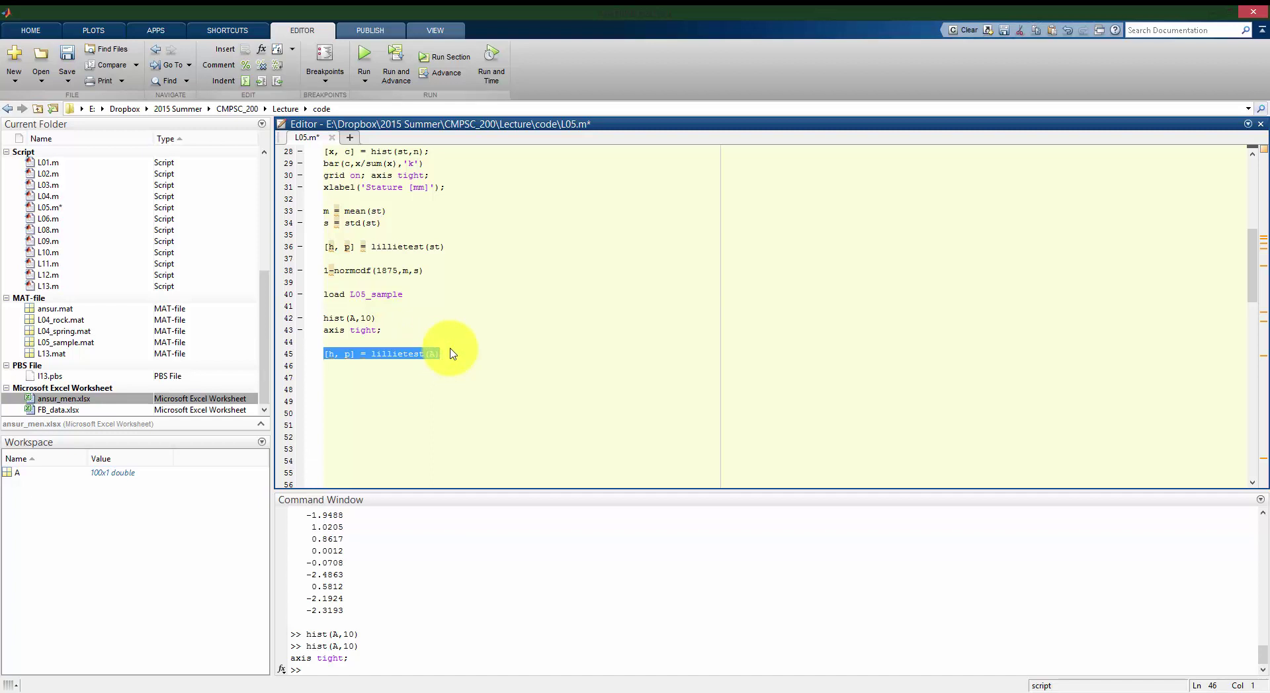
pyautogui.press('F9')
pyautogui.click(358, 577)
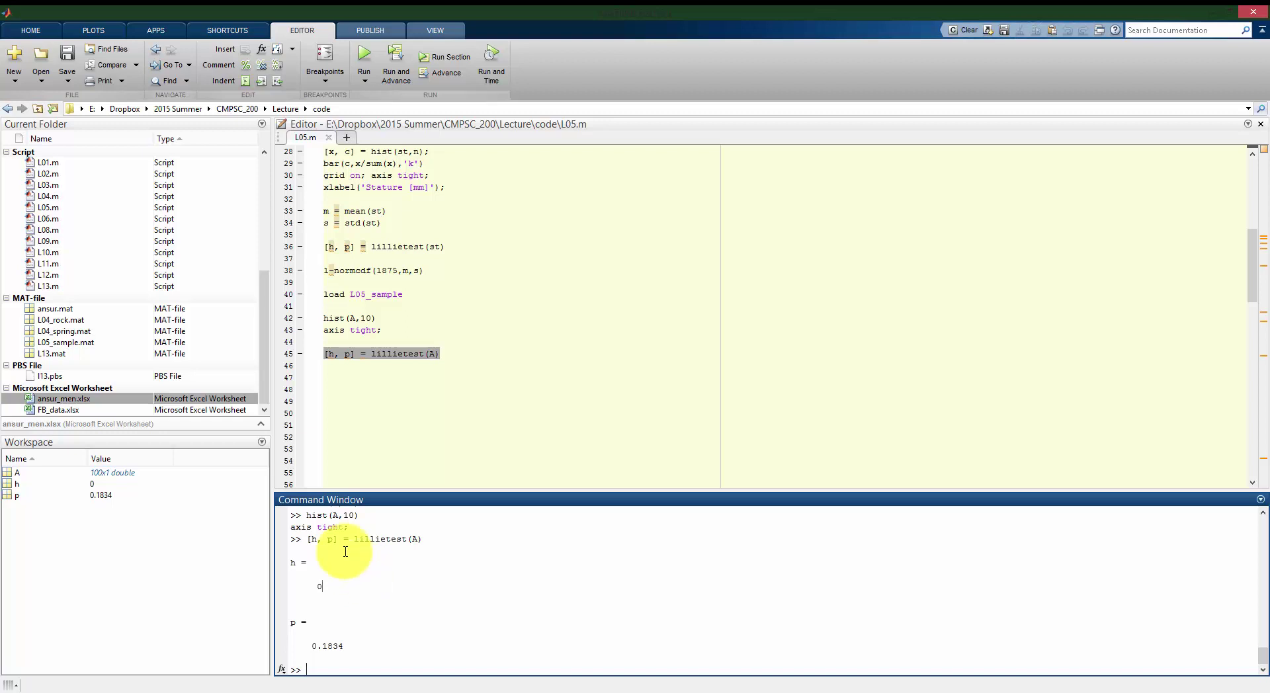
pyautogui.click(452, 352)
pyautogui.hotkey('alt', 'Tab')
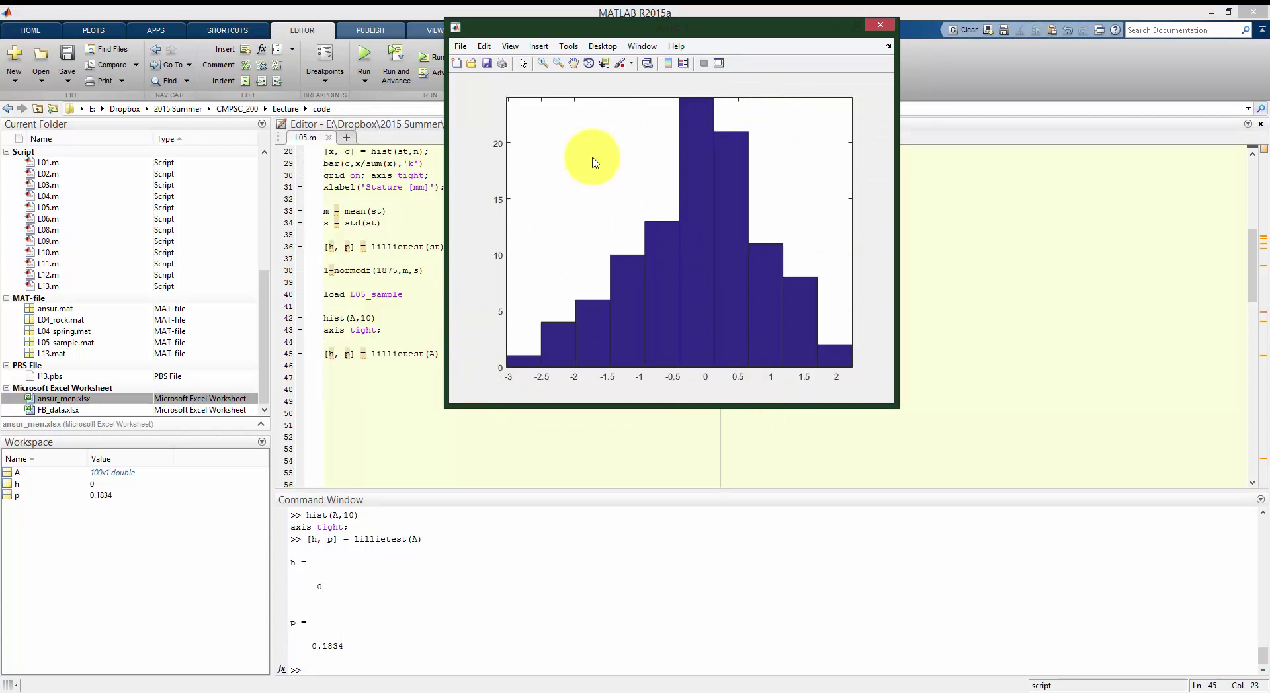
pyautogui.click(395, 223)
pyautogui.scroll(1, 397, 198)
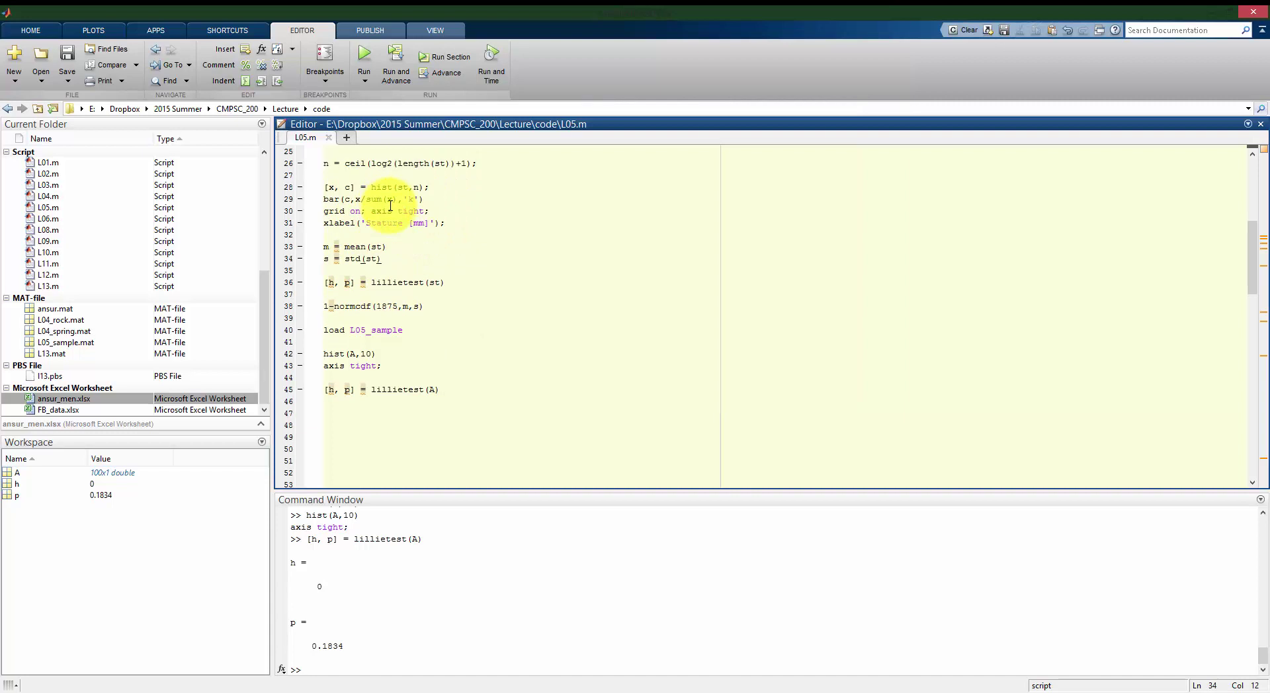
# Evaluate lines 22–31, clear all through xlabel, to redraw the stature relative-frequency histogram.
pyautogui.scroll(2, 460, 313)
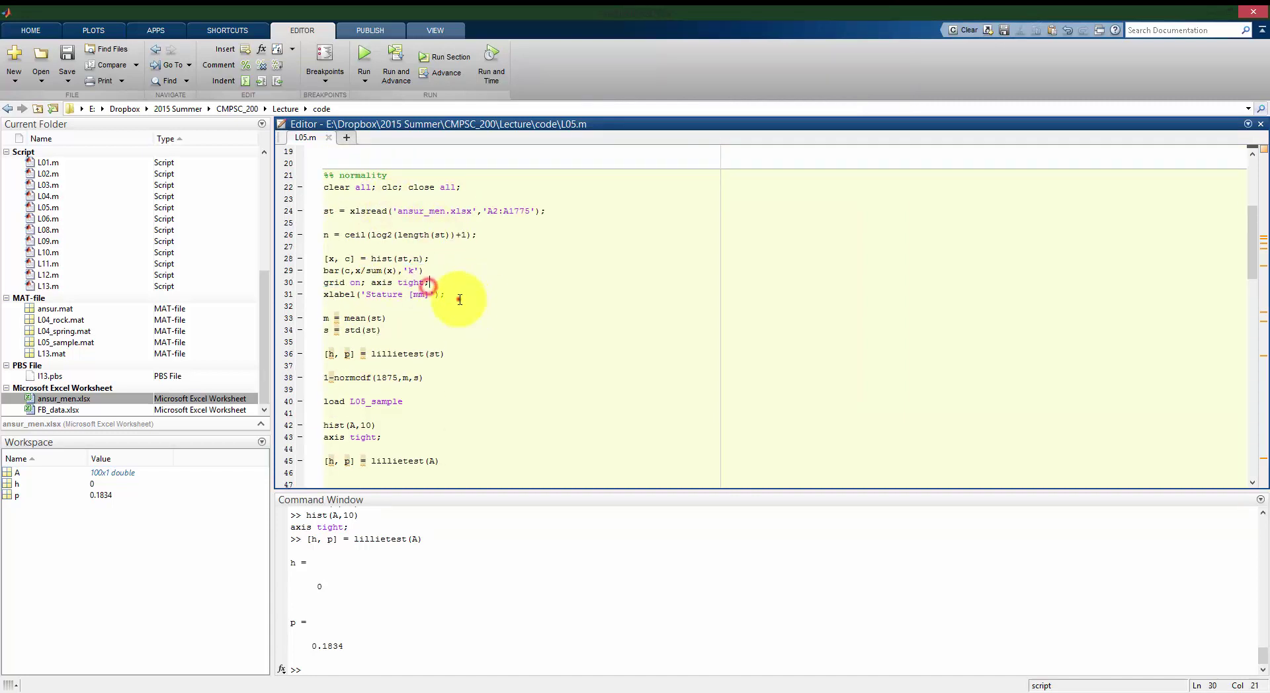
pyautogui.moveTo(459, 298); pyautogui.dragTo(328, 235)
pyautogui.click(441, 304)
pyautogui.moveTo(457, 287); pyautogui.dragTo(318, 189)
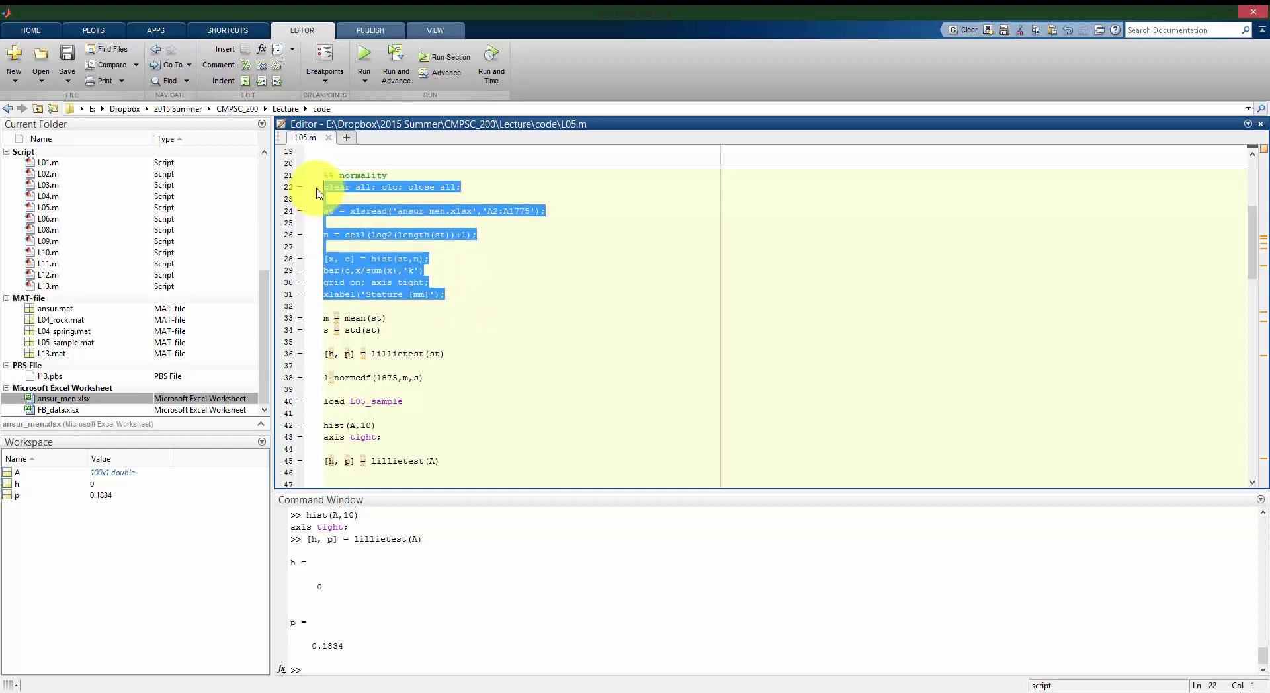
pyautogui.press('F9')
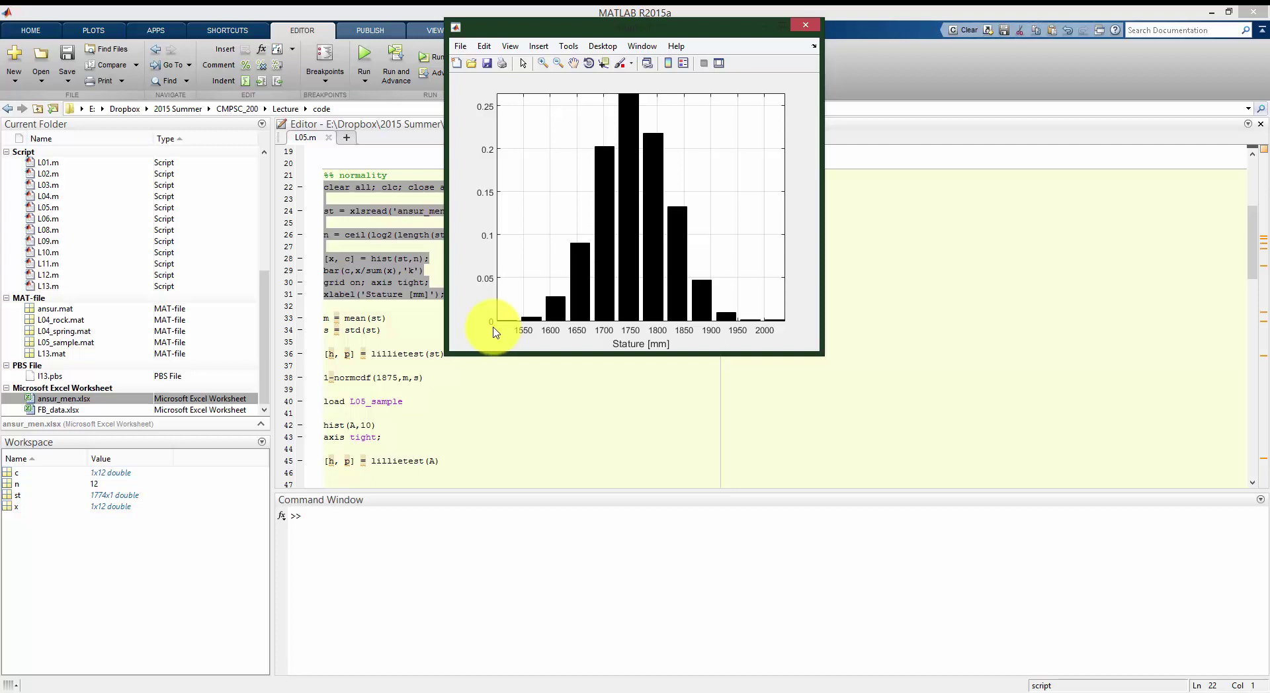
# Delete the sample-data lines that follow lillietest(st) in L05.m.
pyautogui.click(462, 461)
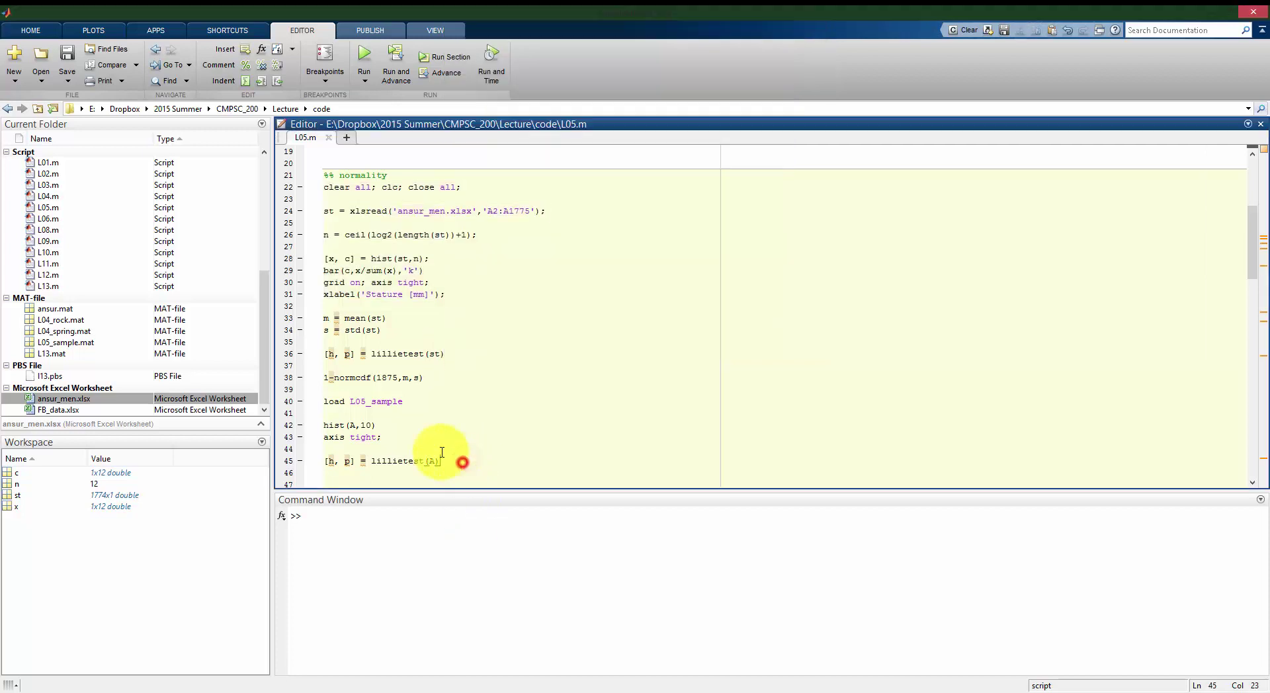
pyautogui.moveTo(442, 452); pyautogui.dragTo(320, 374)
pyautogui.press('BackSpace')
pyautogui.press('BackSpace')
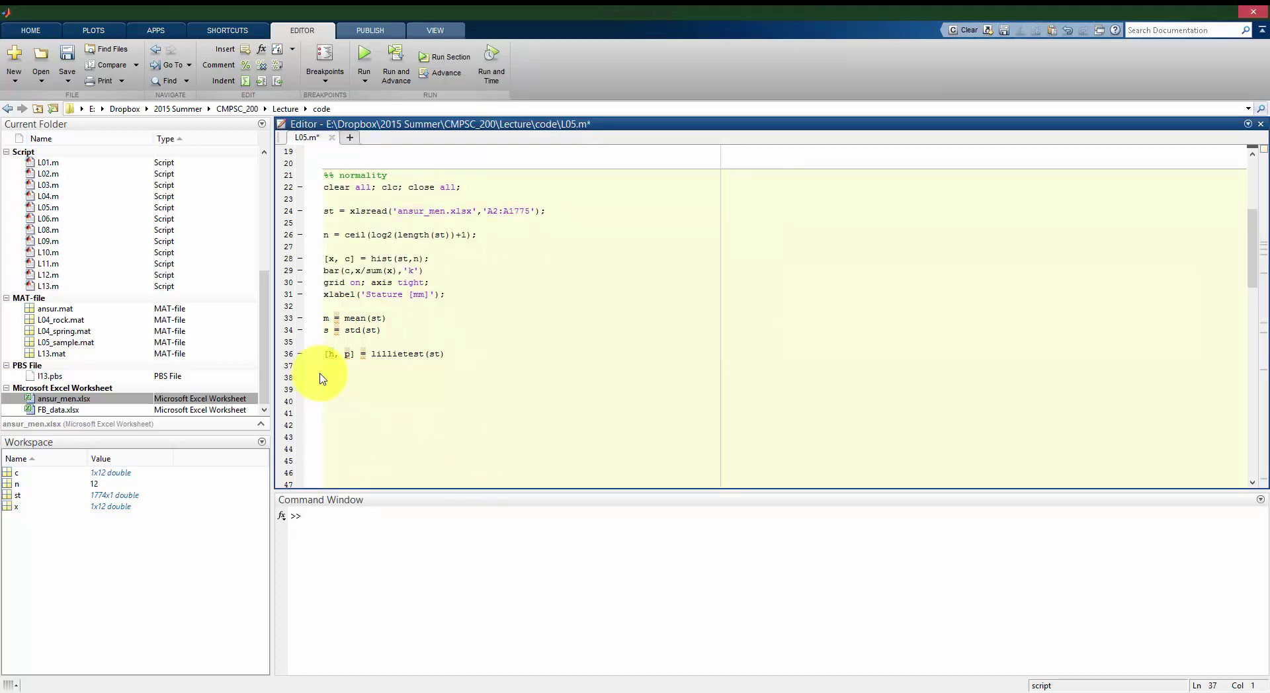
# Add blank lines below the xlsread line and bring ansur_men.xlsx up in Excel.
pyautogui.scroll(1, 476, 258)
pyautogui.click(476, 255)
pyautogui.press('Return')
pyautogui.press('Return')
pyautogui.press('Up')
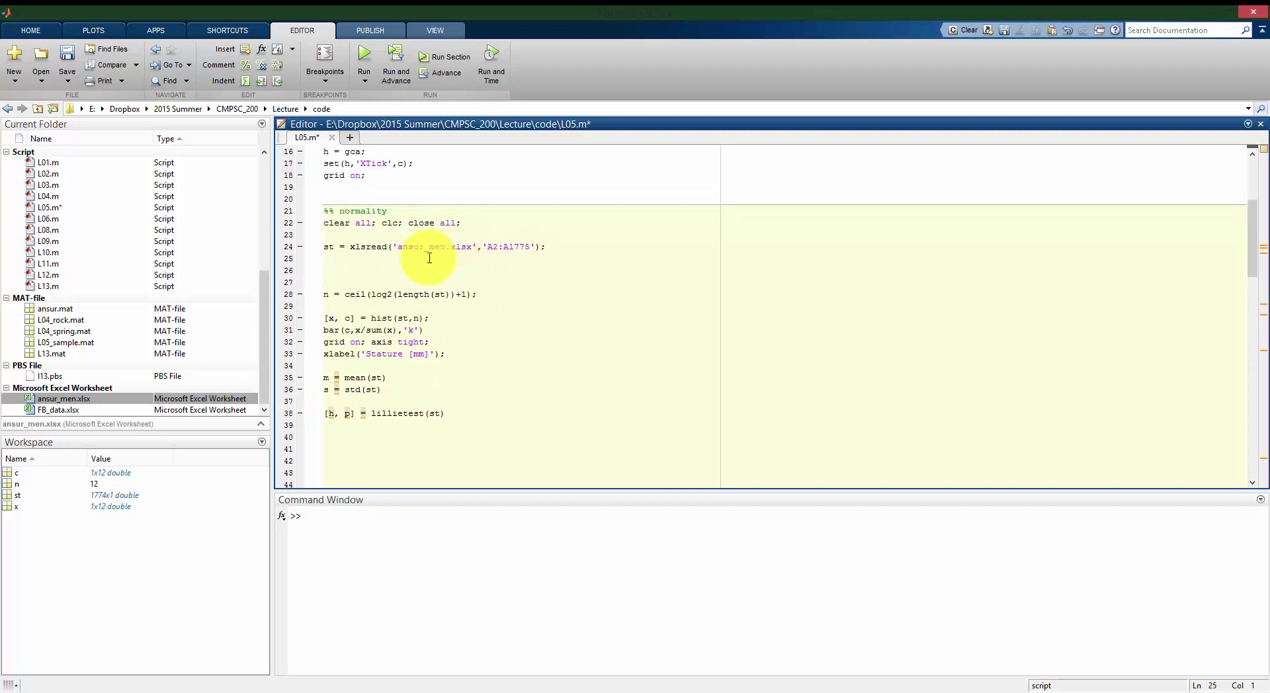
pyautogui.click(743, 688)
pyautogui.click(106, 148)
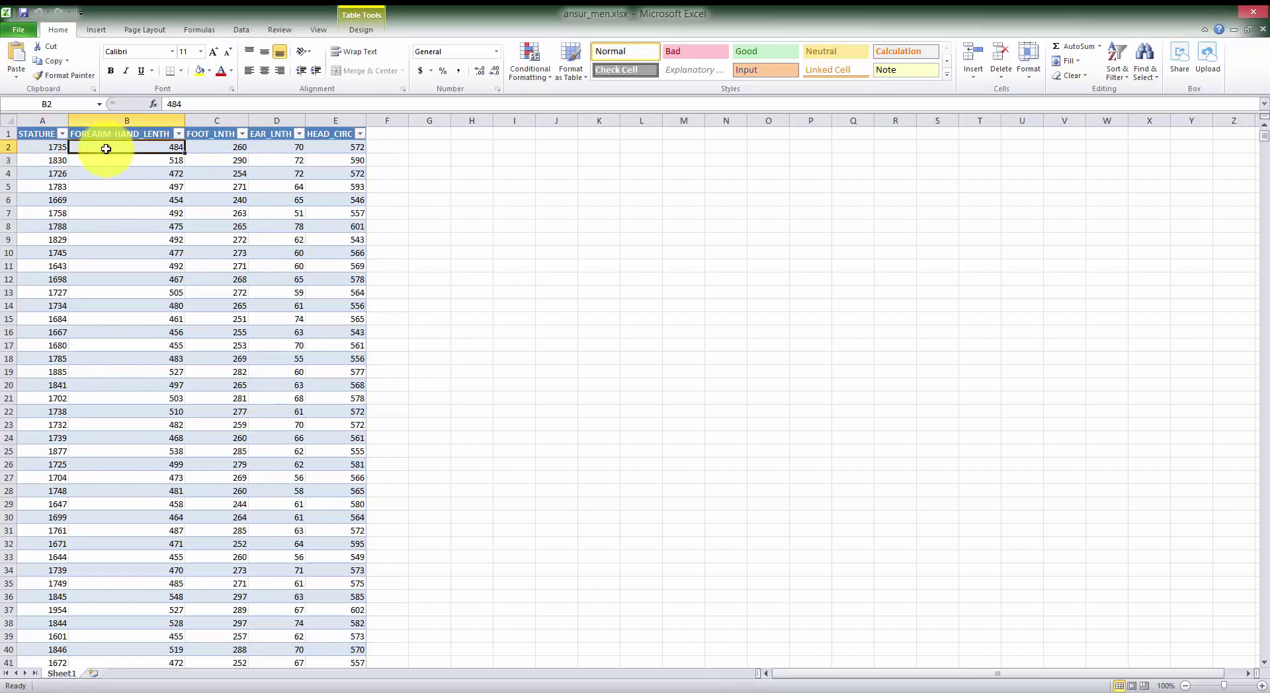
pyautogui.press('Right')
pyautogui.press('Right')
pyautogui.press('Right')
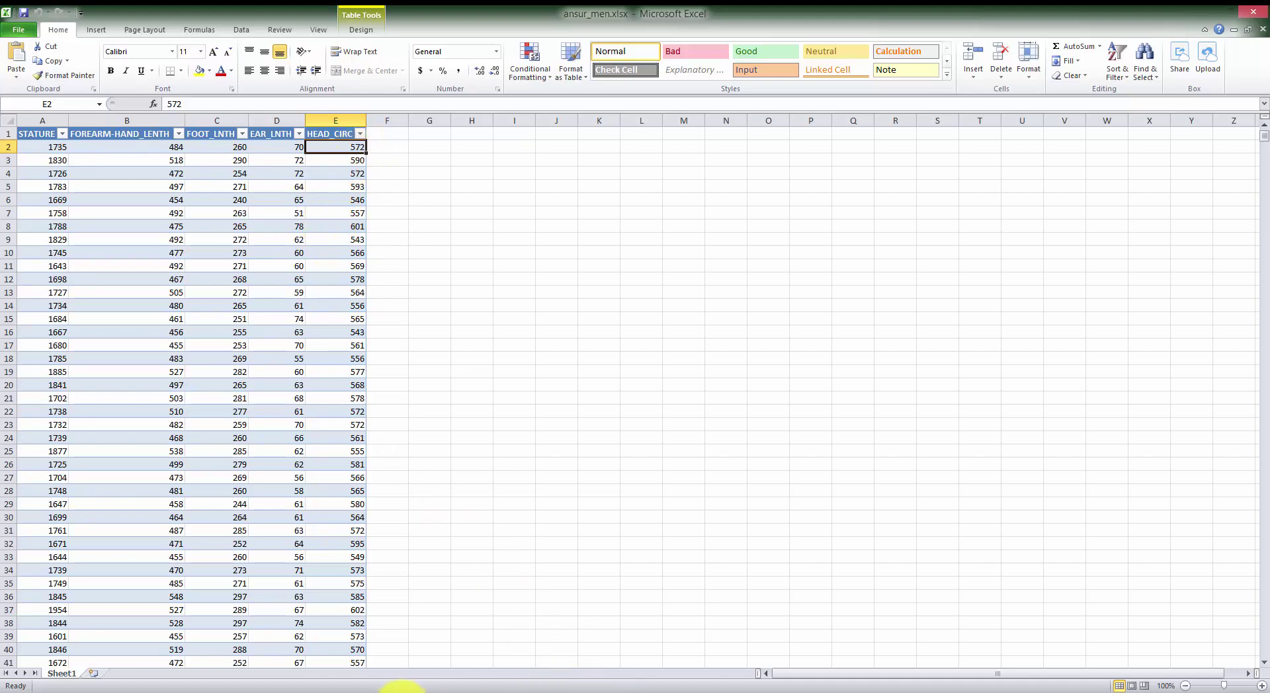
# Add head = xlsread(... 'E2:E1775') on line 25 and run it with F9.
pyautogui.click(397, 688)
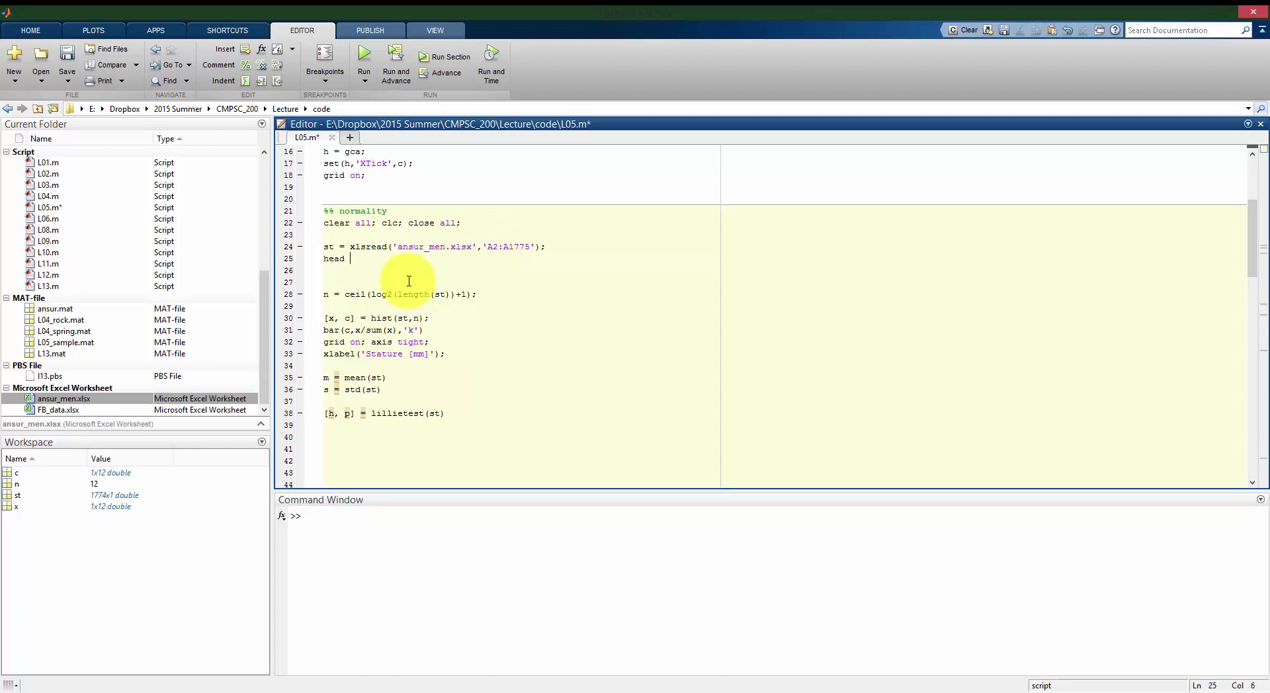
pyautogui.write('=')
pyautogui.moveTo(547, 247); pyautogui.dragTo(352, 244)
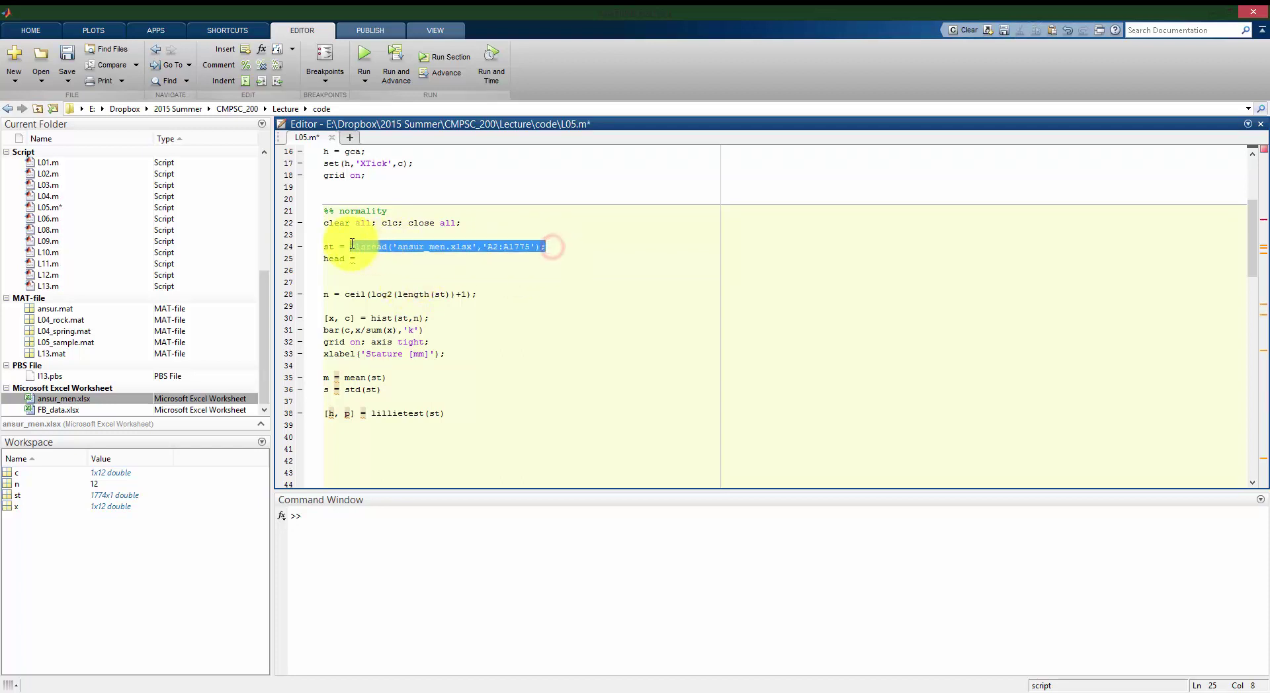
pyautogui.click(377, 260)
pyautogui.write("xlsread('ansur_men.xlsx','A2:A1775');")
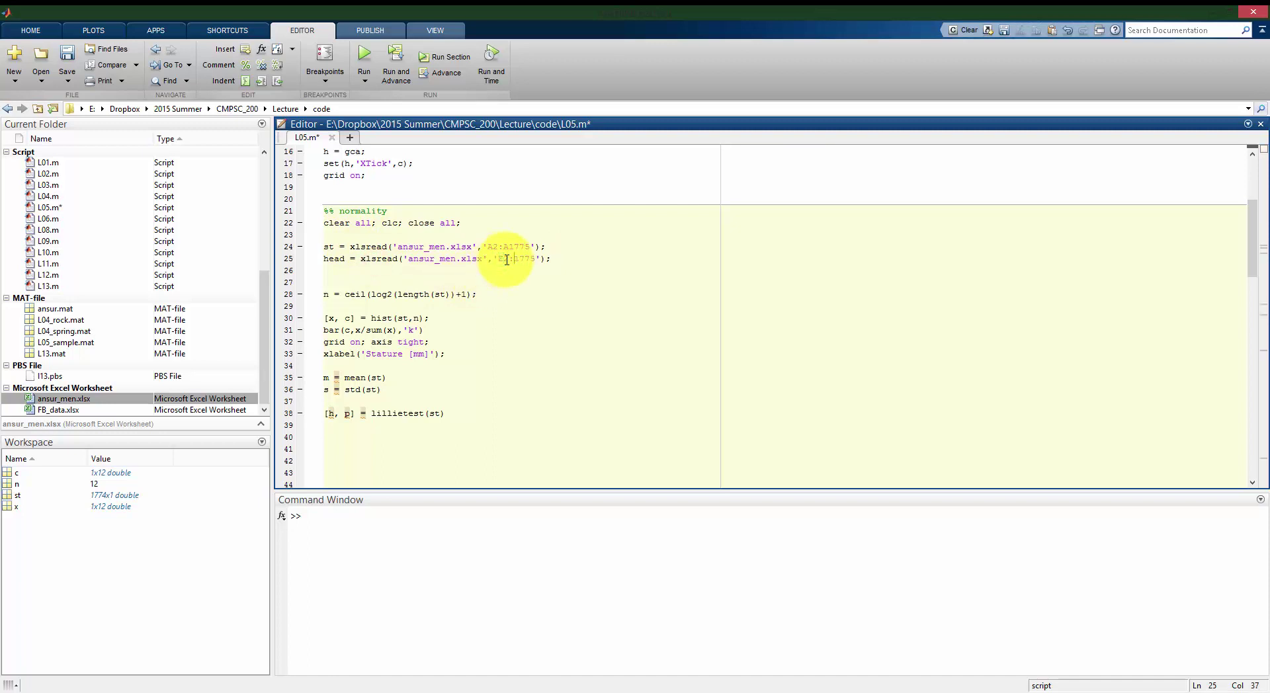
pyautogui.tripleClick(506, 259)
pyautogui.press('F9')
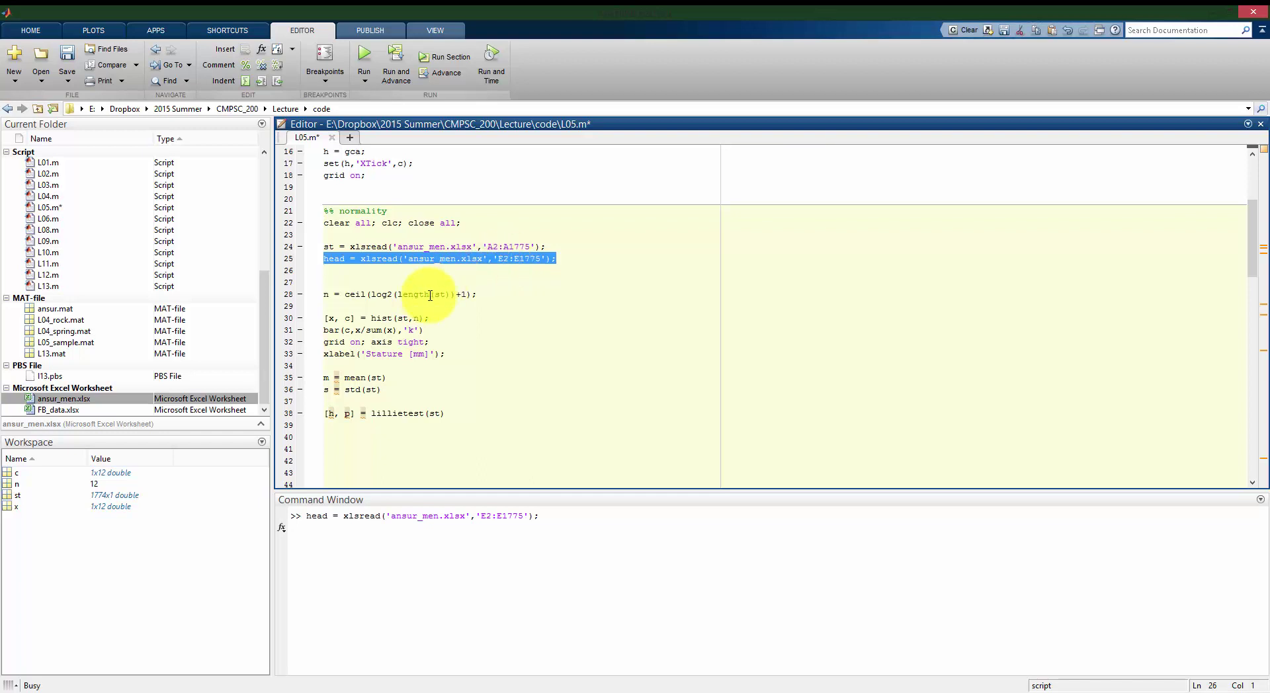
# Duplicate the stature histogram block below the test as hist(head,n) labelled 'Head Circ. [mm]'.
pyautogui.click(400, 318)
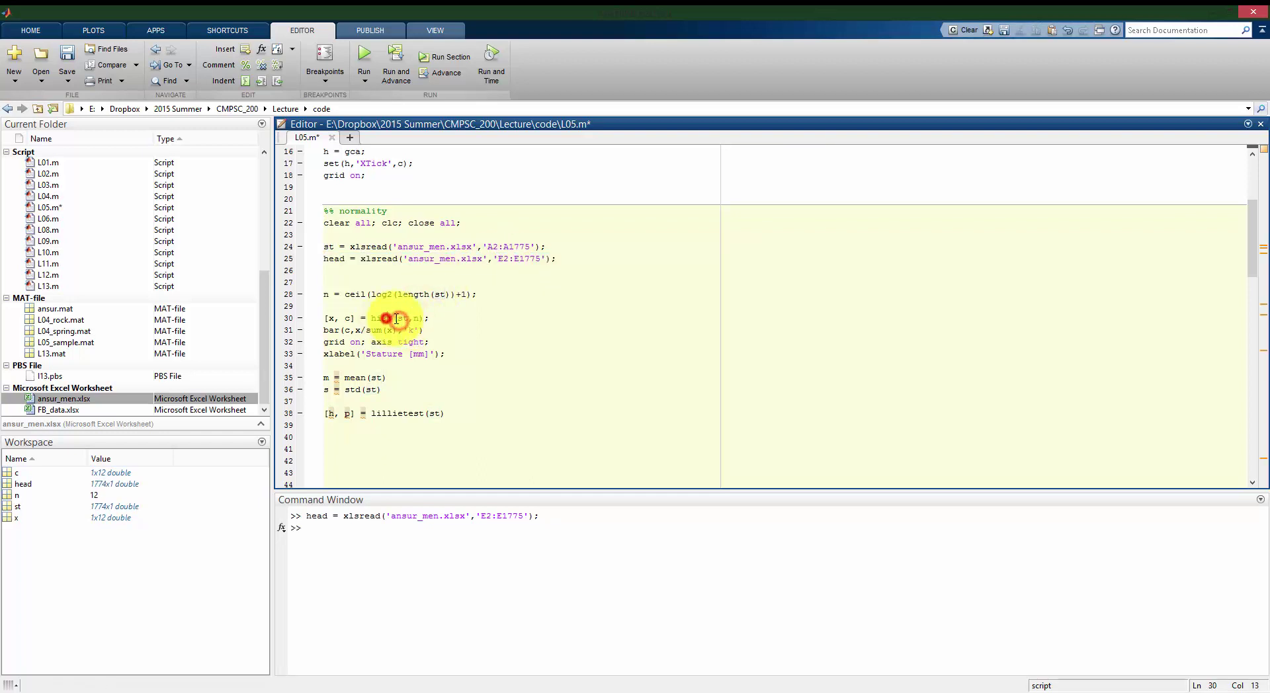
pyautogui.moveTo(400, 318); pyautogui.dragTo(323, 318)
pyautogui.click(410, 317)
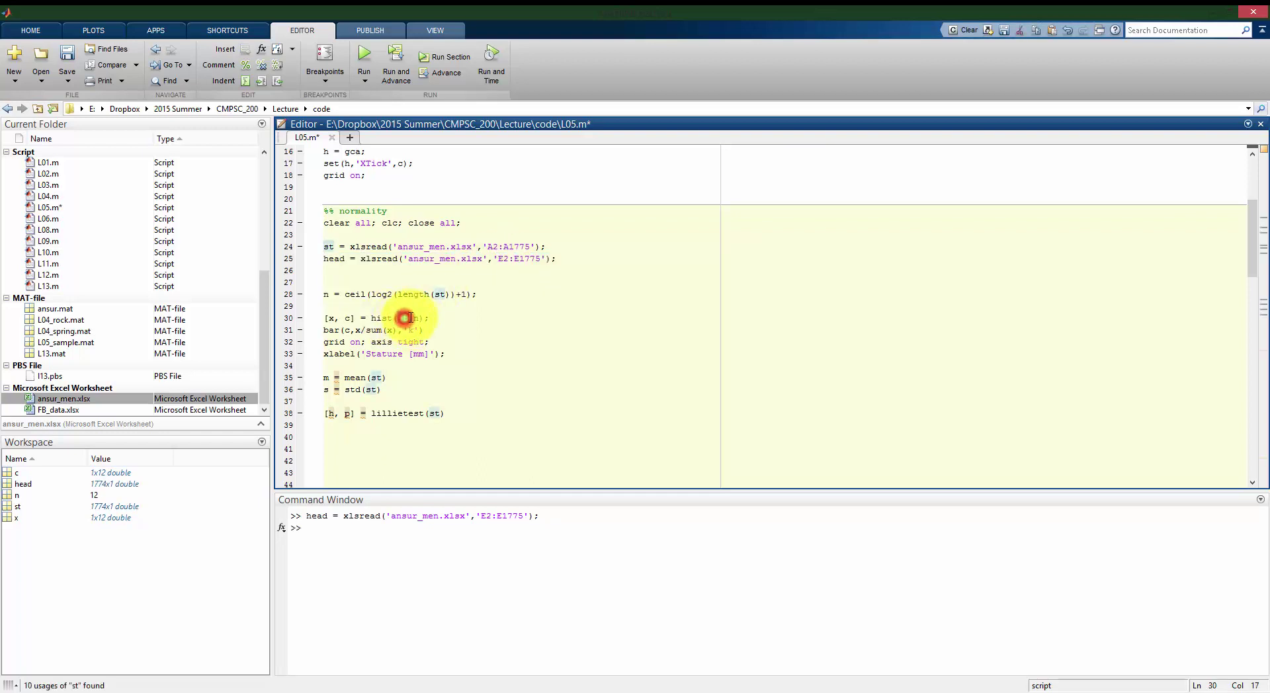
pyautogui.write('head')
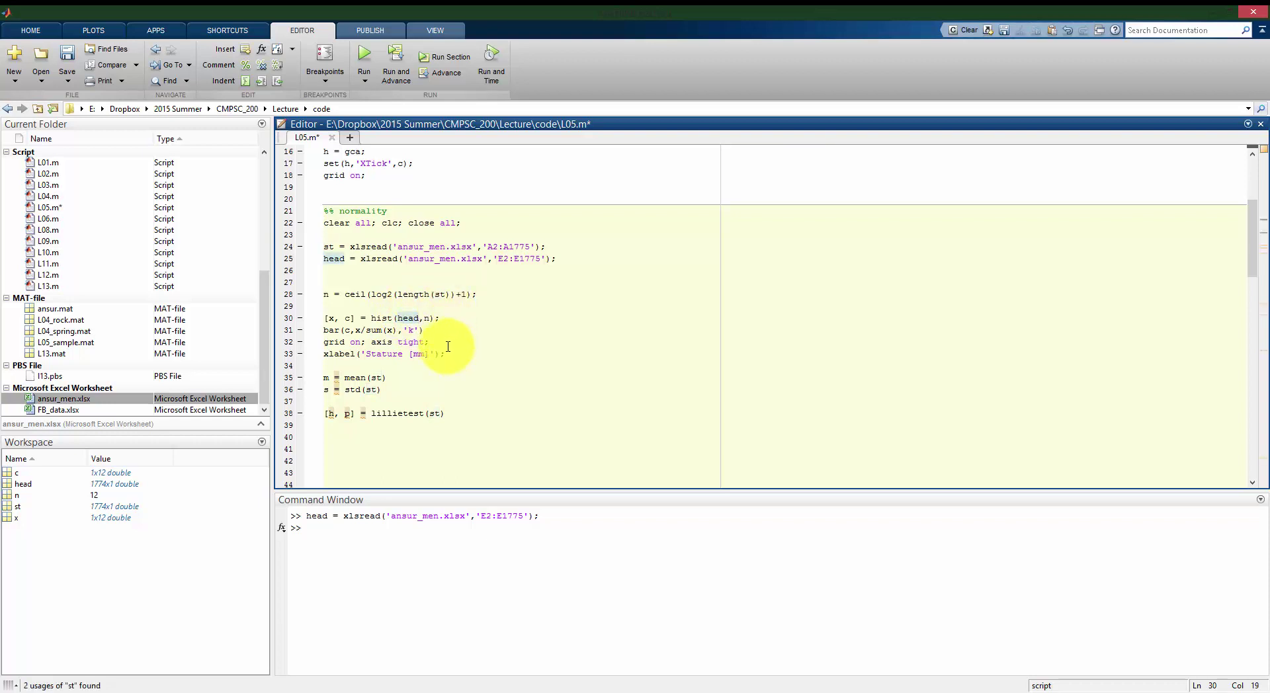
pyautogui.hotkey('ctrl', 'z')
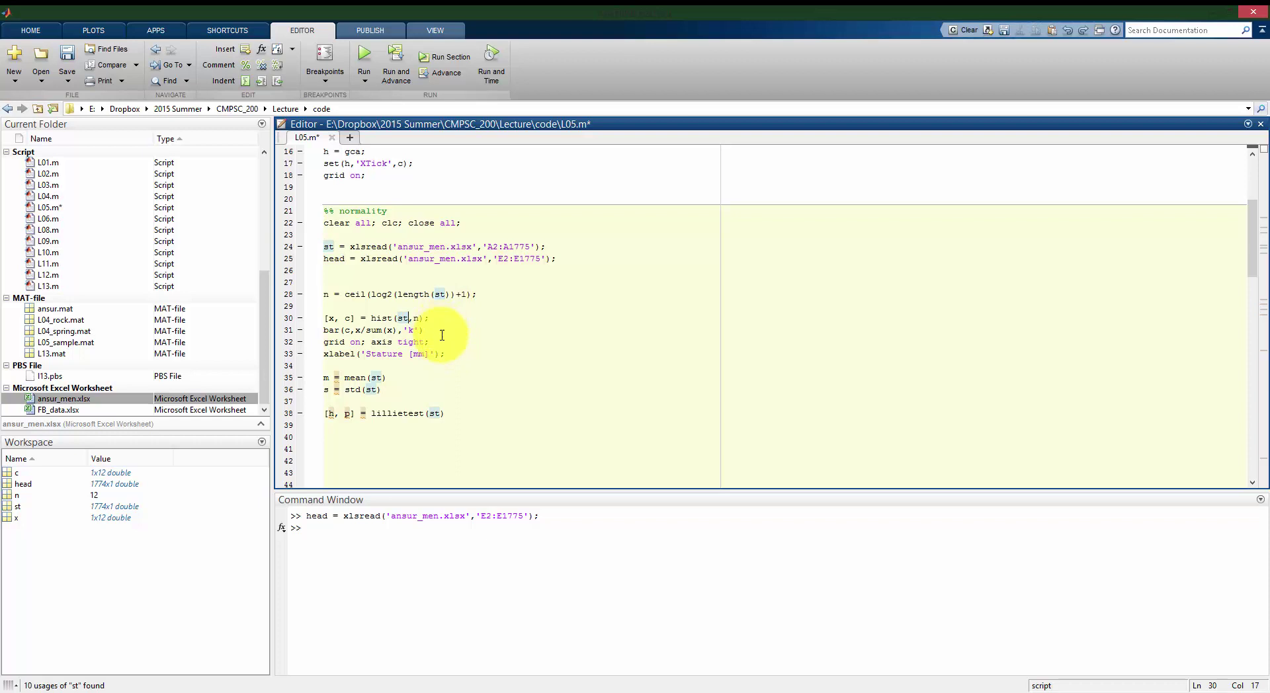
pyautogui.moveTo(448, 354); pyautogui.dragTo(301, 316)
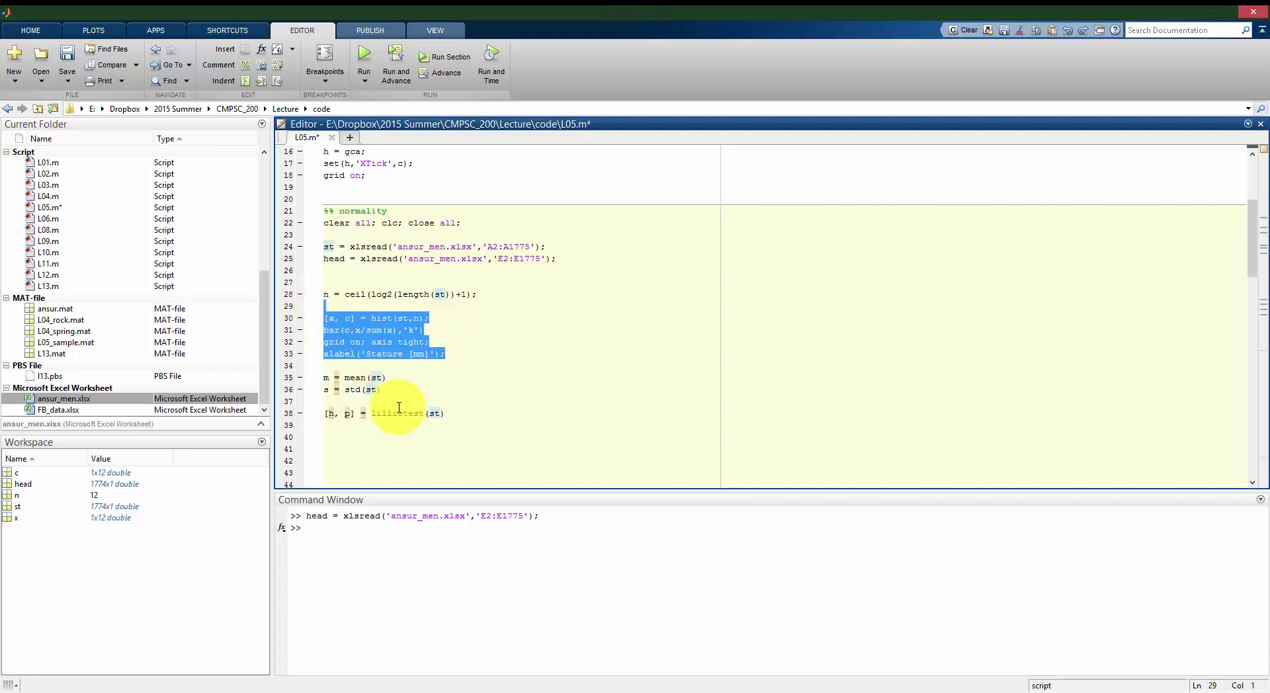
pyautogui.click(412, 451)
pyautogui.write("[x, c] = hist(st,n); bar(c,x/sum(x),'k') grid on; axis tight; xlabel('Stature [mm]');")
pyautogui.scroll(-1, 408, 428)
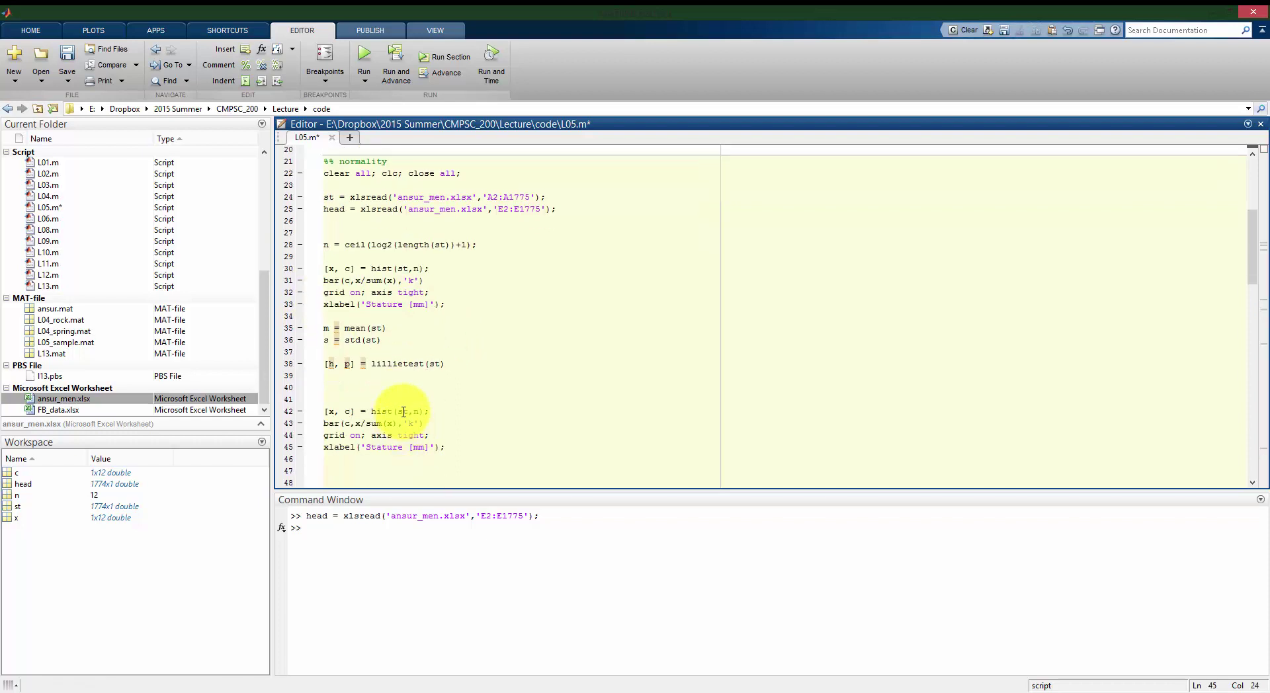
pyautogui.click(404, 408)
pyautogui.press('BackSpace')
pyautogui.press('BackSpace')
pyautogui.write('head')
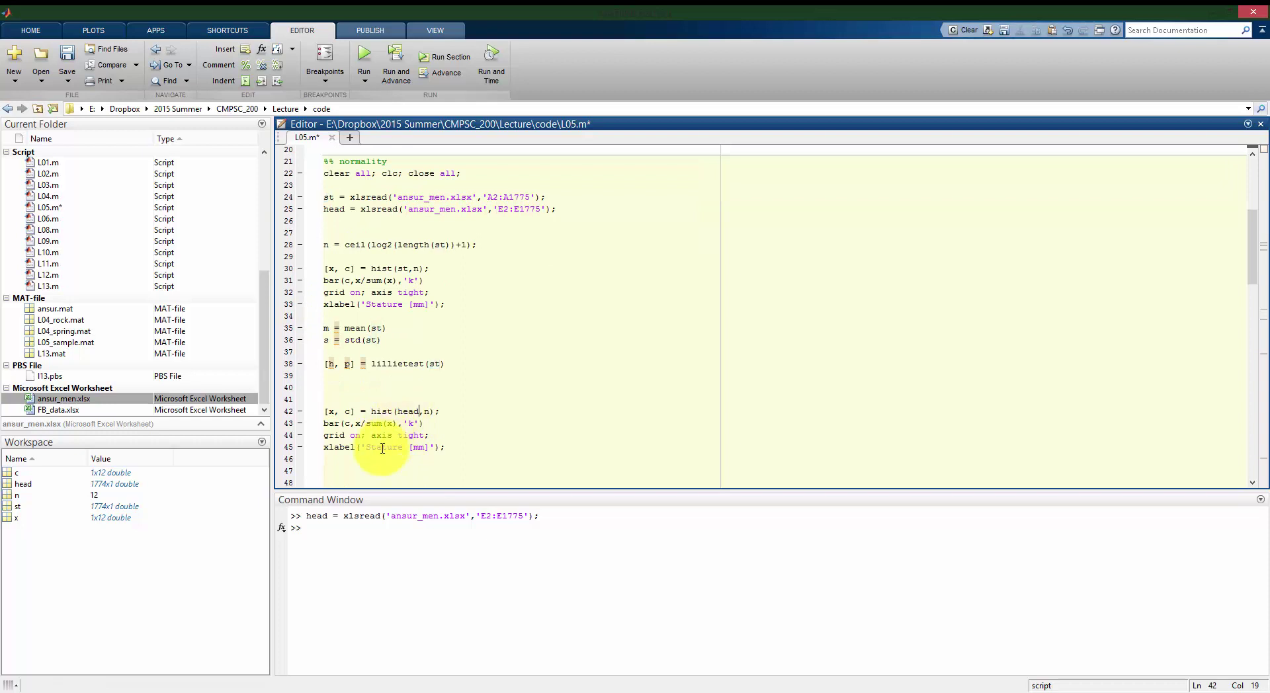
pyautogui.write('Head Circ.')
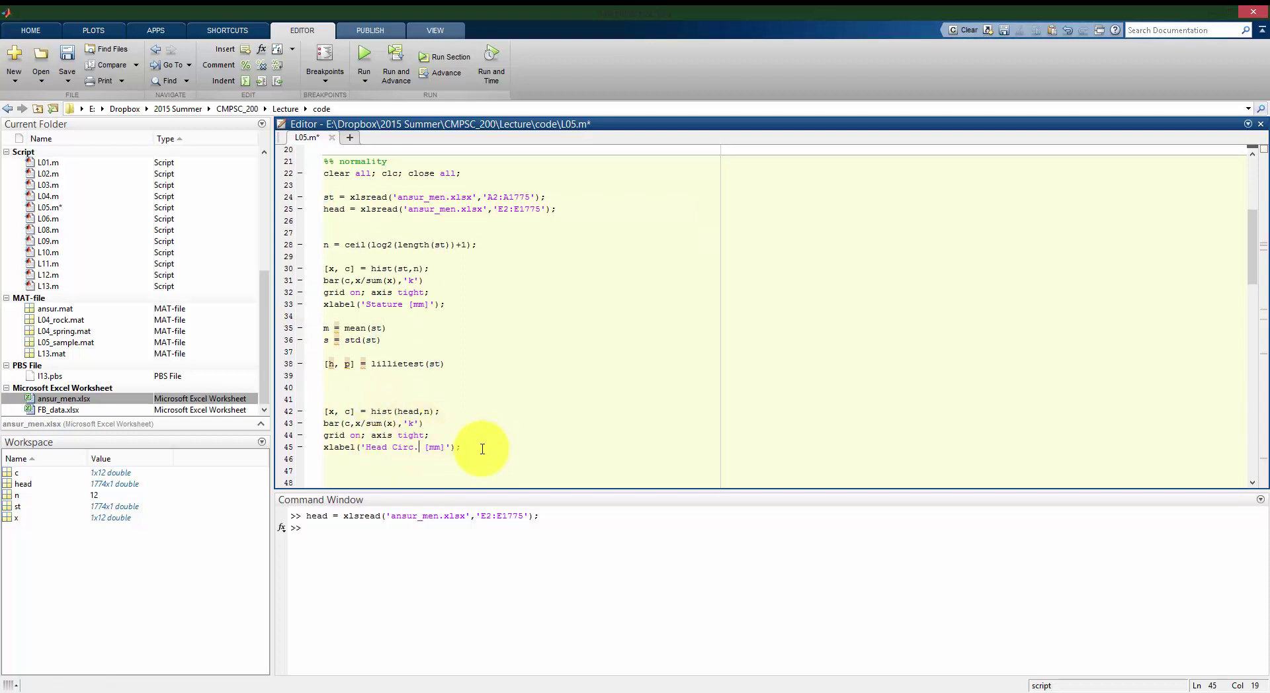
pyautogui.moveTo(482, 446); pyautogui.dragTo(323, 411)
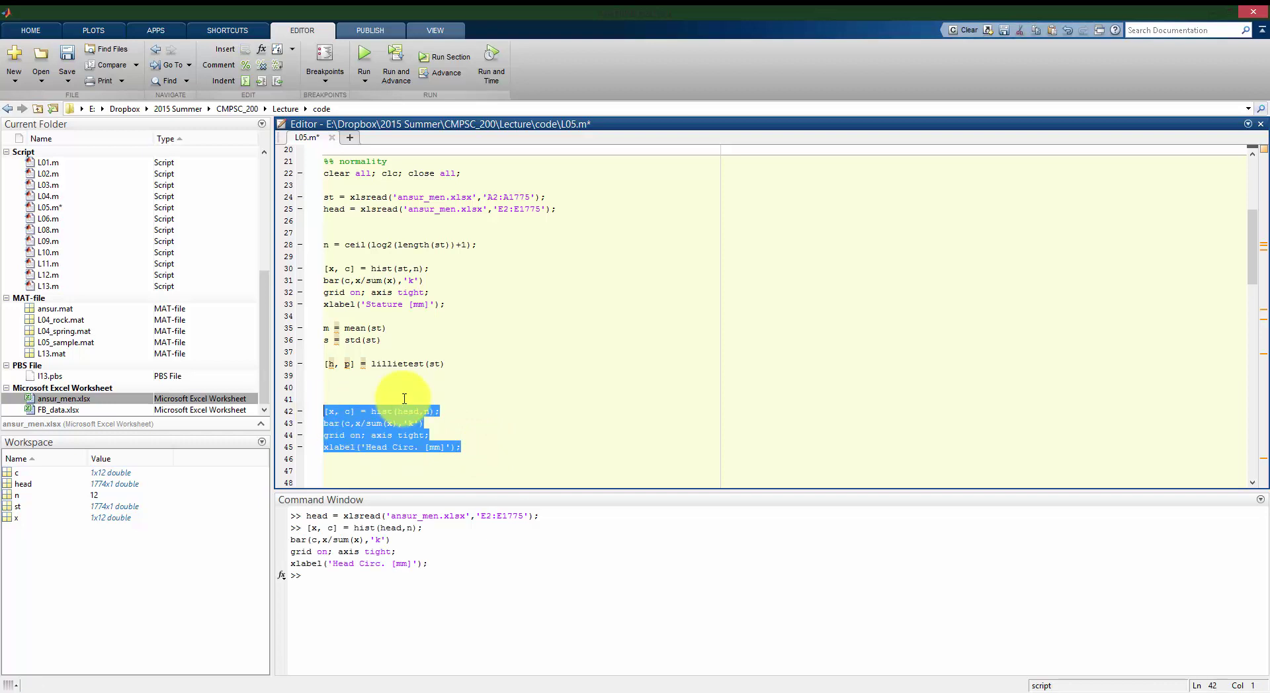
# Plot the head-circumference histogram, peaking near 570 mm, and enlarge its figure window.
pyautogui.moveTo(457, 445); pyautogui.dragTo(472, 575)
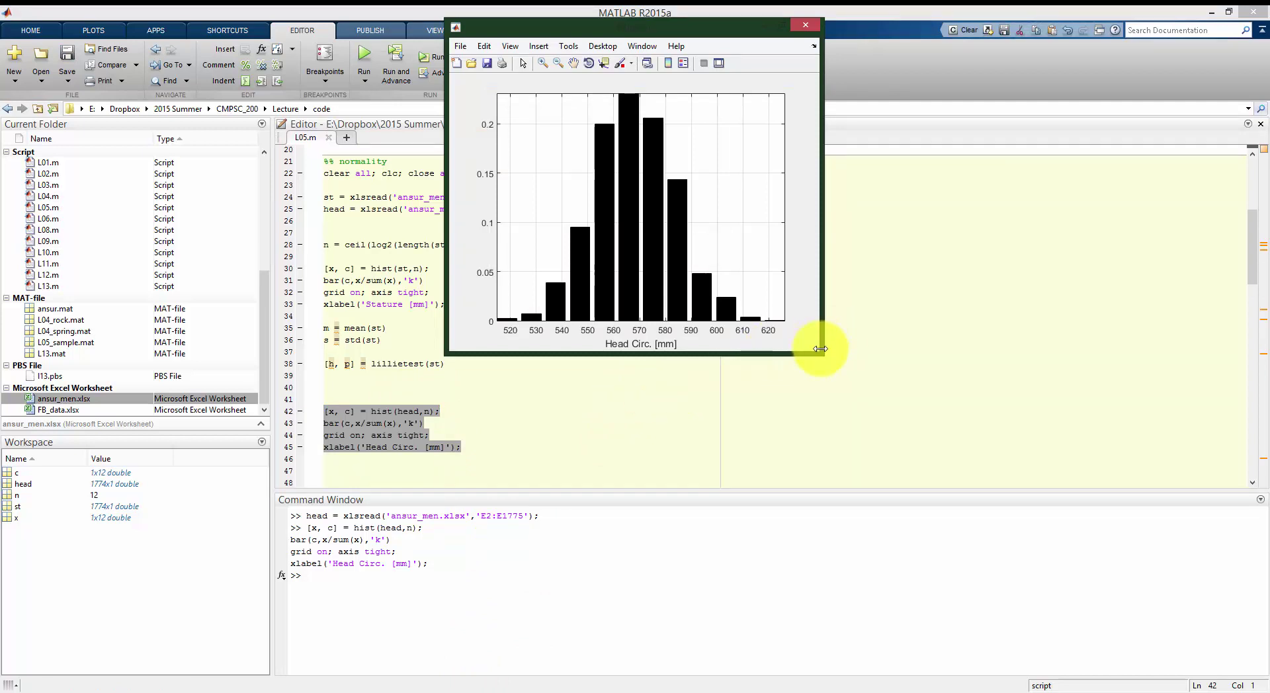
pyautogui.moveTo(820, 353); pyautogui.dragTo(917, 437)
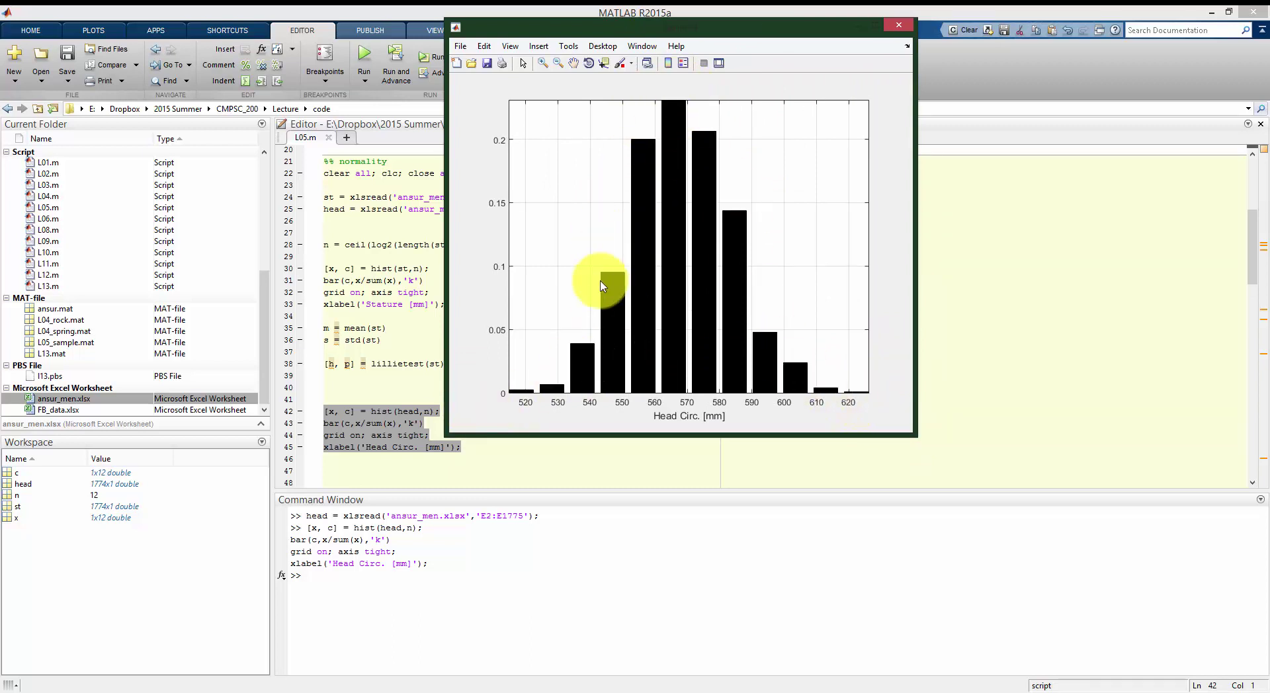
pyautogui.click(398, 443)
pyautogui.click(387, 219)
pyautogui.write('[h, p] lillietest')
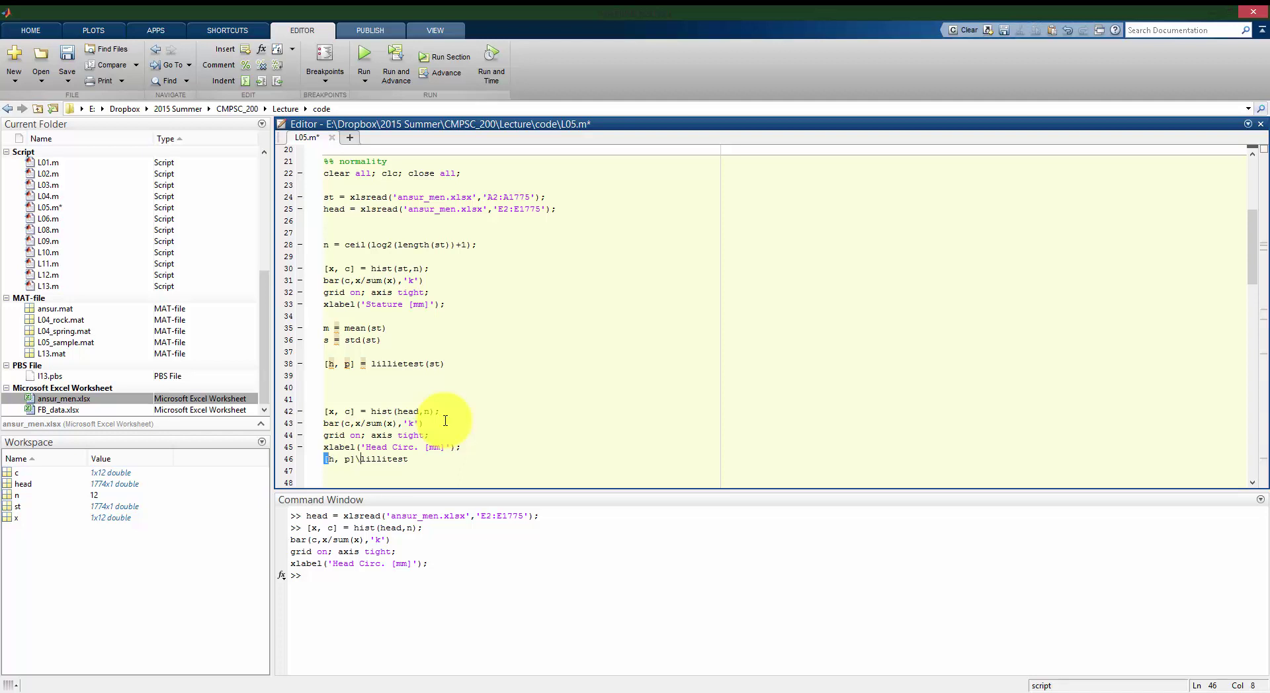
# Complete and run [h, p] = lillietest(head), giving h = 1 and p = 0.0181.
pyautogui.write('=')
pyautogui.tripleClick(454, 458)
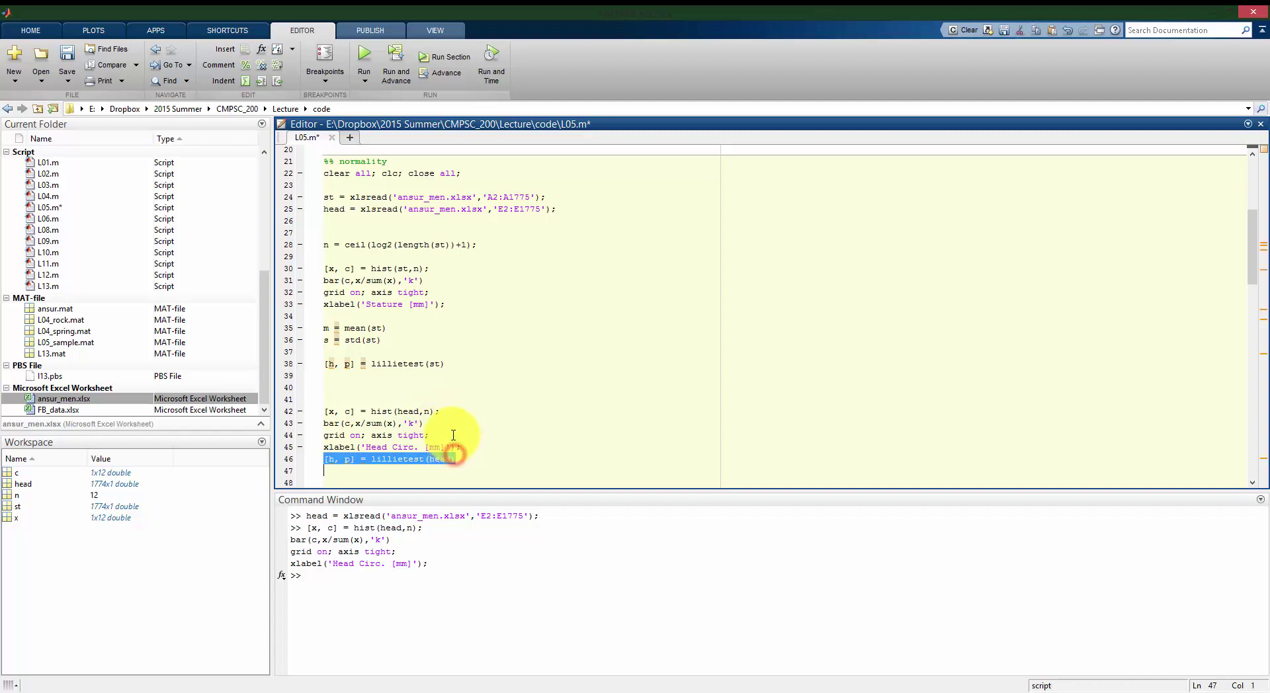
pyautogui.press('F9')
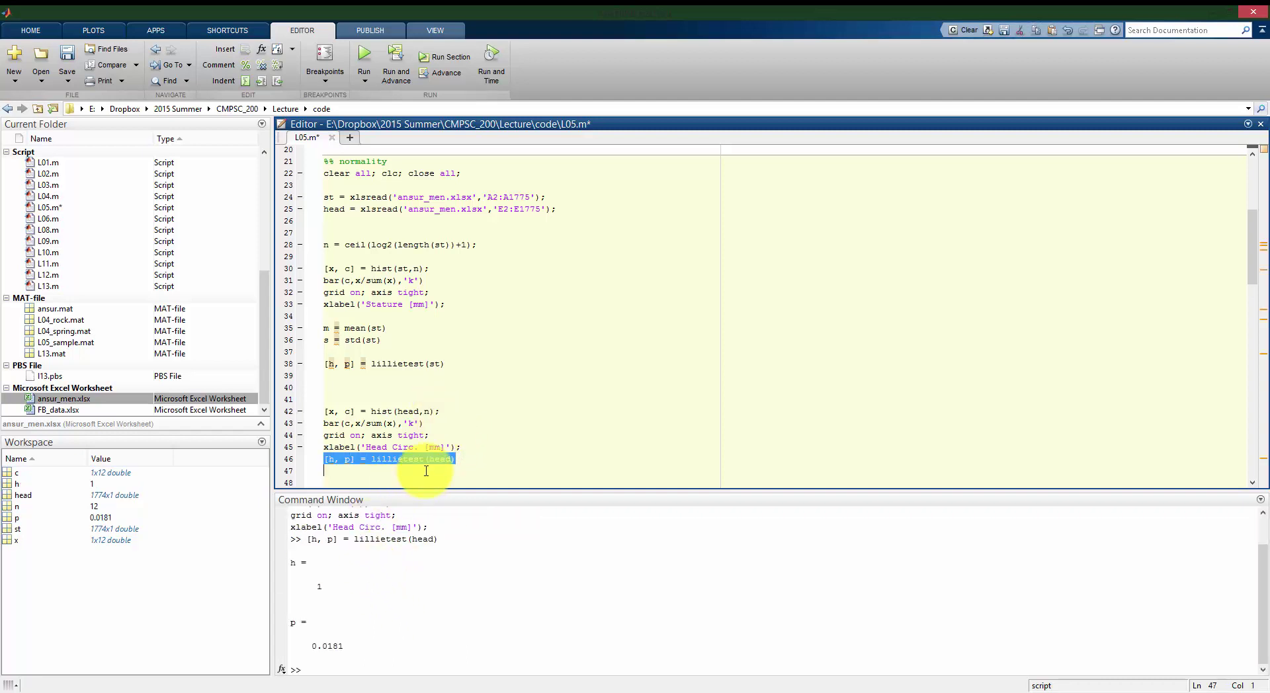
pyautogui.tripleClick(461, 459)
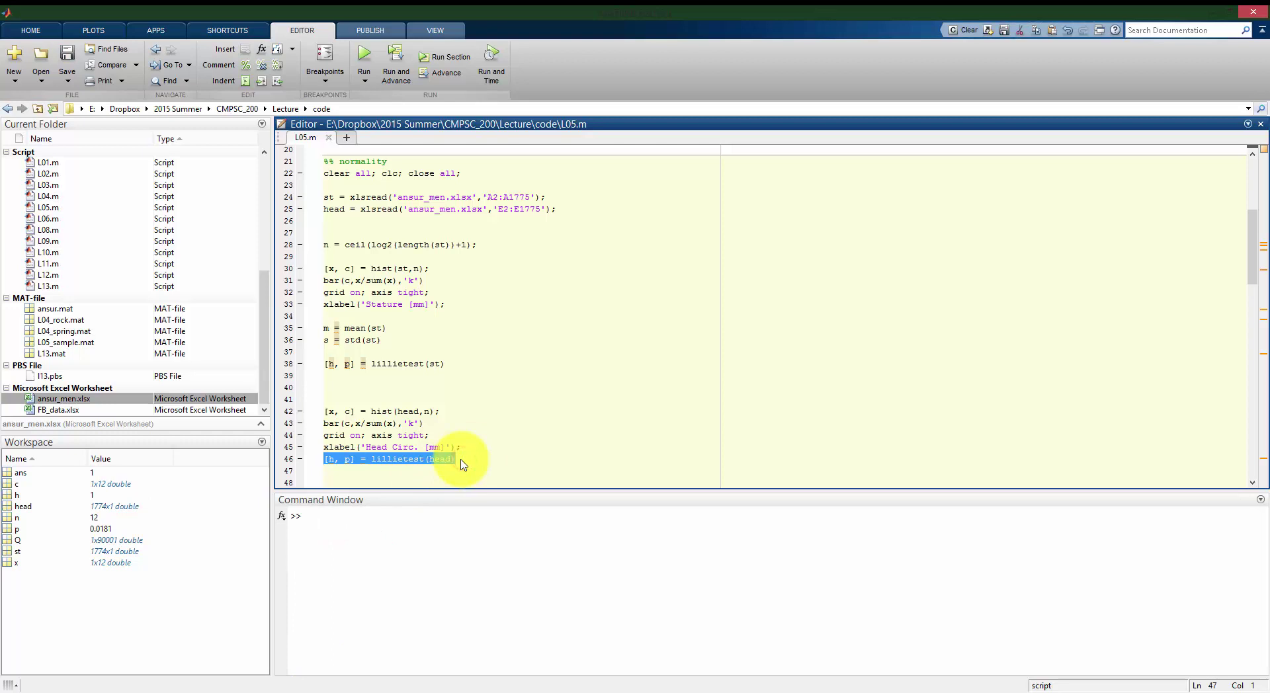
pyautogui.press('F9')
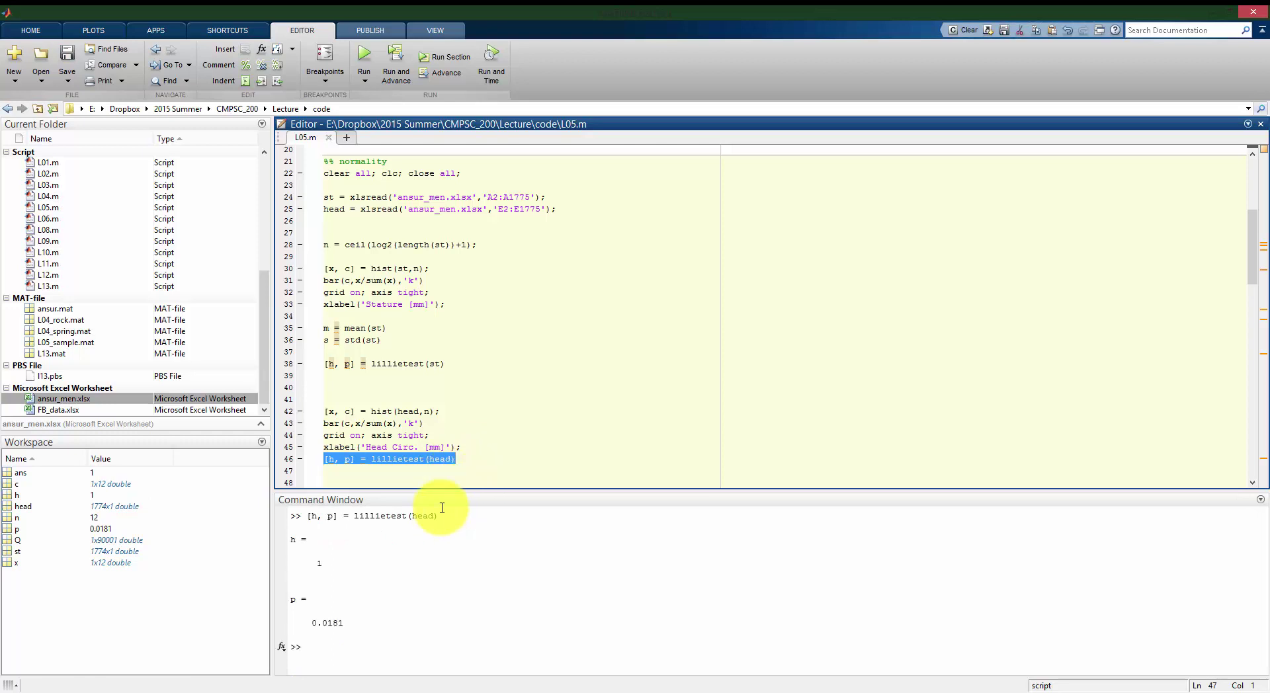
pyautogui.hotkey('alt', 'Tab')
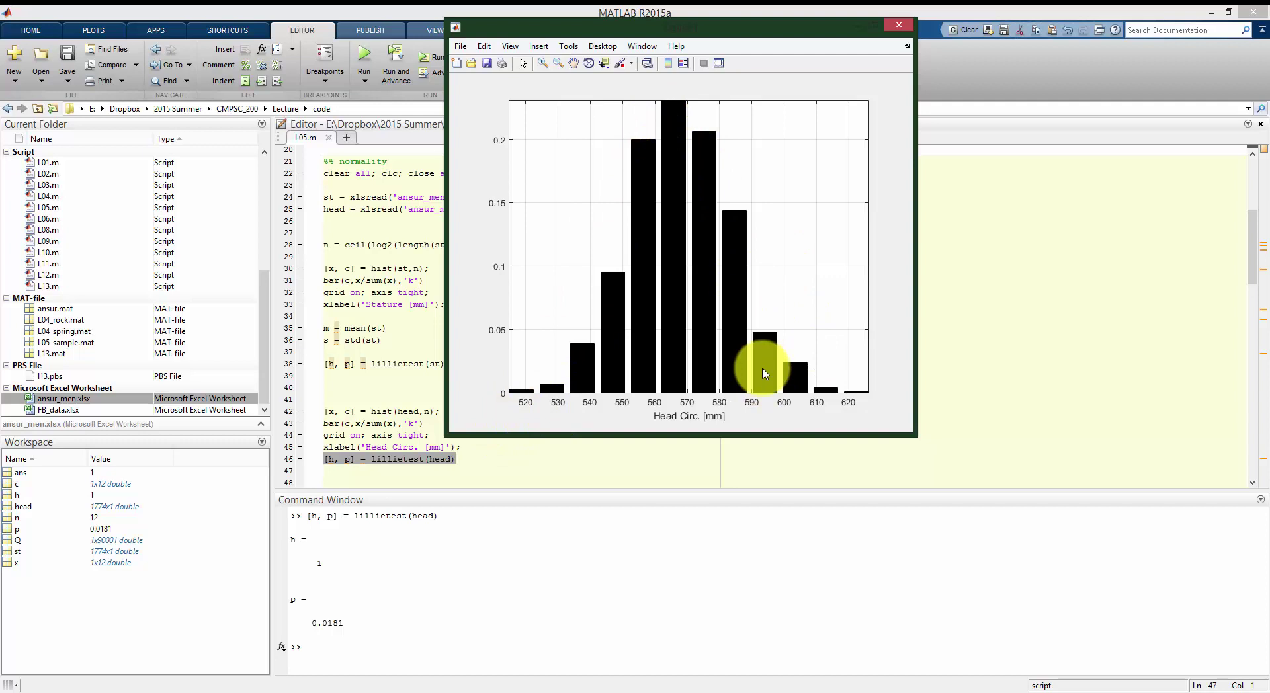
# Return to the empty line below the data reads, then bring ansur_men.xlsx up in Excel.
pyautogui.click(455, 459)
pyautogui.click(382, 228)
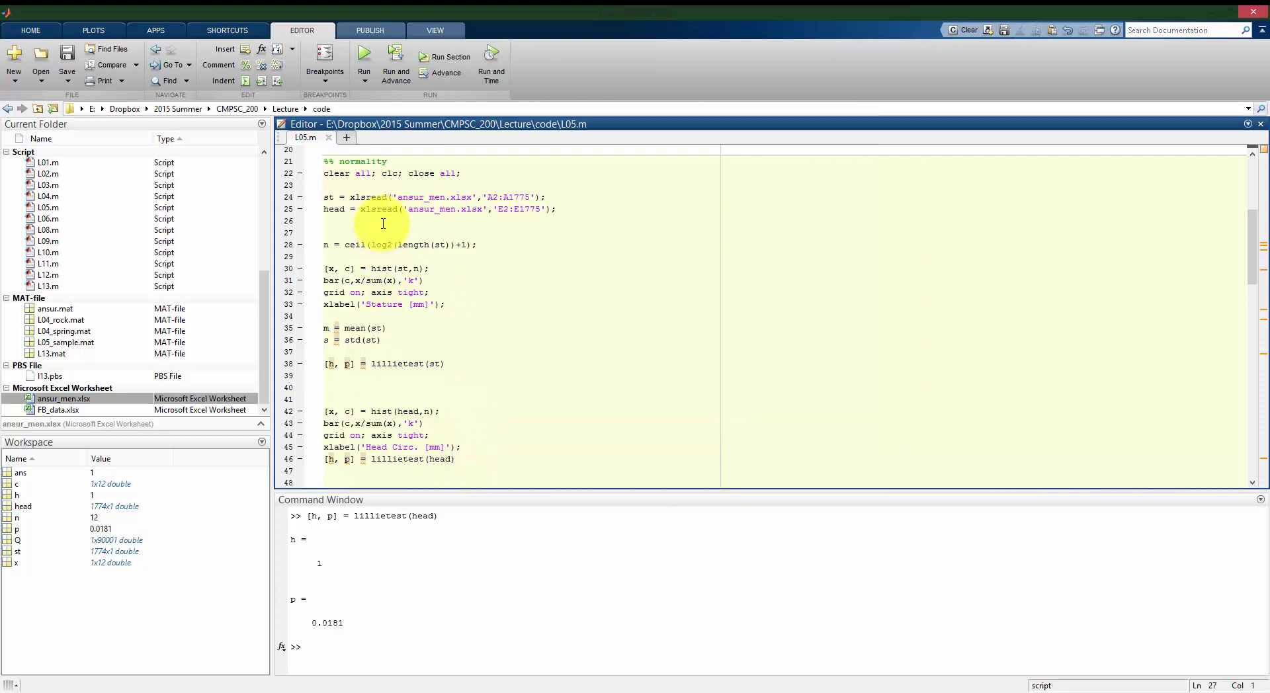
pyautogui.click(730, 668)
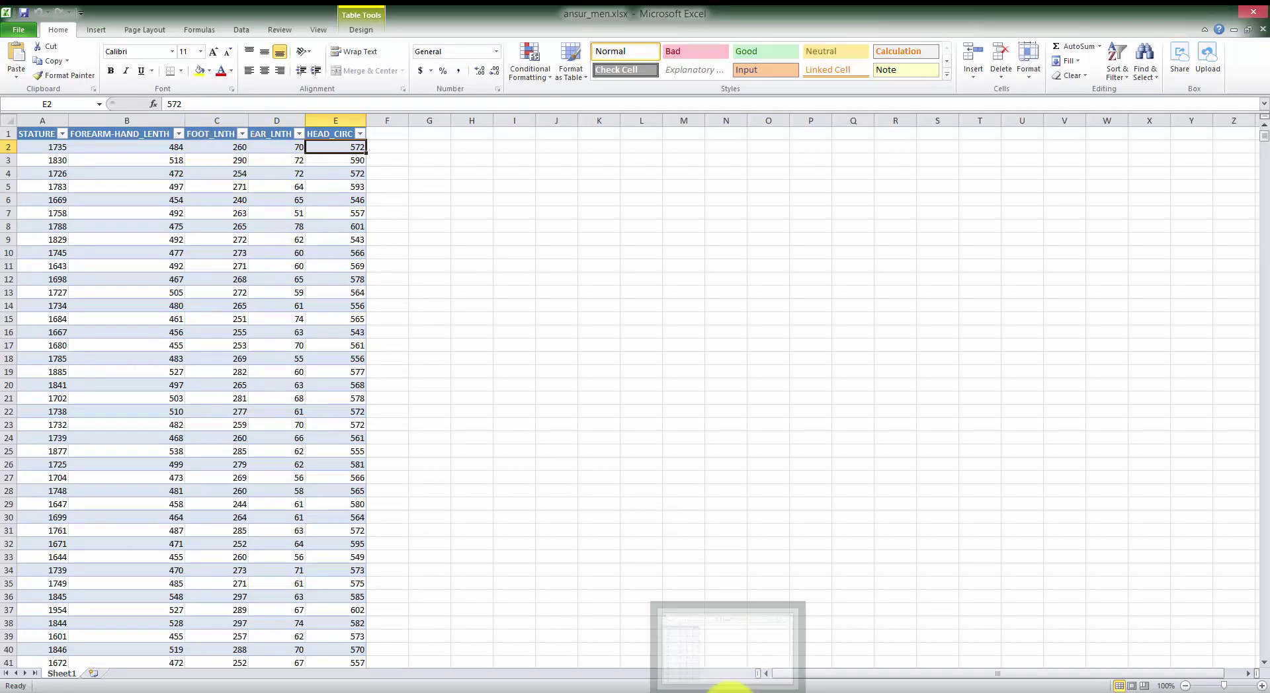
# Add foot = xlsread(... 'C2:C1775') on line 26 and run it.
pyautogui.click(731, 688)
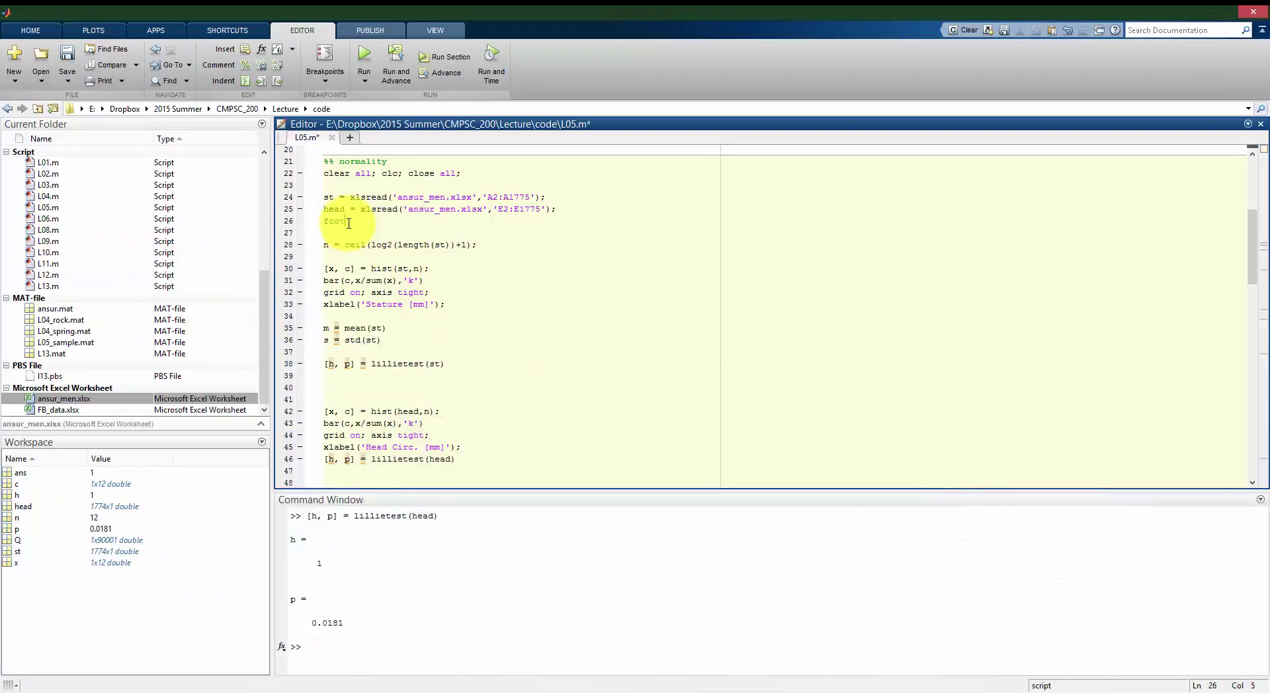
pyautogui.click(563, 211)
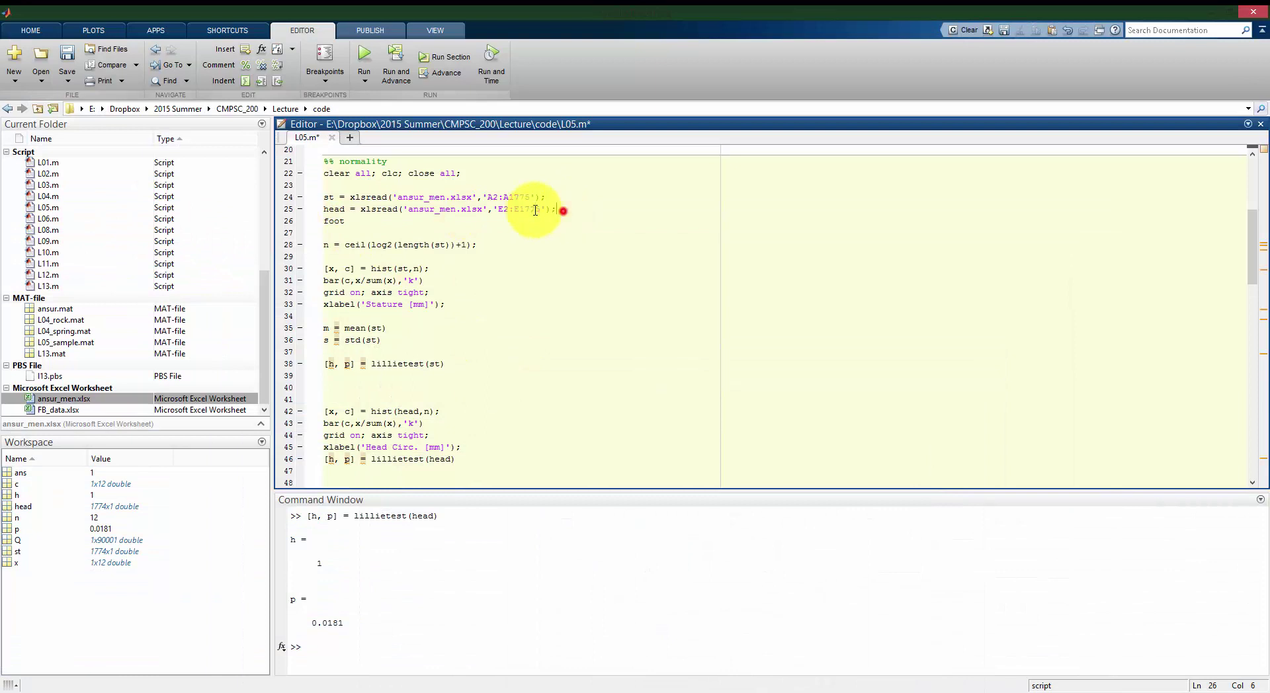
pyautogui.moveTo(536, 210); pyautogui.dragTo(351, 209)
pyautogui.click(374, 222)
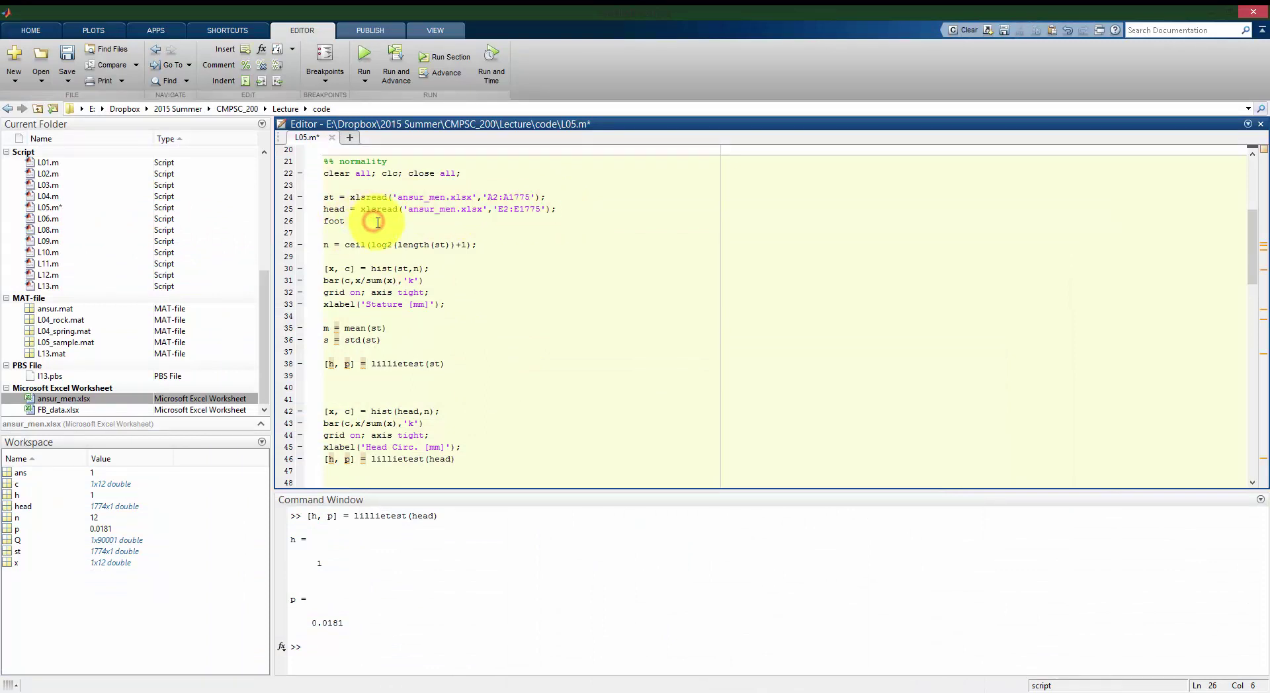
pyautogui.write("=xlsread('ansur_men.xlsx','E2:E1775');")
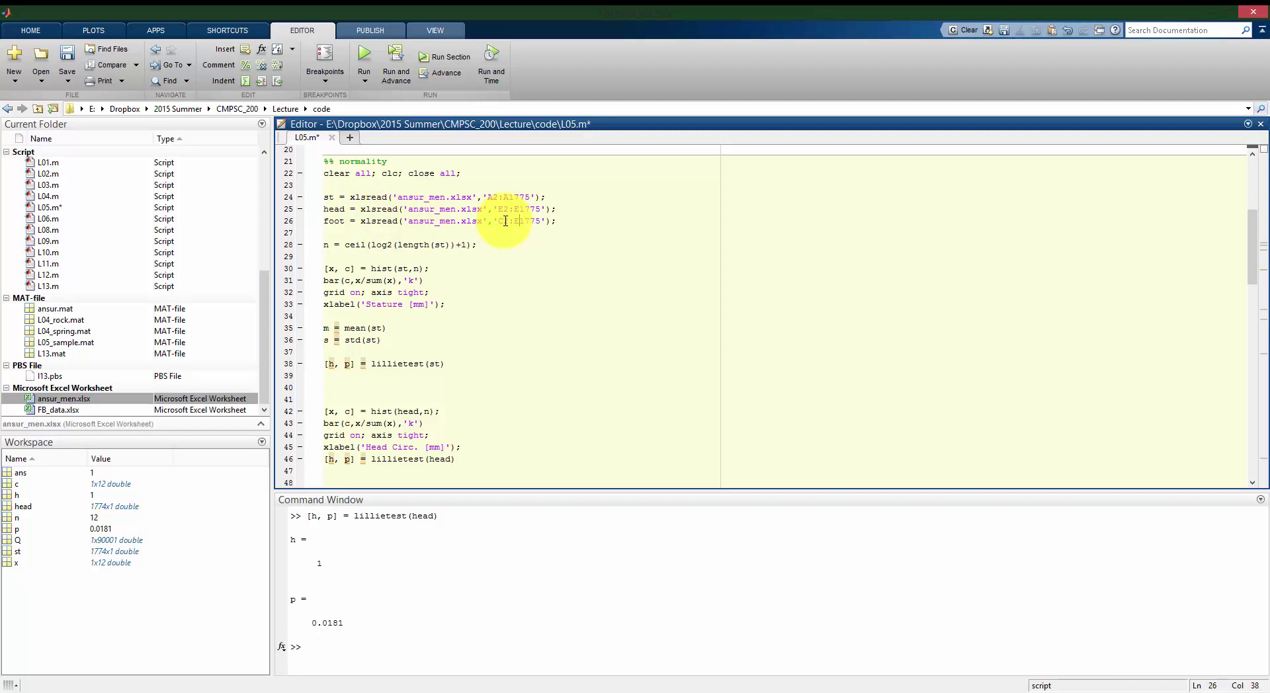
pyautogui.tripleClick(505, 221)
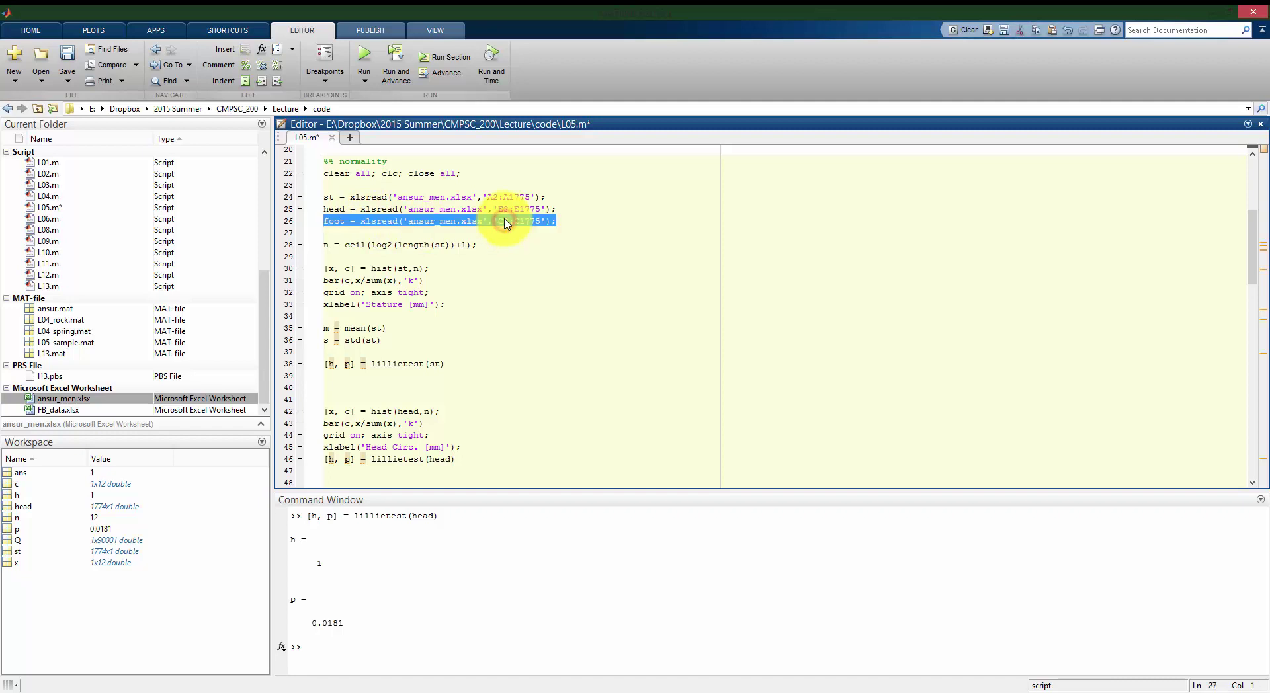
pyautogui.press('F9')
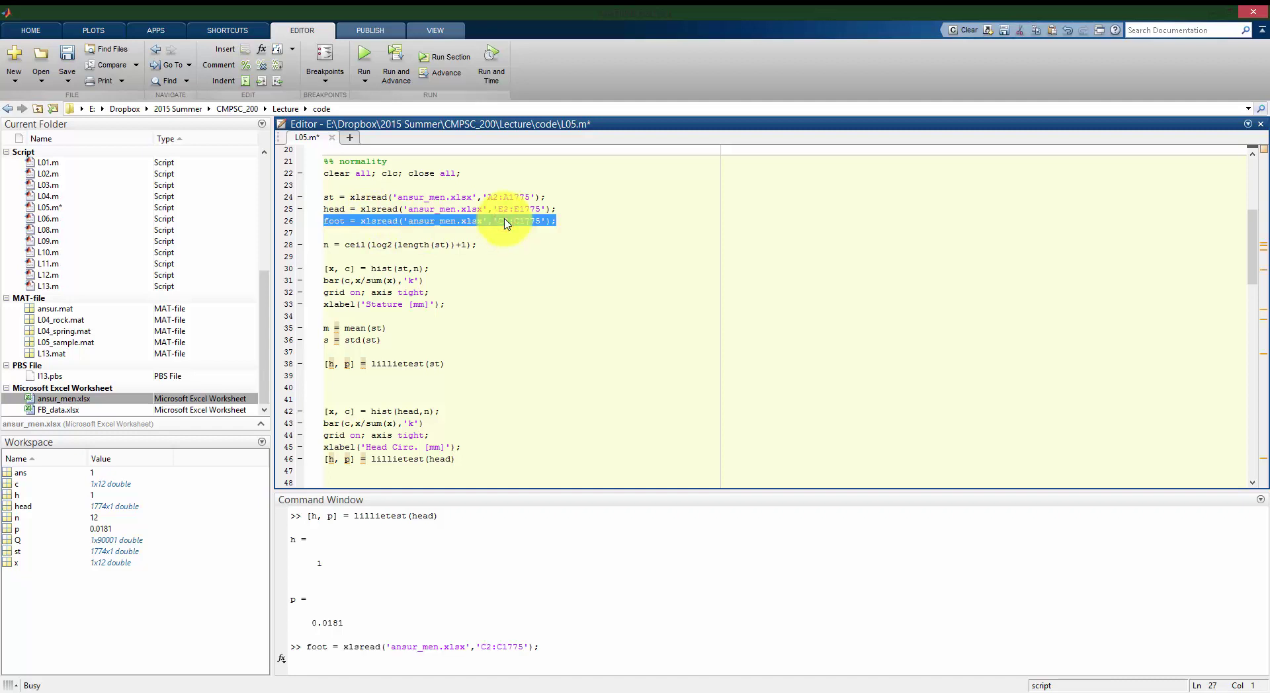
# Copy the head block as a foot histogram labelled 'Foot Length [mm]' and plot it.
pyautogui.scroll(-3, 519, 240)
pyautogui.moveTo(473, 349); pyautogui.dragTo(309, 306)
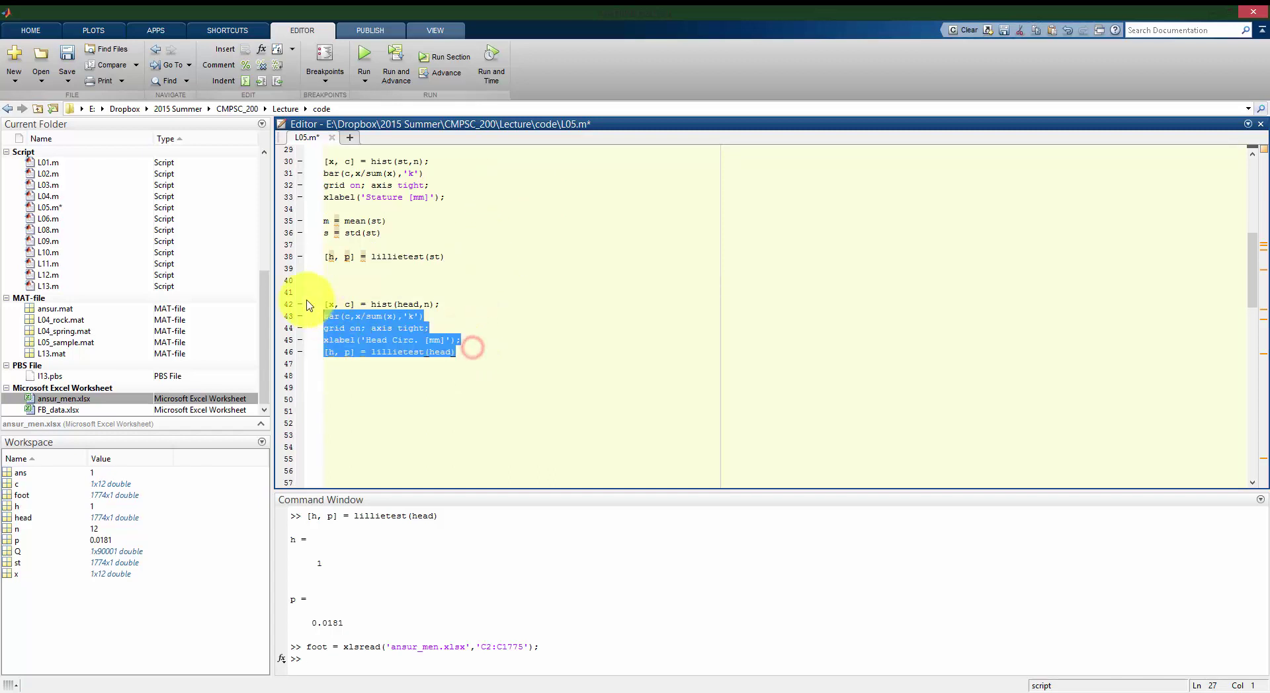
pyautogui.hotkey('ctrl', 'c')
pyautogui.click(383, 388)
pyautogui.hotkey('ctrl', 'v')
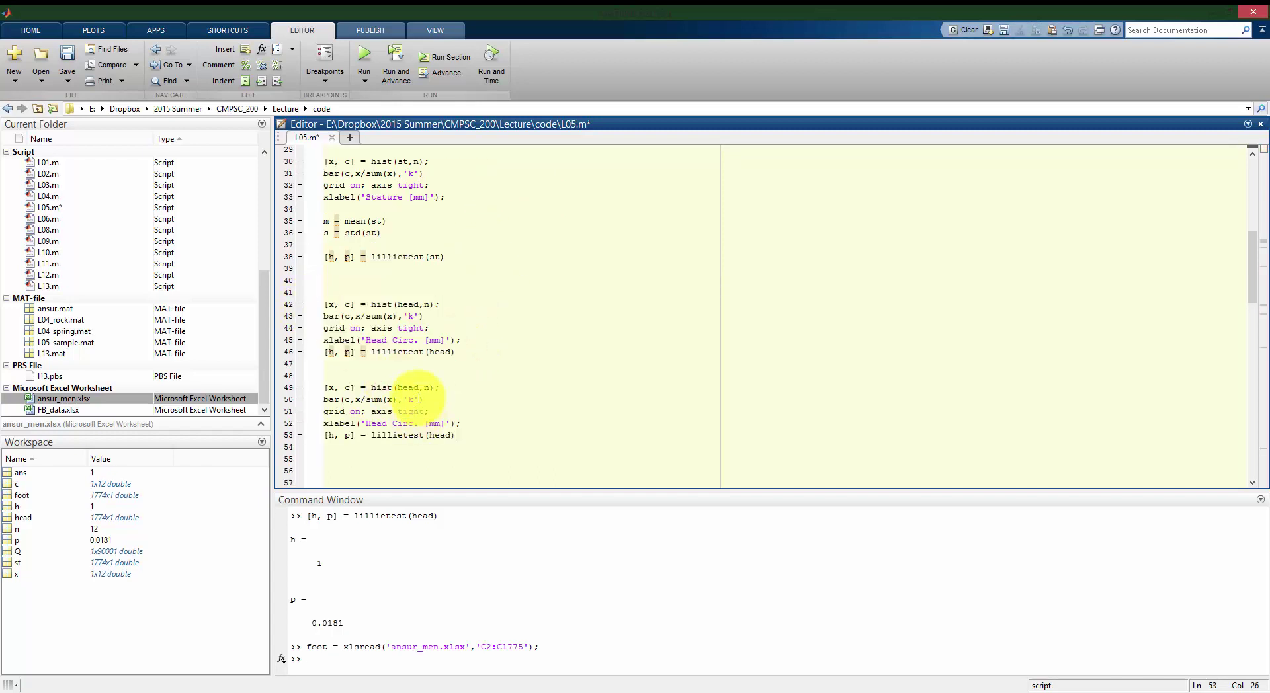
pyautogui.doubleClick(409, 388)
pyautogui.write('foot')
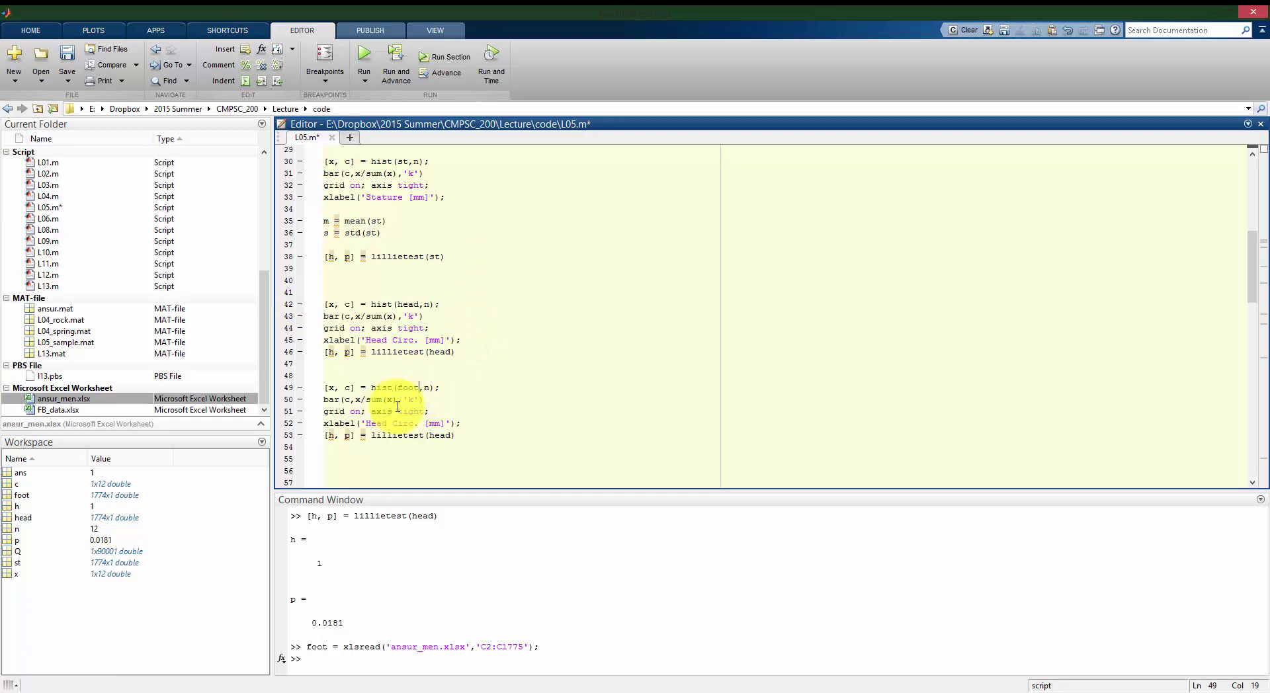
pyautogui.click(461, 423)
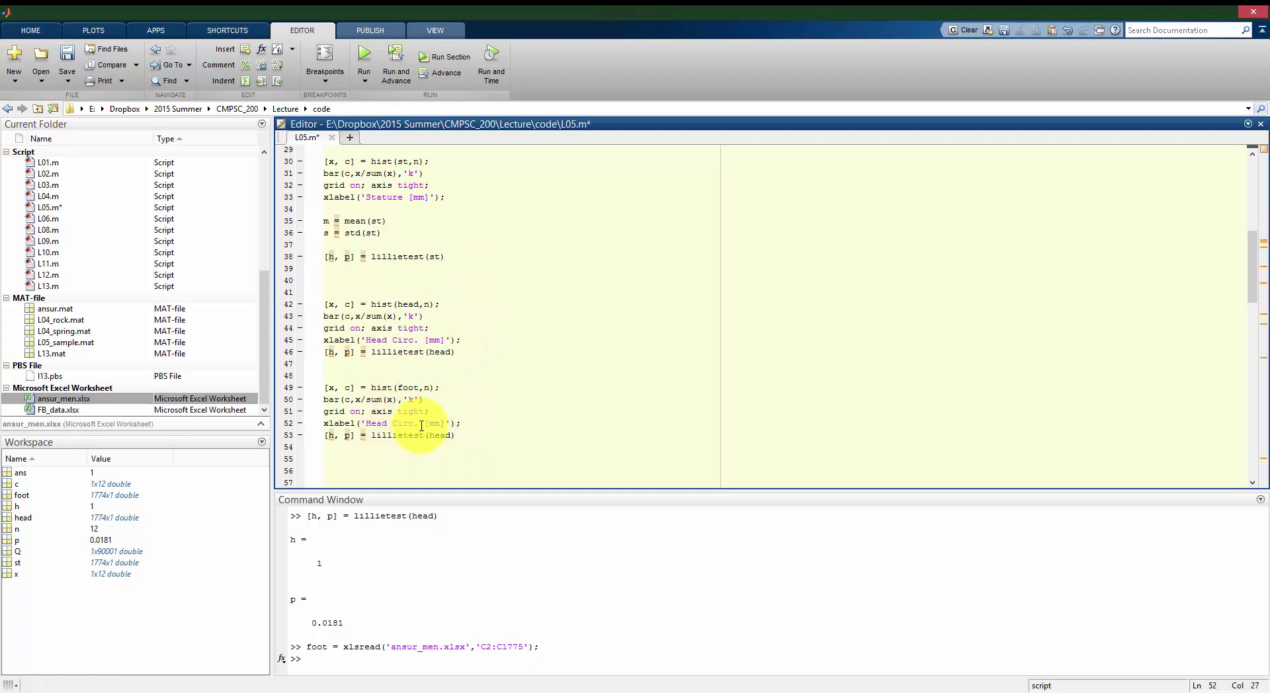
pyautogui.moveTo(418, 423); pyautogui.dragTo(369, 423)
pyautogui.press('BackSpace')
pyautogui.press('BackSpace')
pyautogui.write('Foot Lengt')
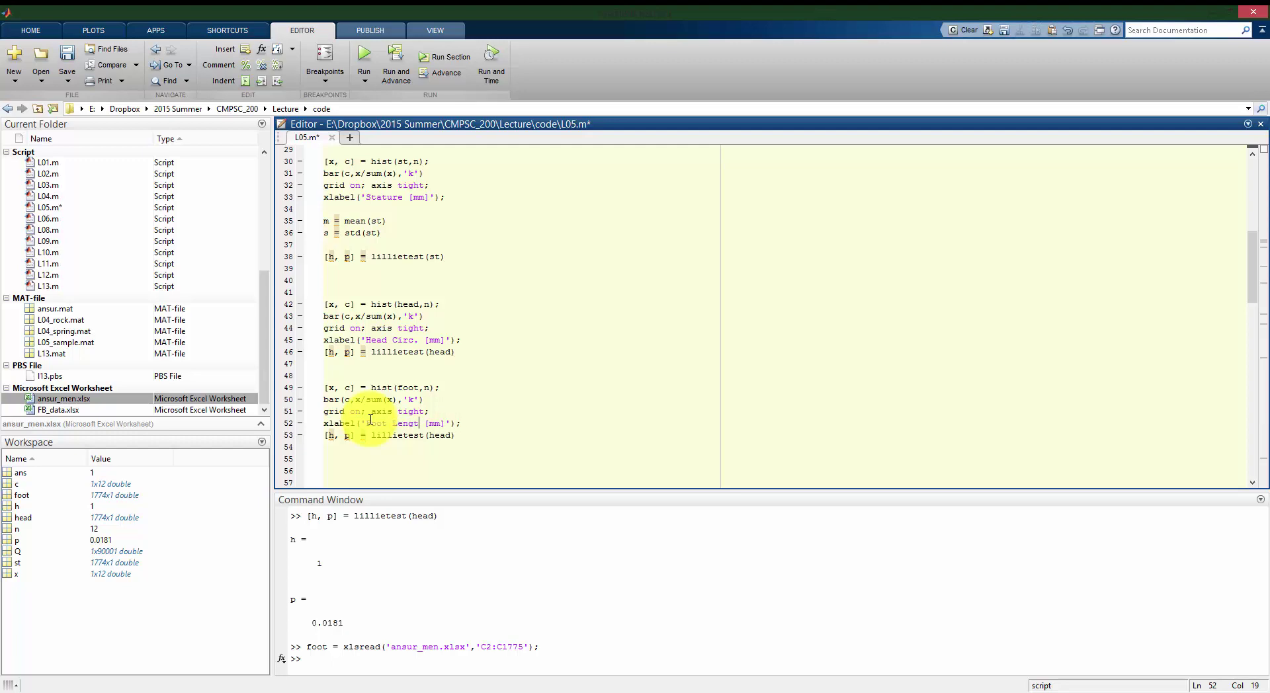
pyautogui.write('h')
pyautogui.moveTo(466, 424); pyautogui.dragTo(319, 387)
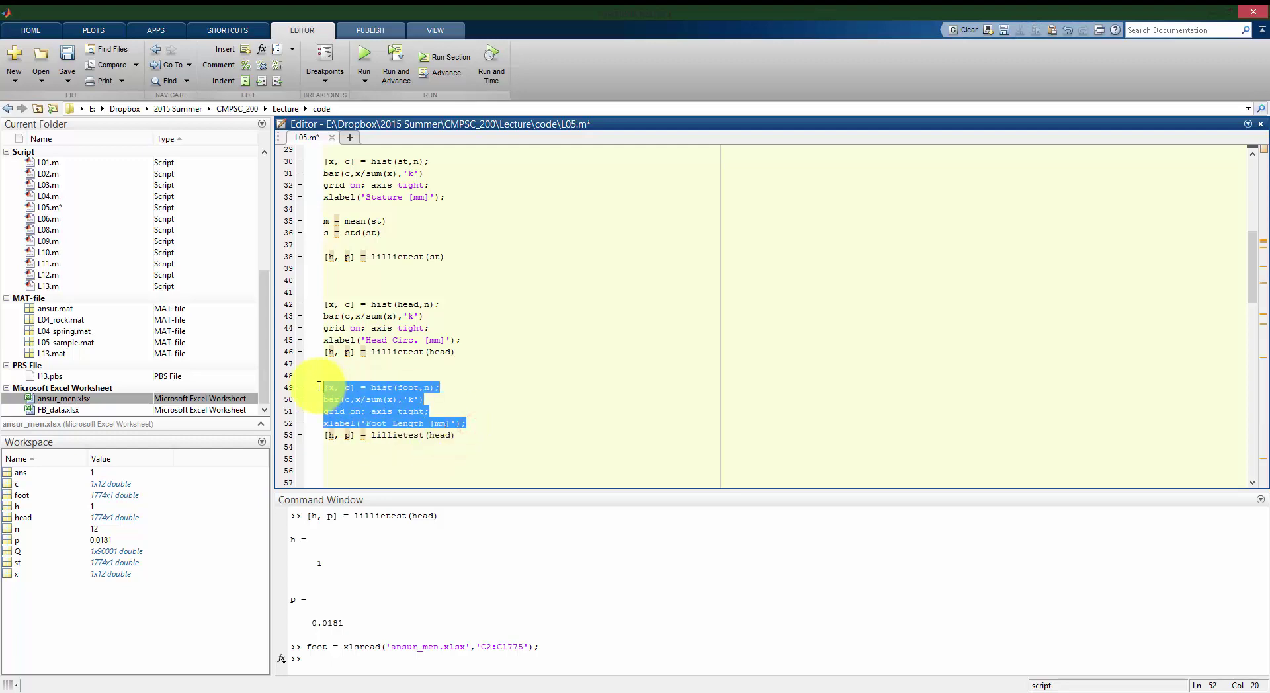
pyautogui.press('F9')
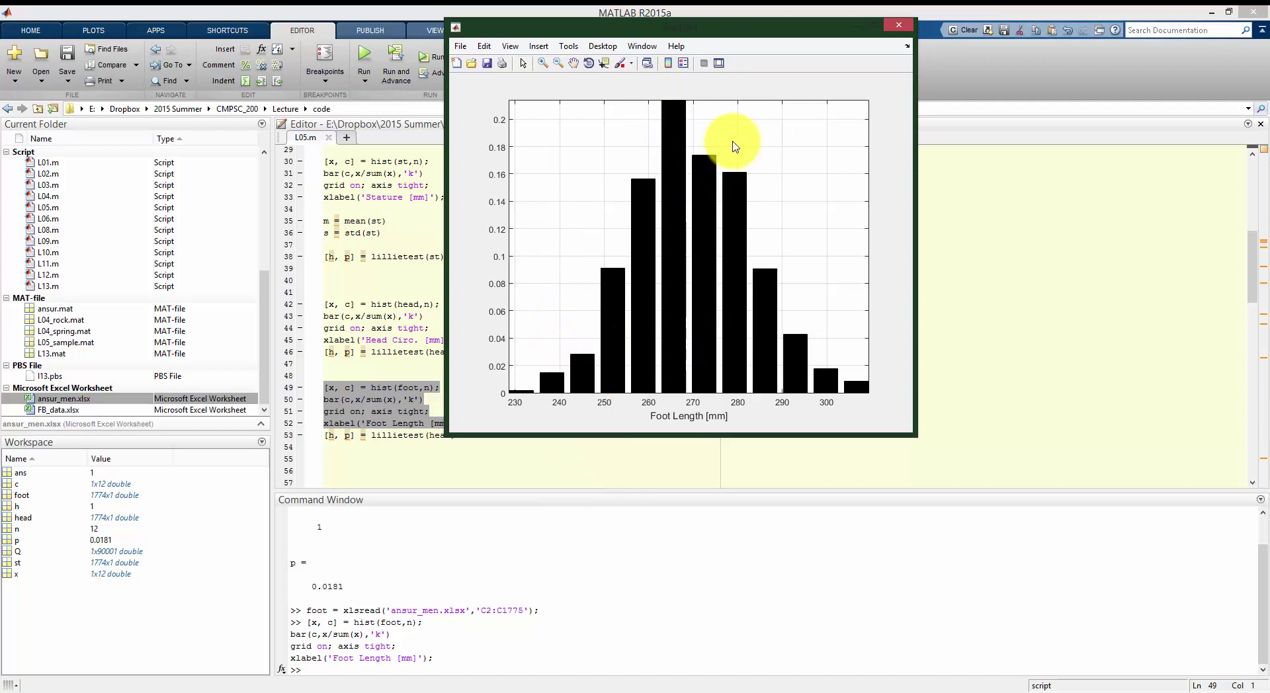
# Run lillietest(foot), giving h = 1 and p = 0.001, and save the script.
pyautogui.click(406, 453)
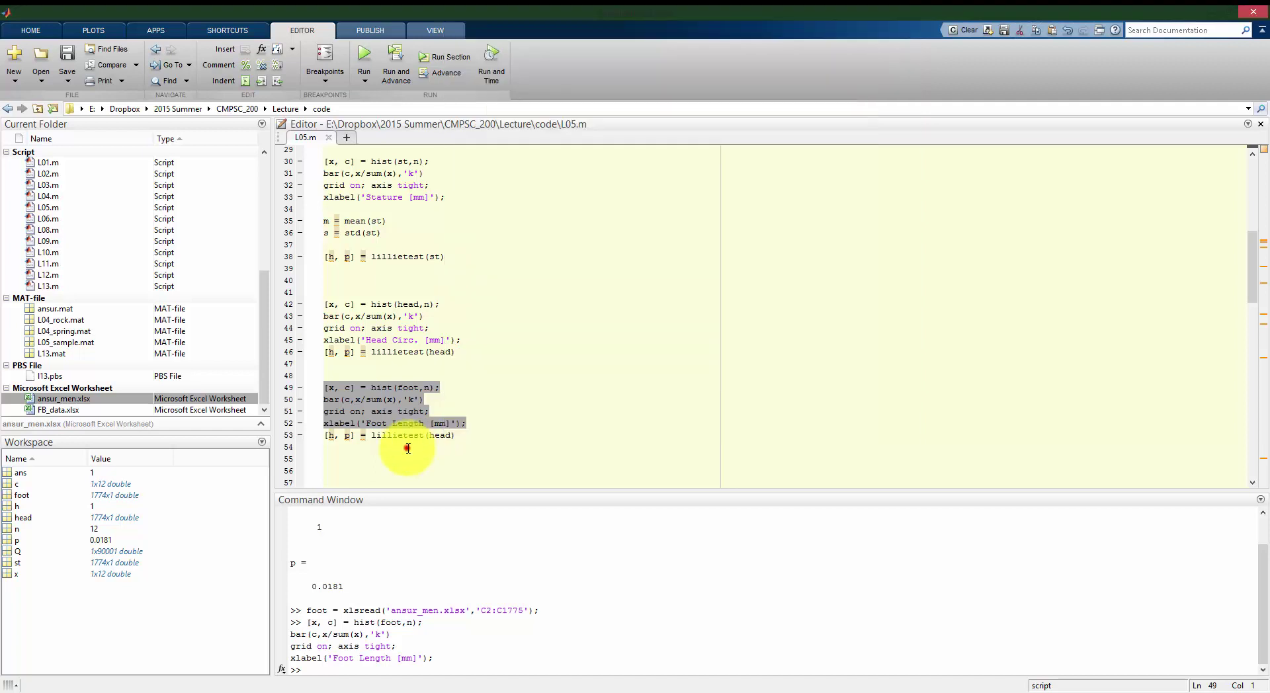
pyautogui.click(440, 434)
pyautogui.write('foot')
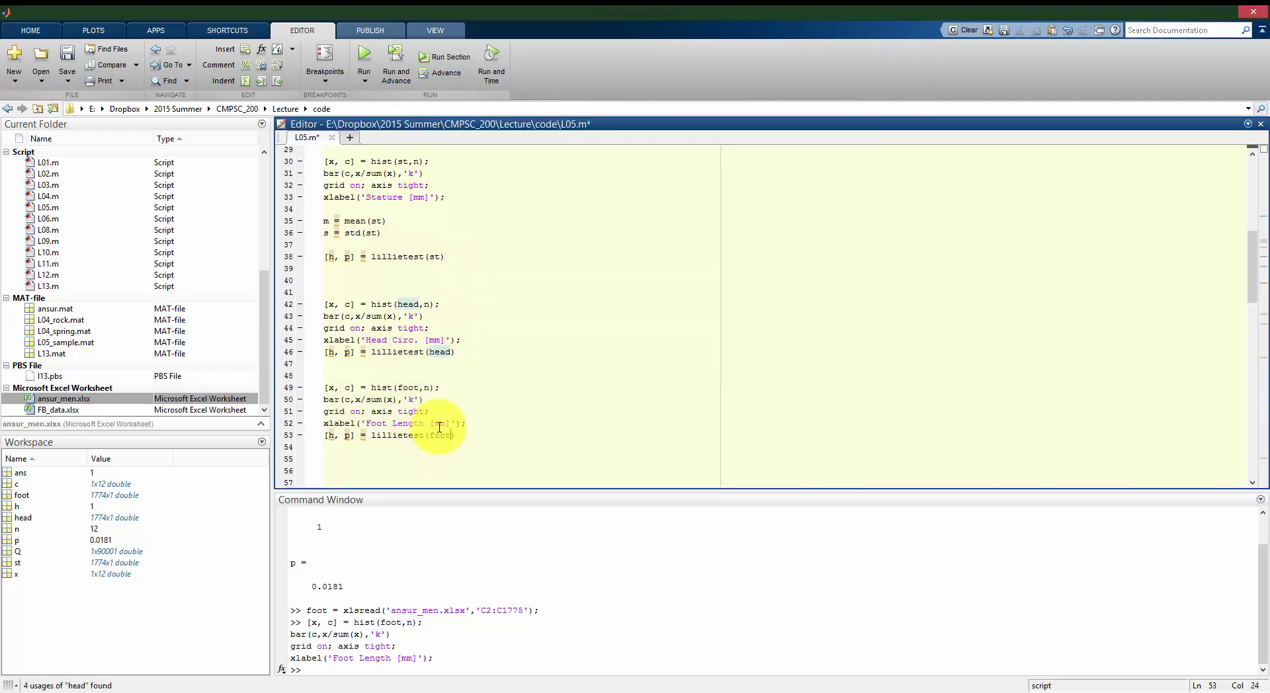
pyautogui.tripleClick(467, 436)
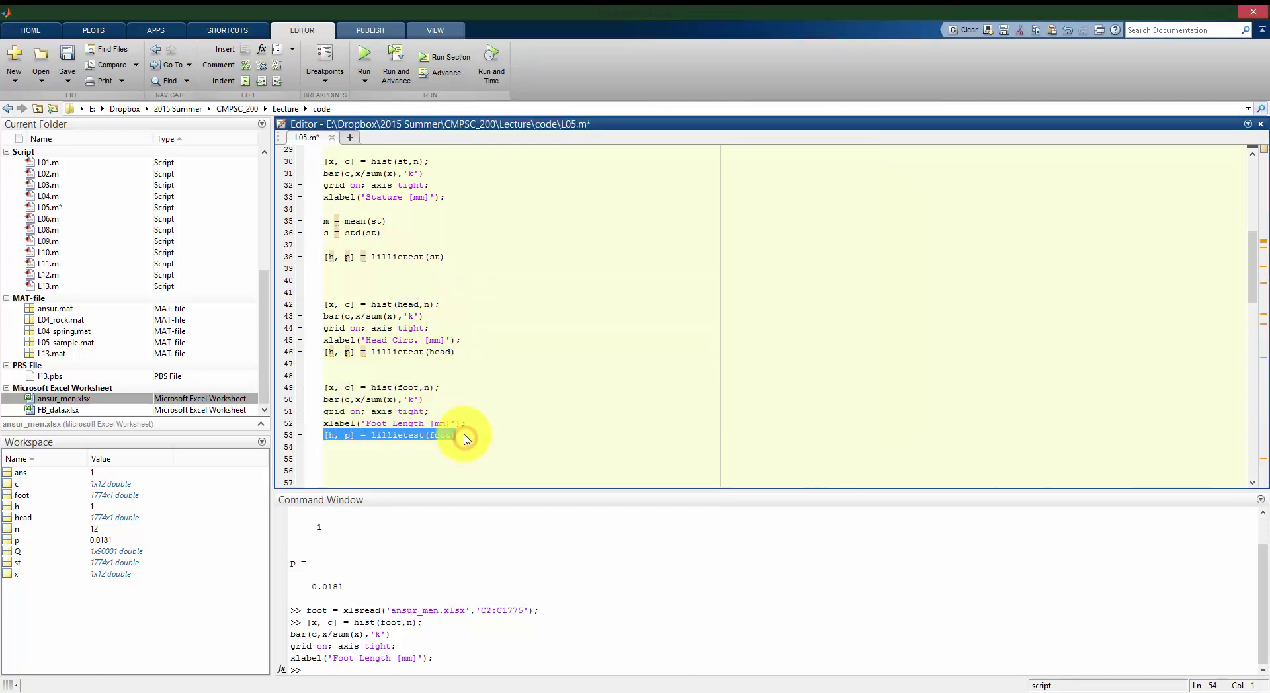
pyautogui.press('F9')
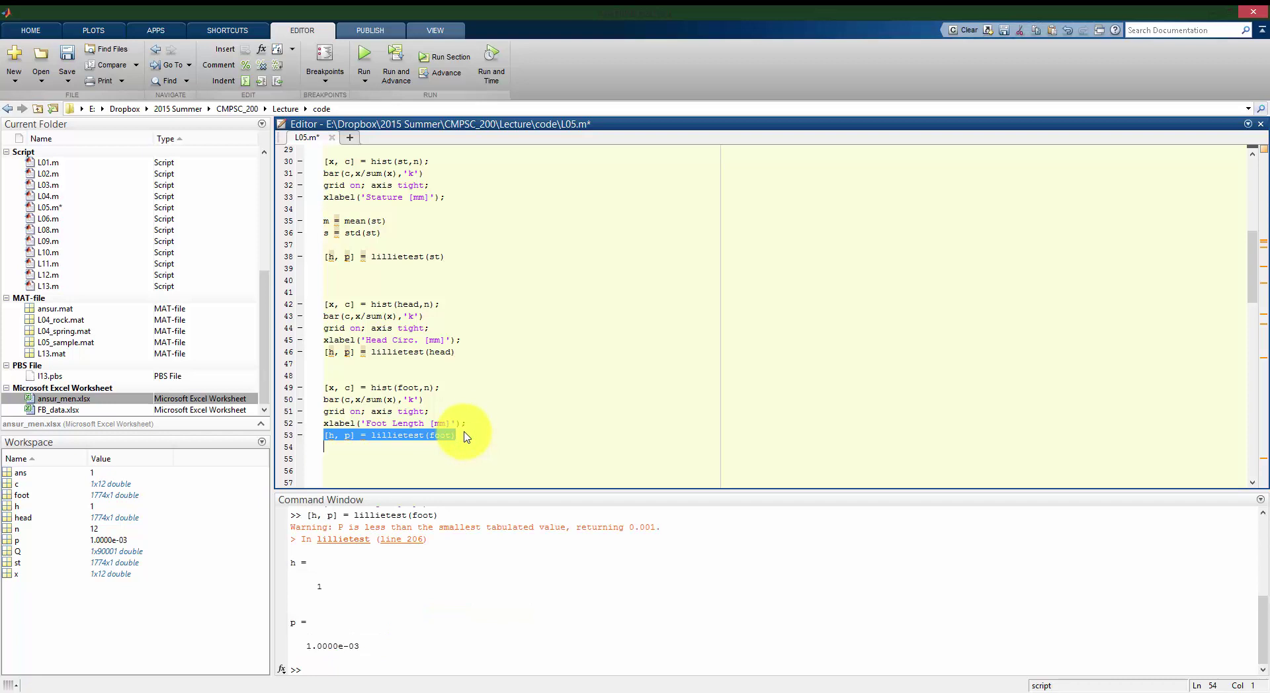
pyautogui.hotkey('ctrl', 's')
# Check the Foot Length histogram and rerun lillietest(st), which gives p = 0.1436.
pyautogui.click(539, 687)
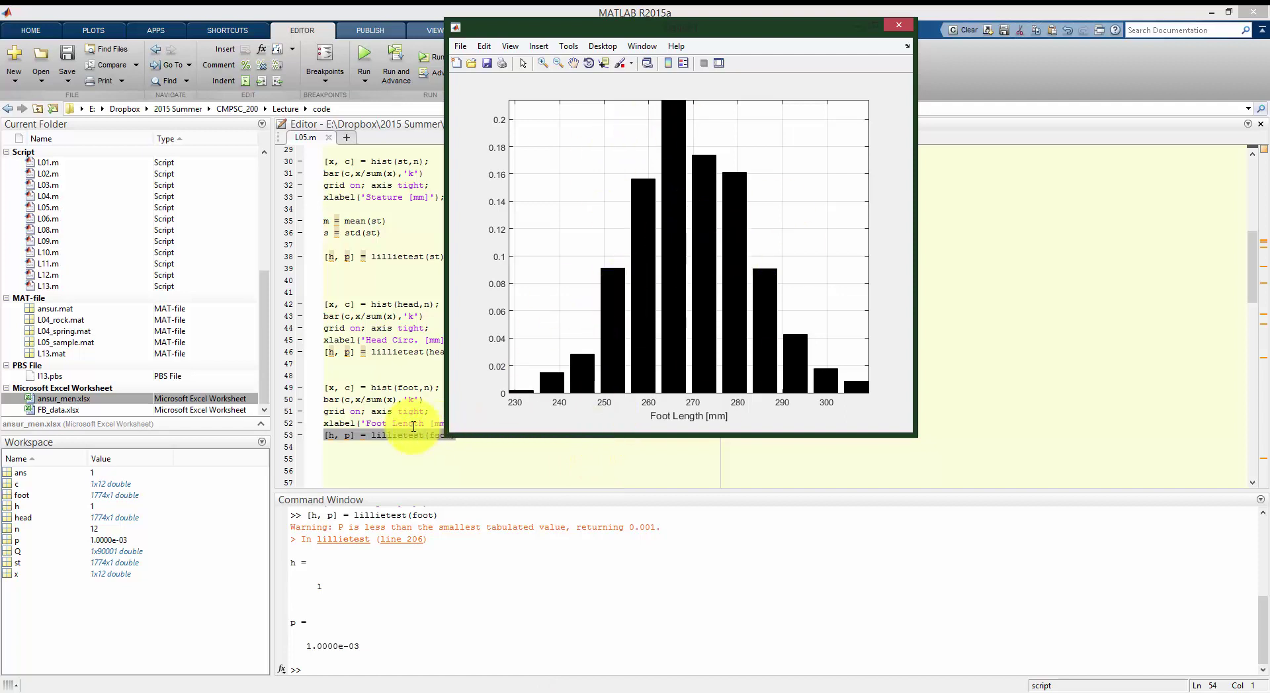
pyautogui.click(409, 371)
pyautogui.tripleClick(458, 257)
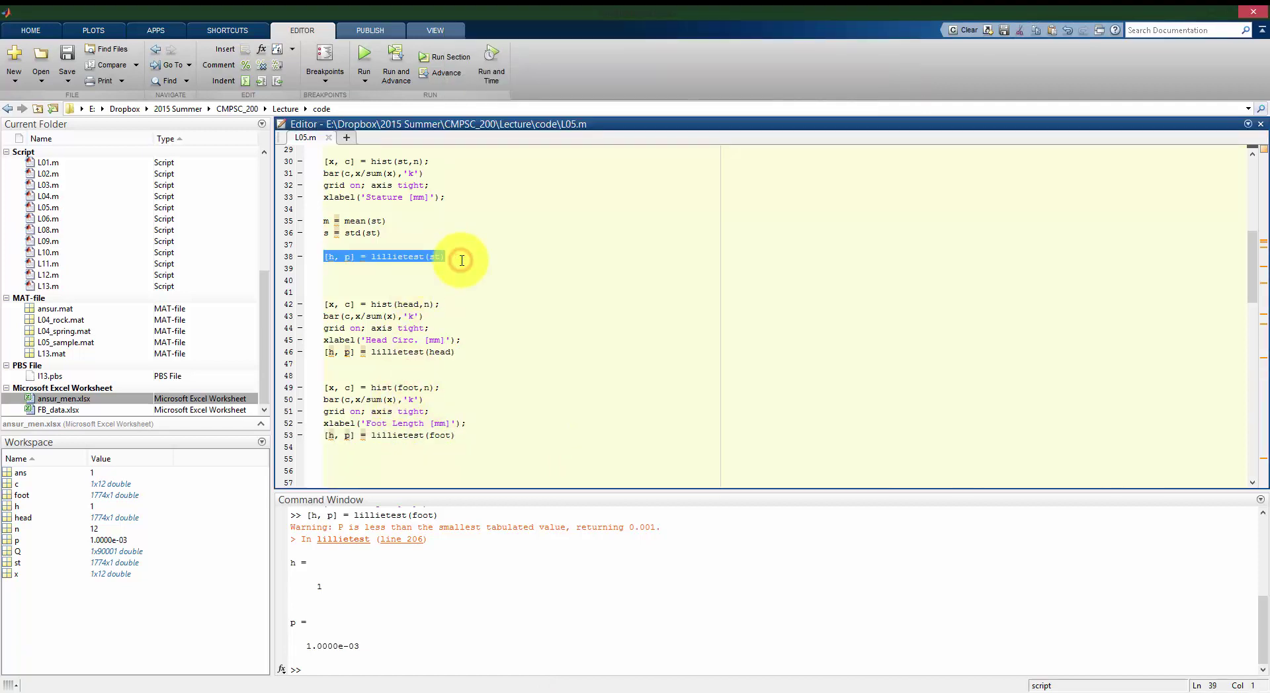
pyautogui.press('F9')
pyautogui.click(510, 433)
pyautogui.scroll(1, 505, 397)
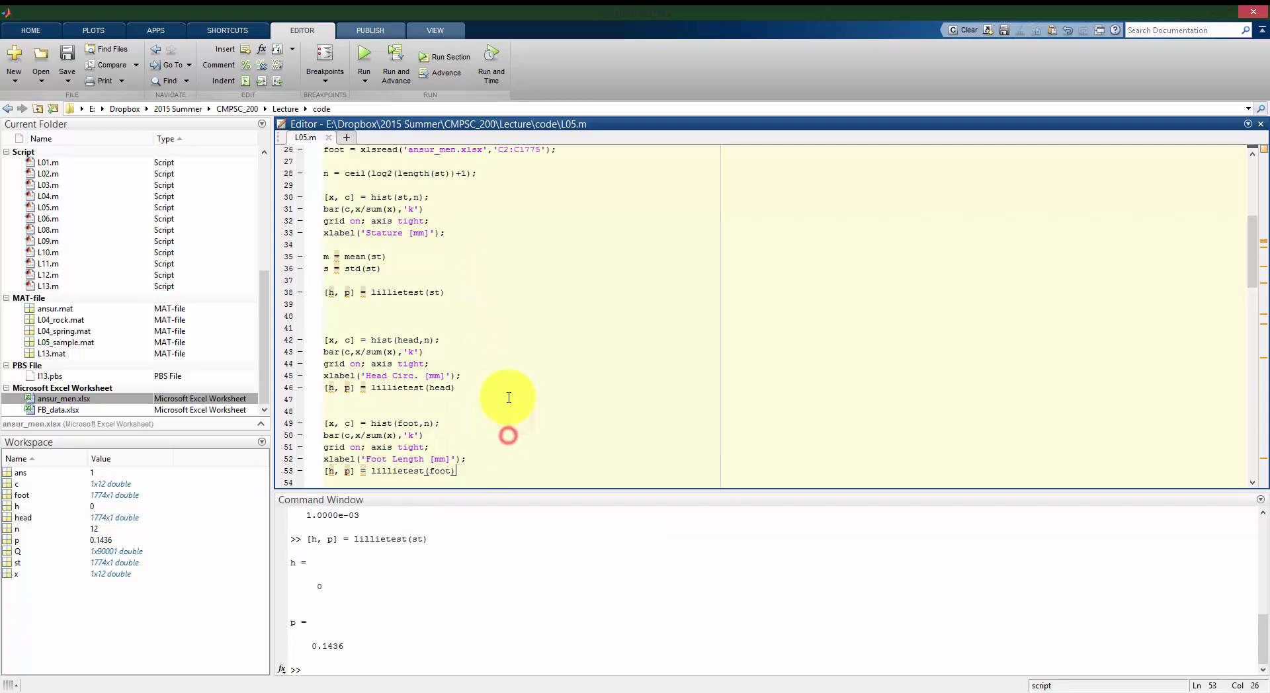
# Look up the FOREARM-HAND_LENTH column in ansur_men.xlsx, then return to L05.m.
pyautogui.scroll(4, 401, 304)
pyautogui.click(723, 688)
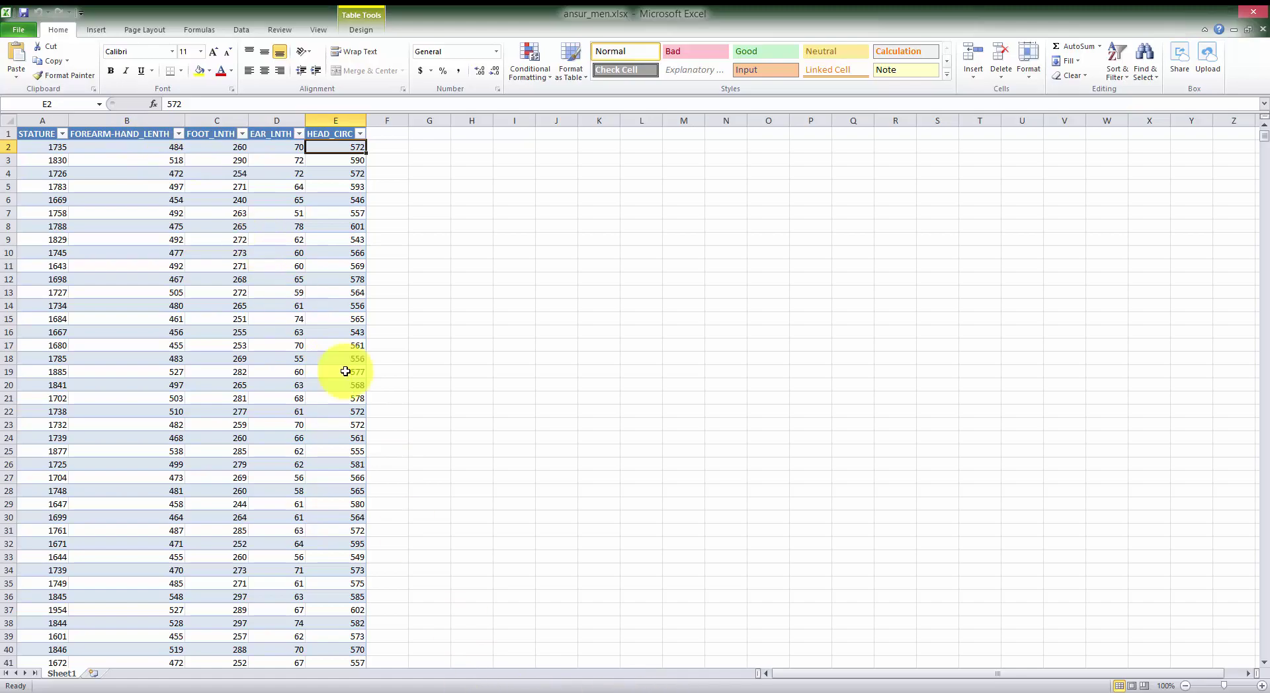
pyautogui.click(412, 688)
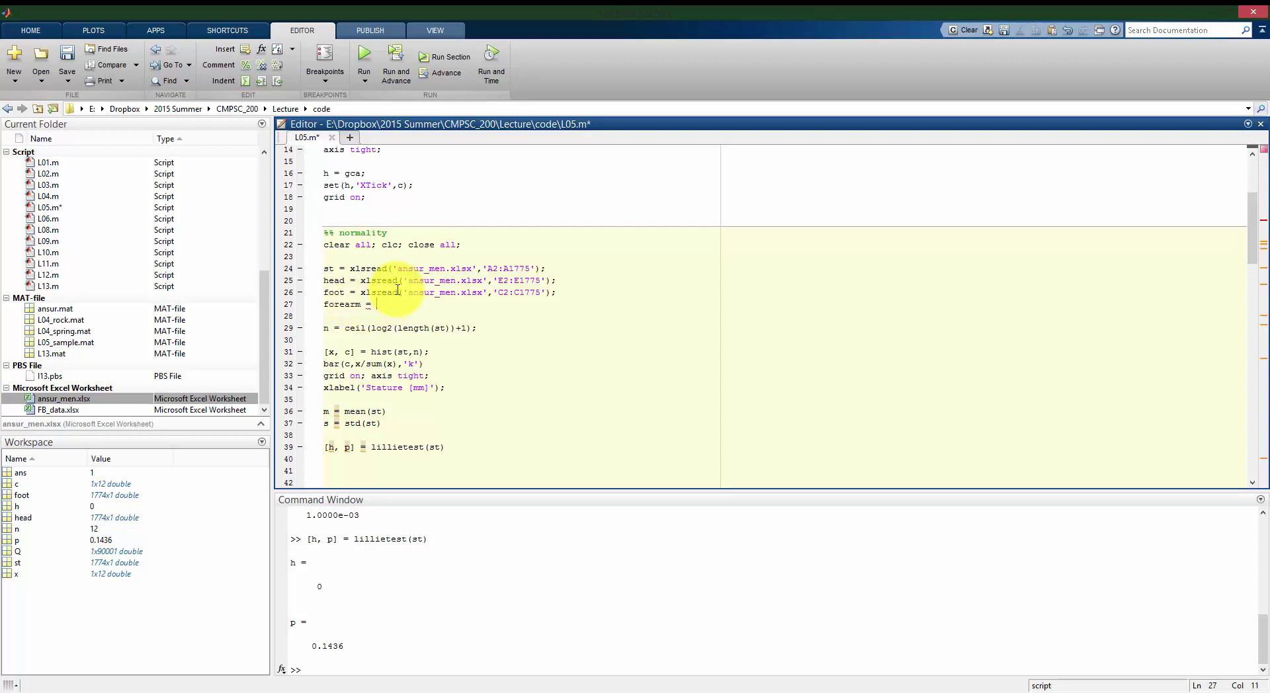
# Load forearm = xlsread(... 'B2:B1775') on line 27 and run it.
pyautogui.moveTo(351, 268); pyautogui.dragTo(544, 269)
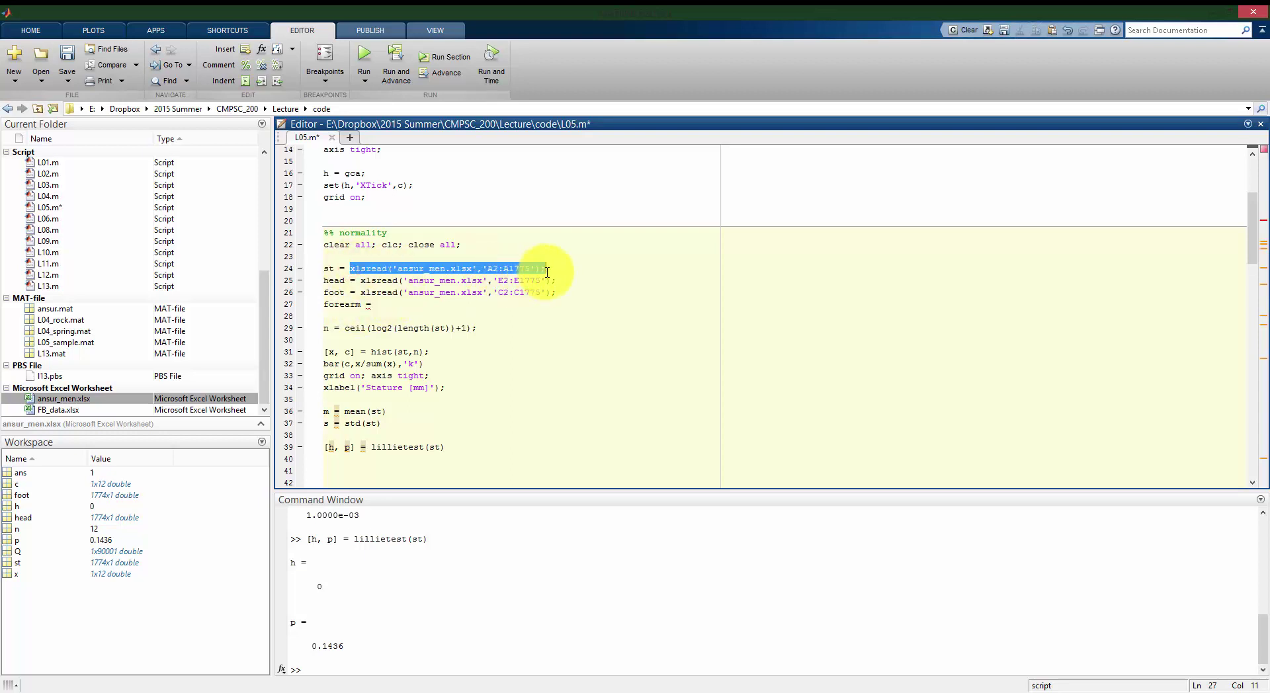
pyautogui.click(451, 306)
pyautogui.write("xlsread('ansur_men.xlsx','A2:A1775');")
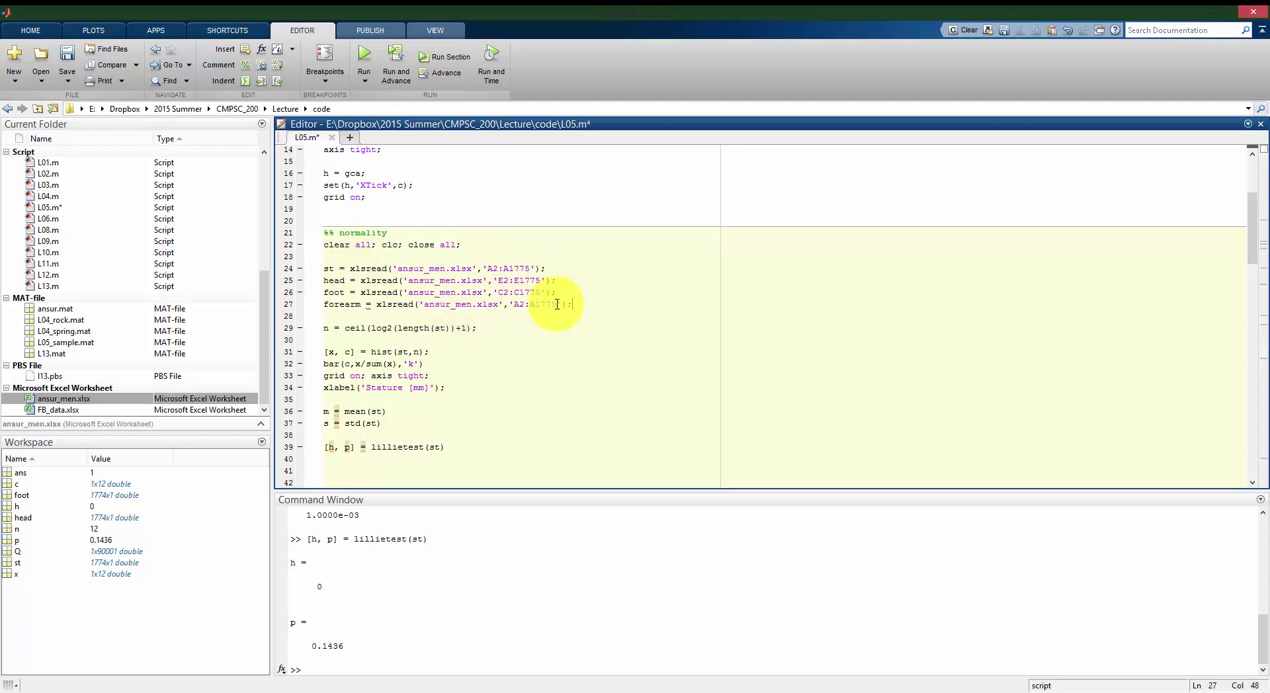
pyautogui.click(519, 305)
pyautogui.tripleClick(595, 308)
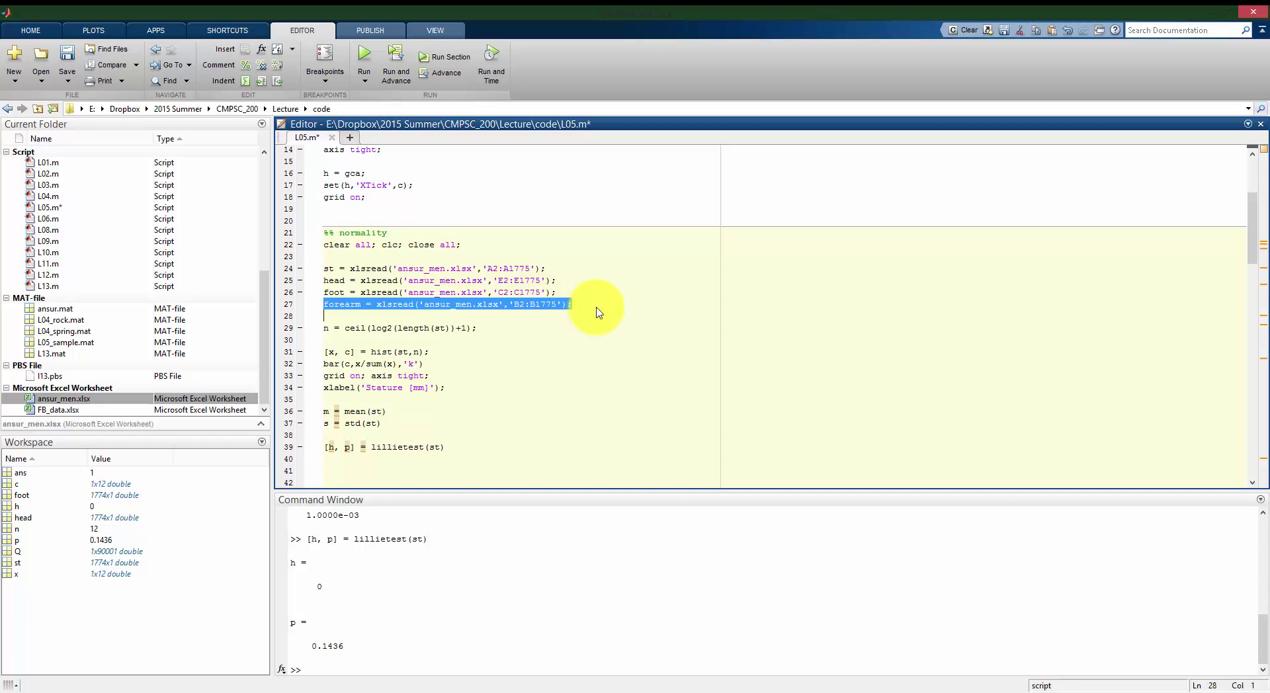
pyautogui.press('F9')
# Copy the foot block as a forearm histogram labelled 'Forearm Length [mm]', plot it, and save.
pyautogui.scroll(-4, 529, 331)
pyautogui.scroll(-3, 473, 351)
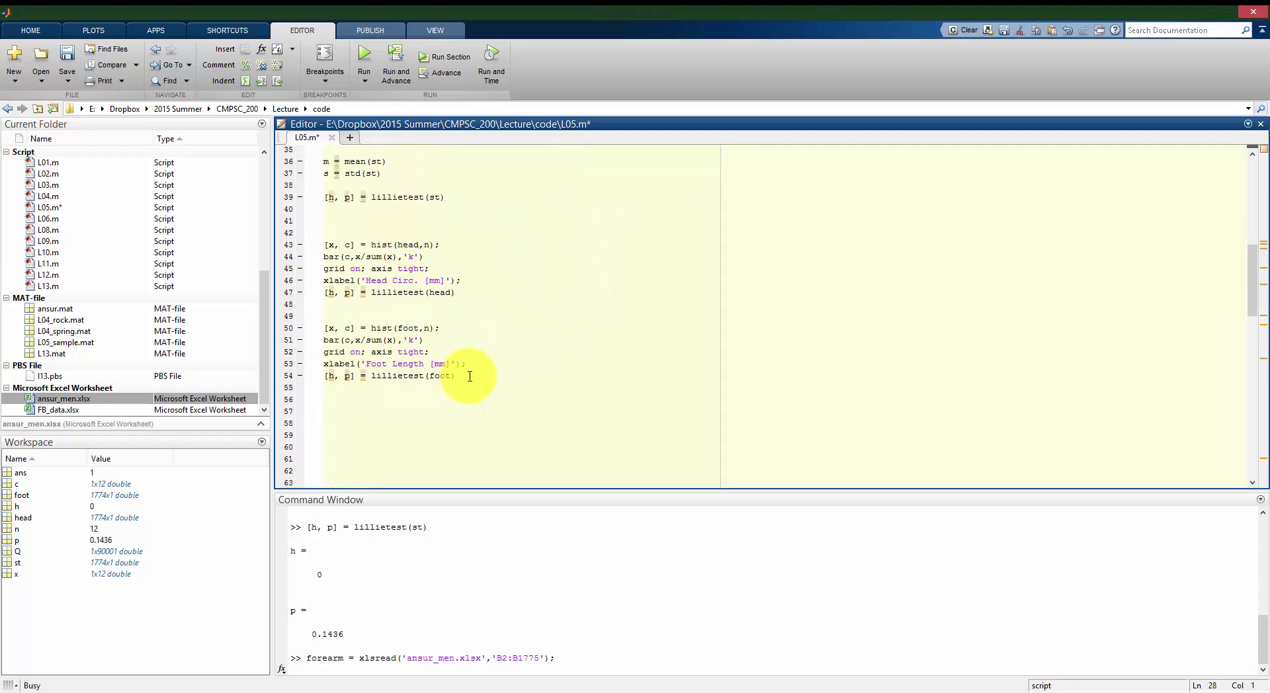
pyautogui.moveTo(469, 376); pyautogui.dragTo(311, 326)
pyautogui.hotkey('ctrl', 'c')
pyautogui.click(354, 400)
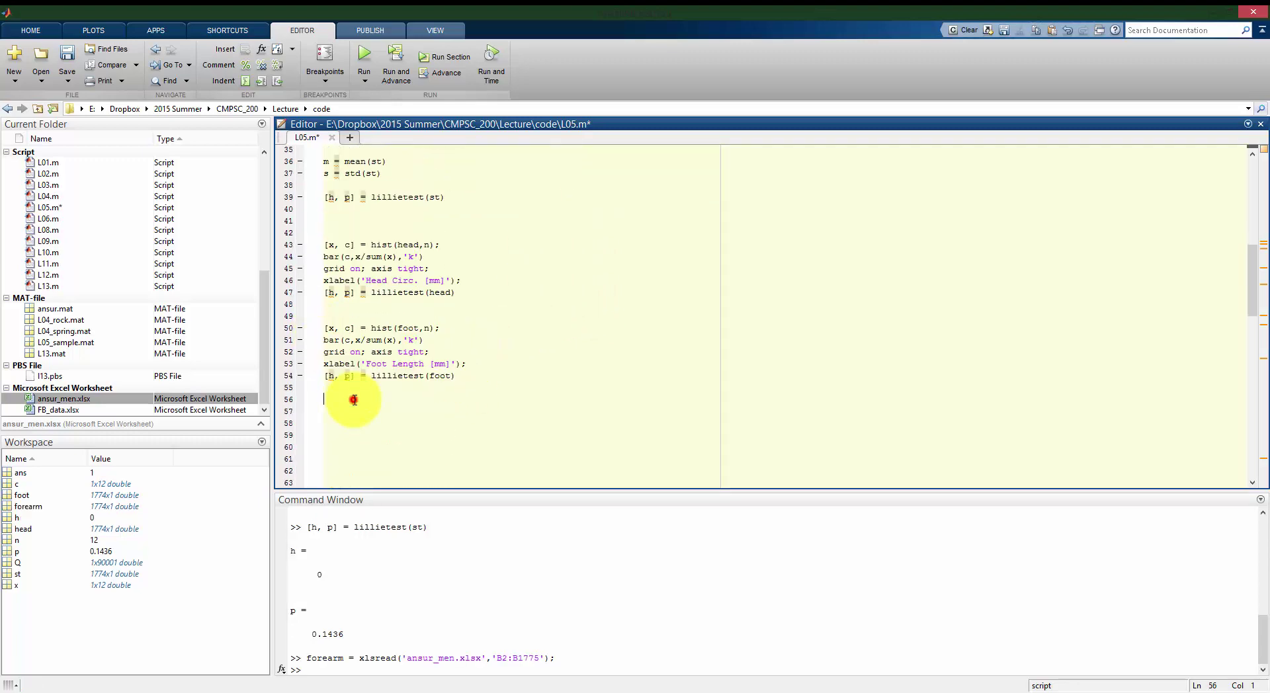
pyautogui.hotkey('ctrl', 'v')
pyautogui.doubleClick(408, 399)
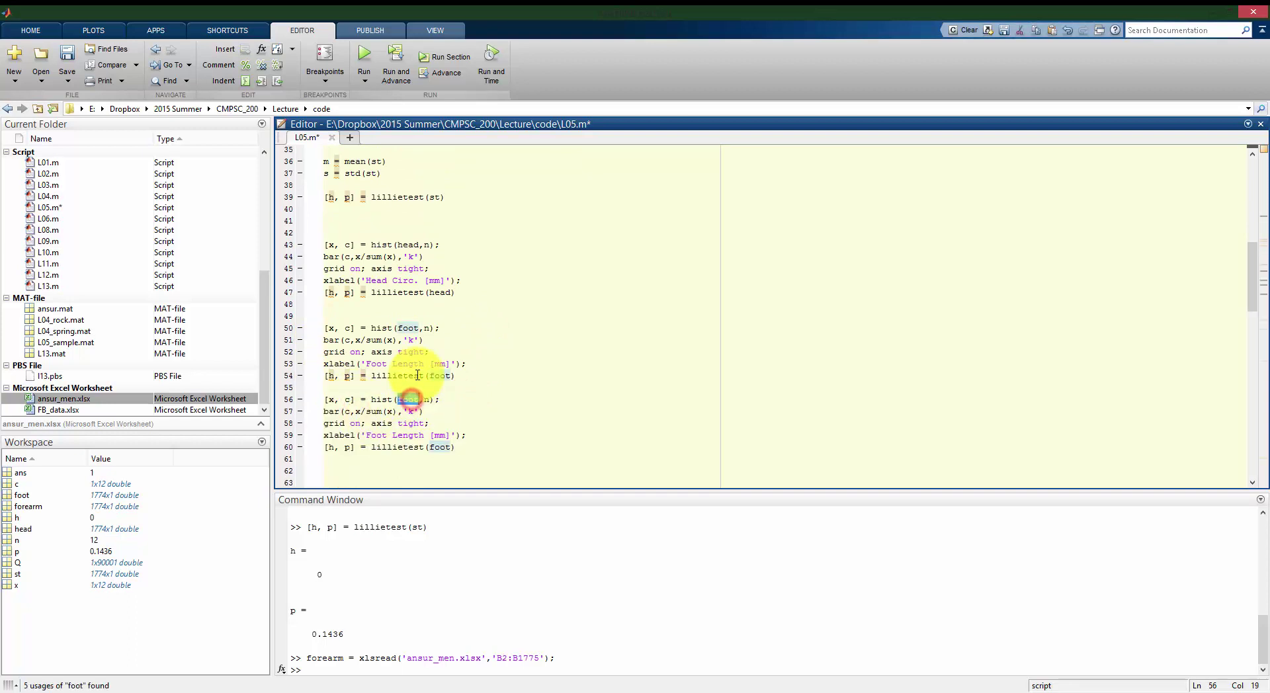
pyautogui.write('forearm')
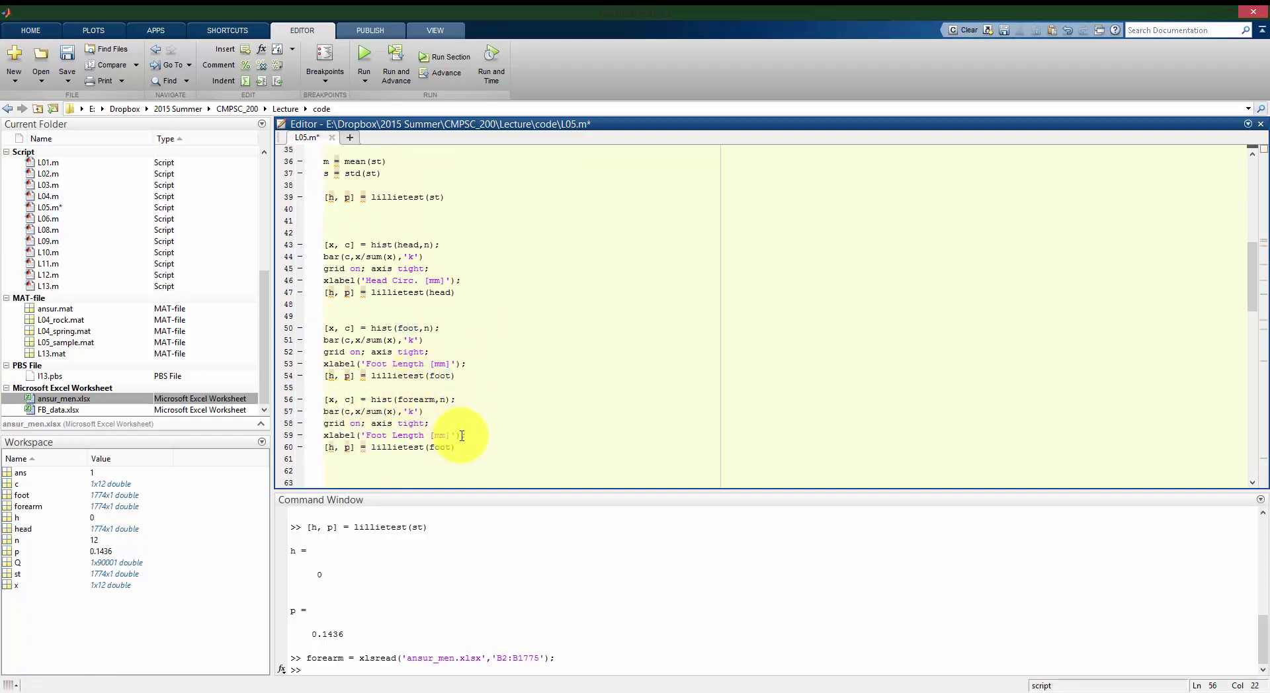
pyautogui.doubleClick(375, 435)
pyautogui.write('Forearm')
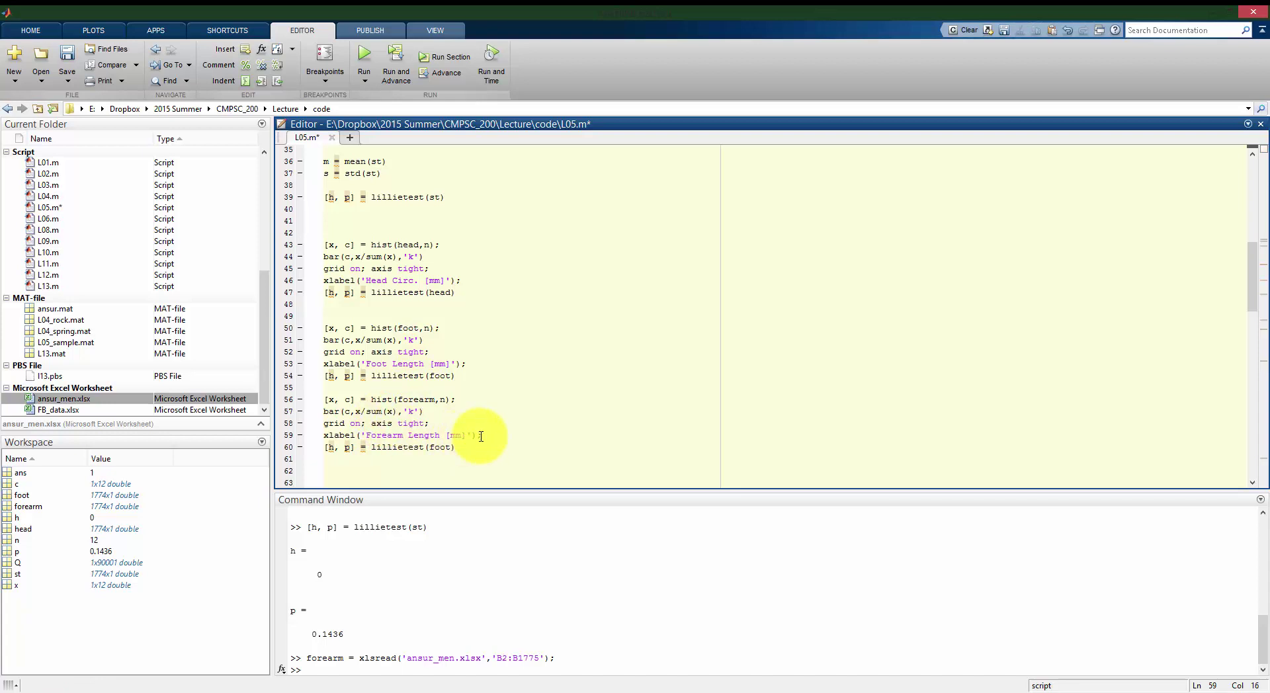
pyautogui.moveTo(482, 436); pyautogui.dragTo(323, 400)
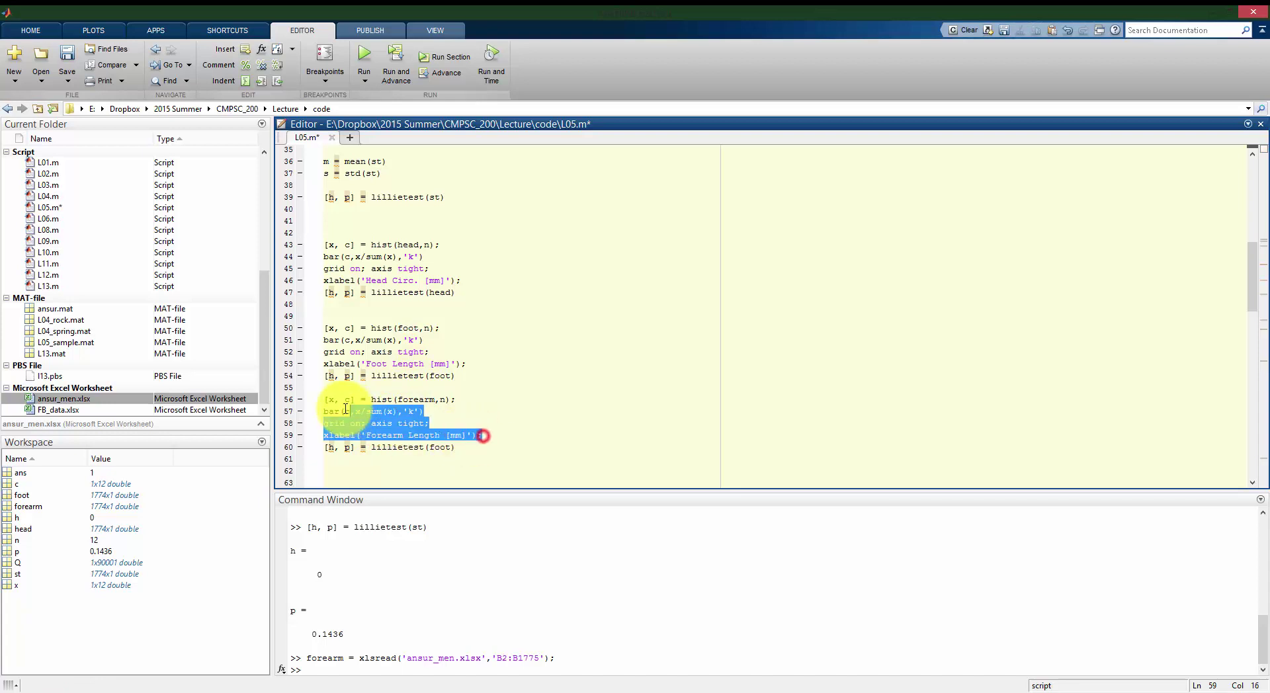
pyautogui.press('F9')
pyautogui.hotkey('ctrl', 's')
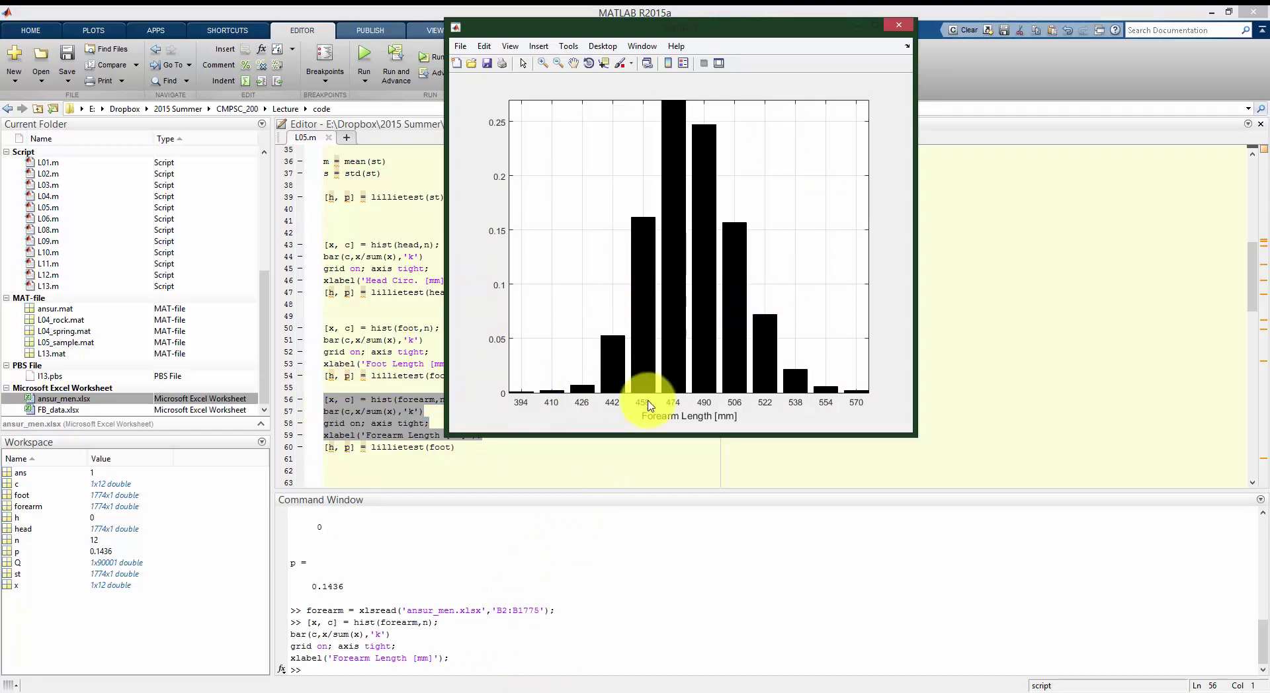
# Run lillietest(forearm) on line 60 (p = 0.001), then save and run the whole script.
pyautogui.click(418, 444)
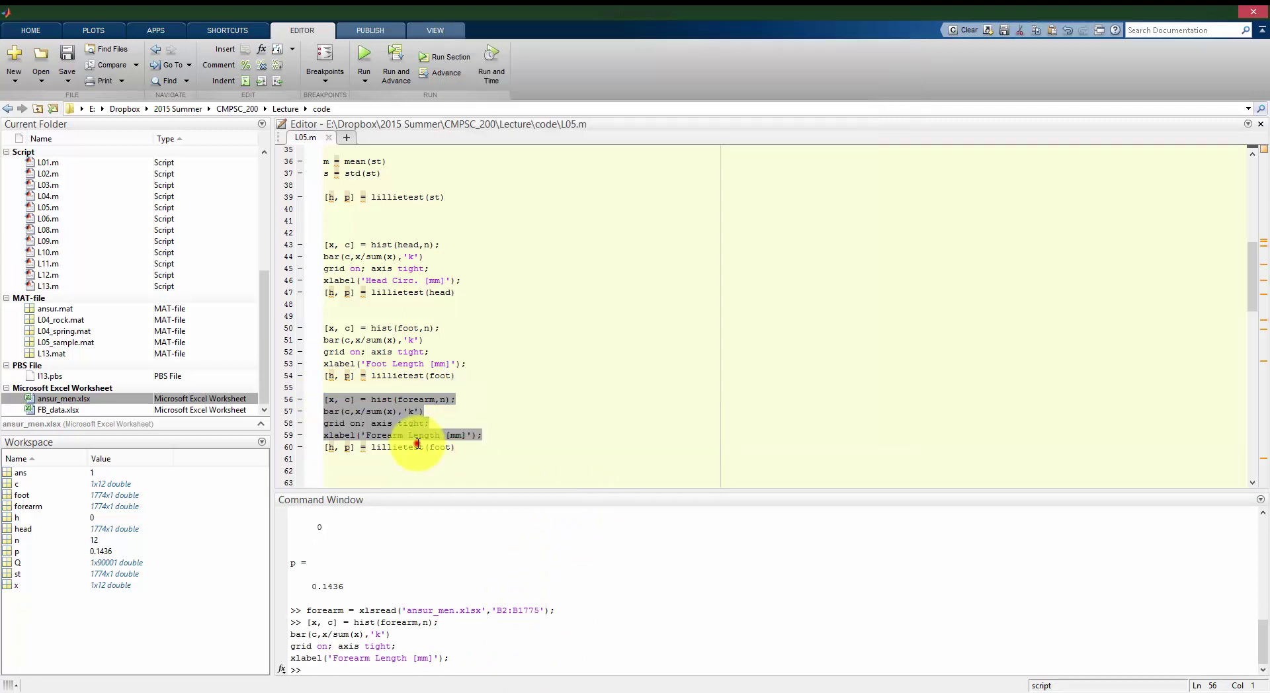
pyautogui.press('Left')
pyautogui.press('BackSpace')
pyautogui.press('BackSpace')
pyautogui.press('BackSpace')
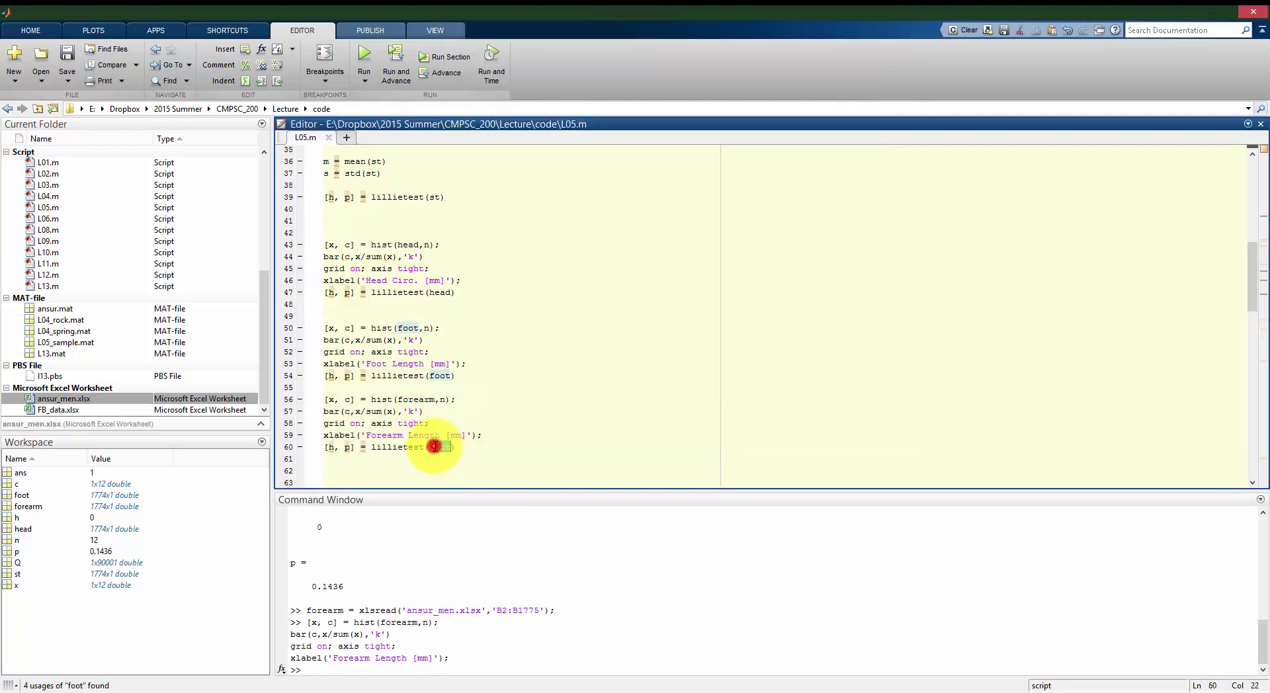
pyautogui.write('orearm')
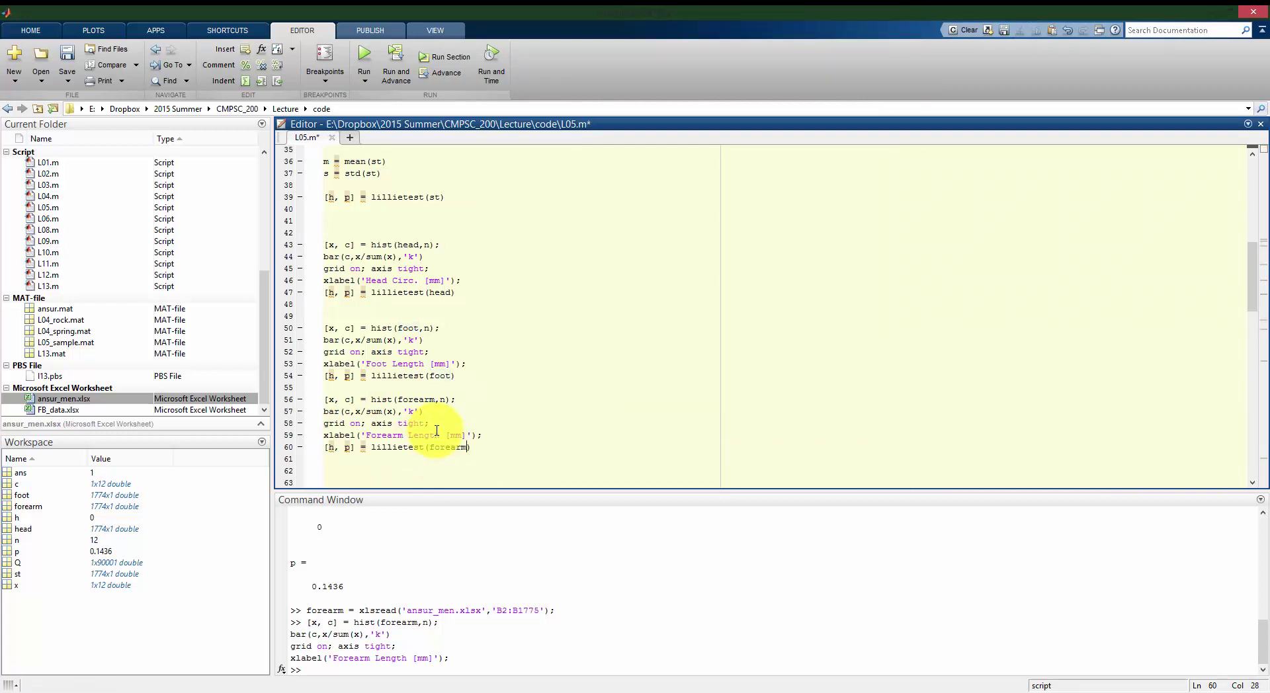
pyautogui.tripleClick(483, 447)
pyautogui.press('F9')
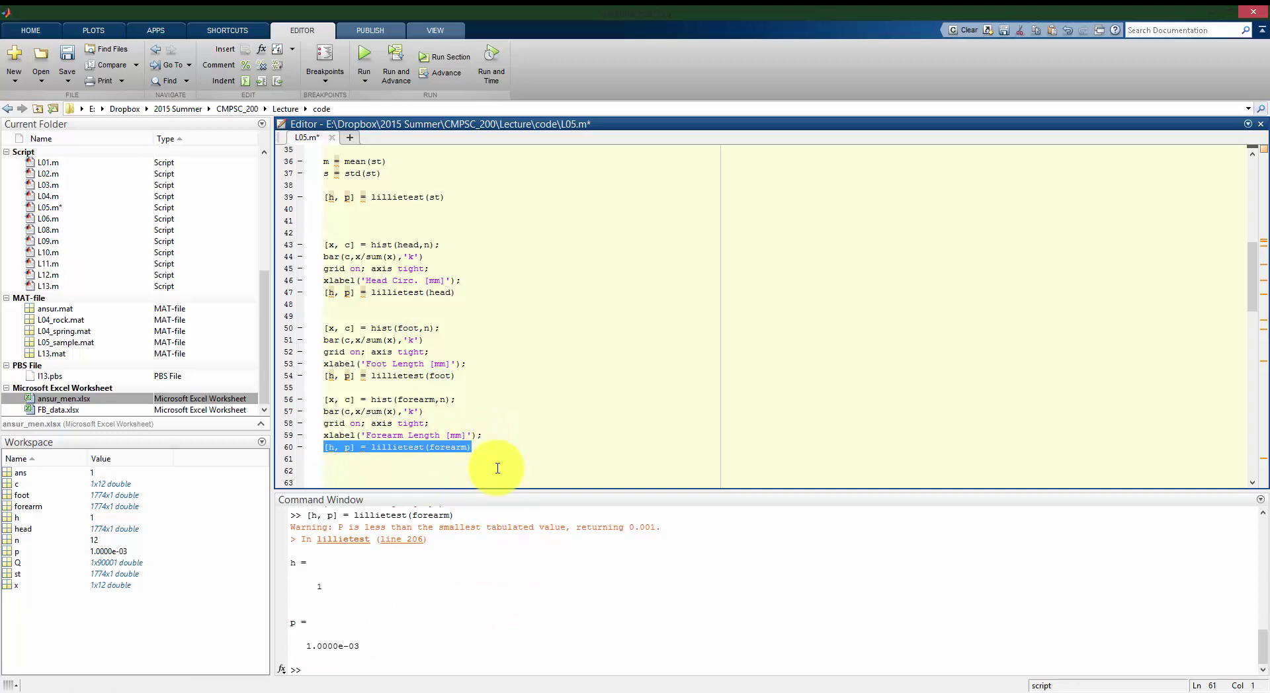
pyautogui.press('F5')
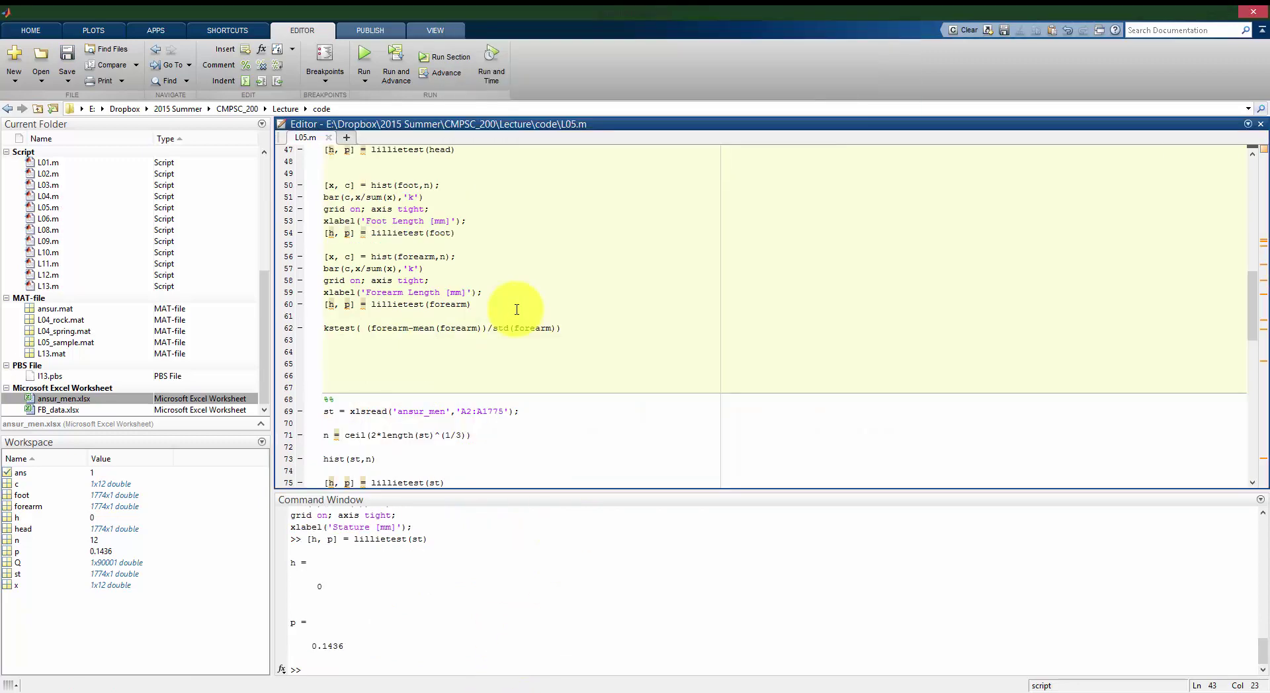
pyautogui.click(555, 369)
pyautogui.scroll(3, 553, 368)
pyautogui.scroll(3, 524, 377)
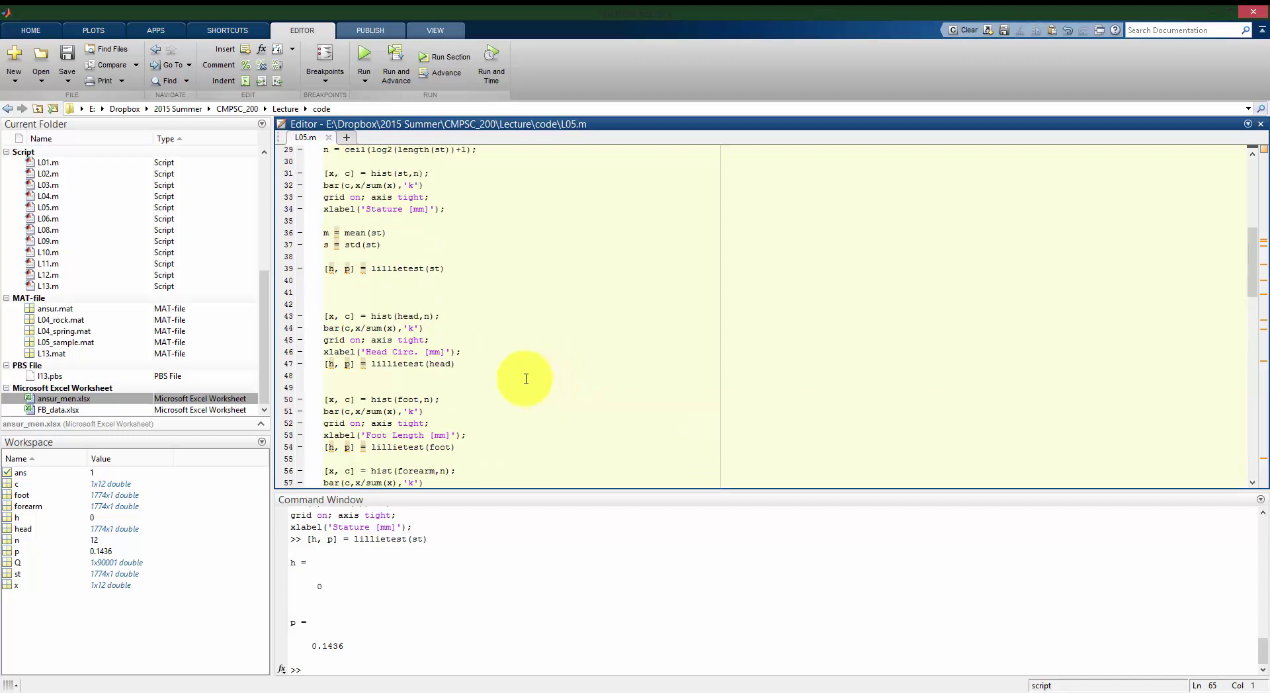
pyautogui.hotkey('alt', 'Tab')
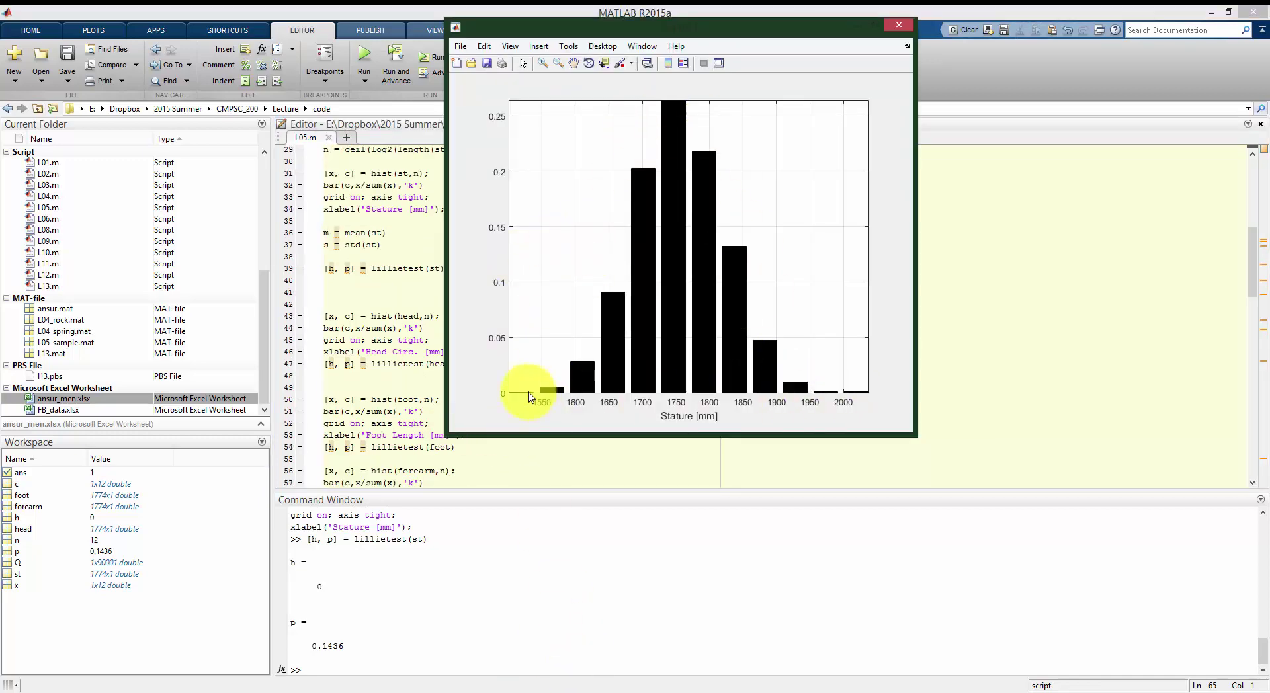
pyautogui.click(387, 391)
pyautogui.scroll(-2, 444, 375)
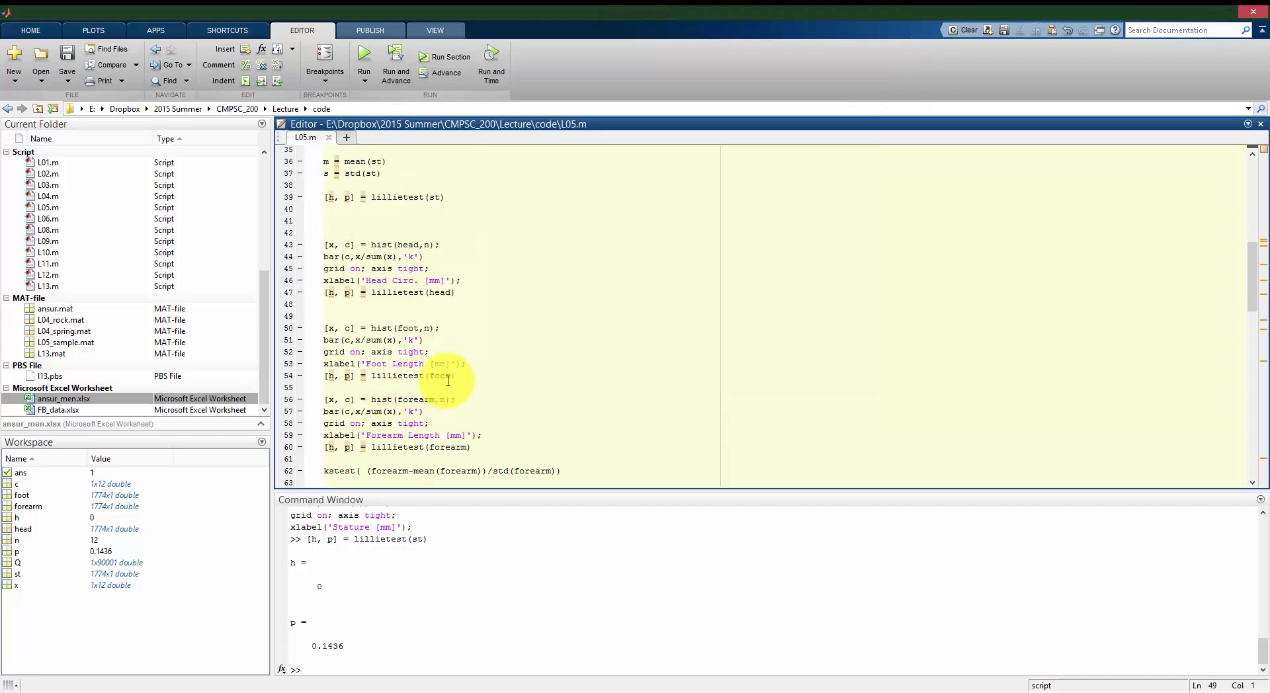
pyautogui.tripleClick(459, 292)
pyautogui.click(466, 295)
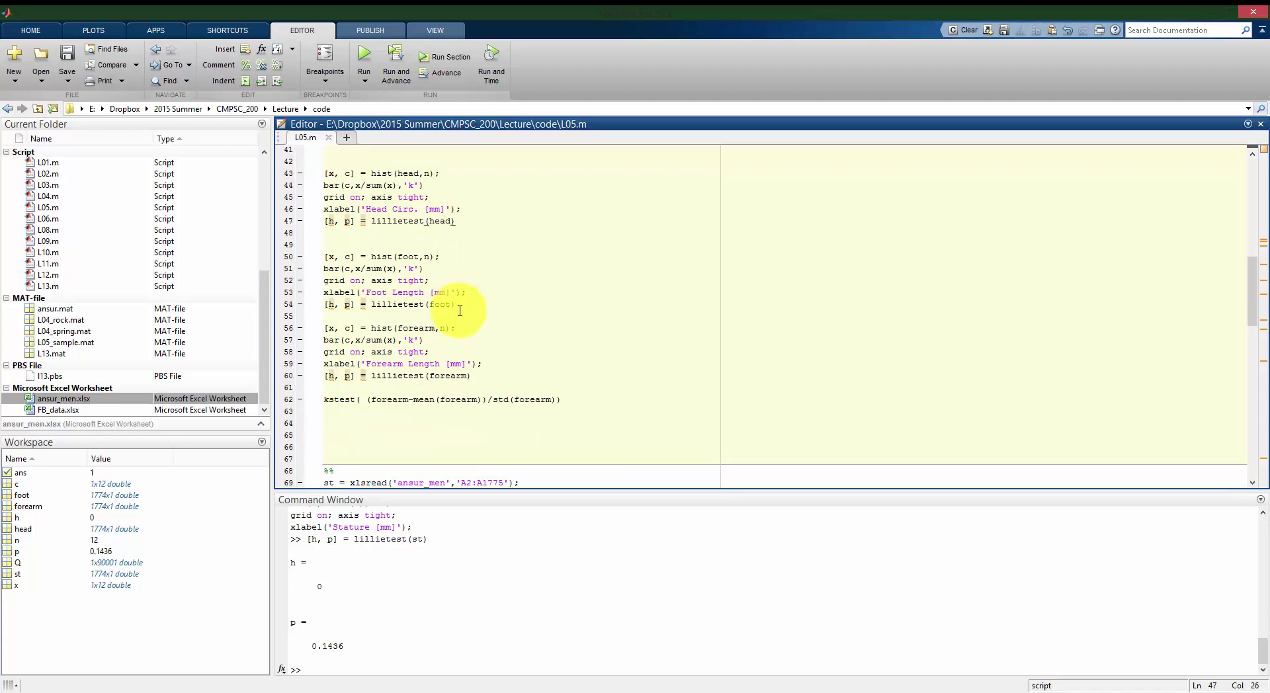
pyautogui.scroll(2, 324, 334)
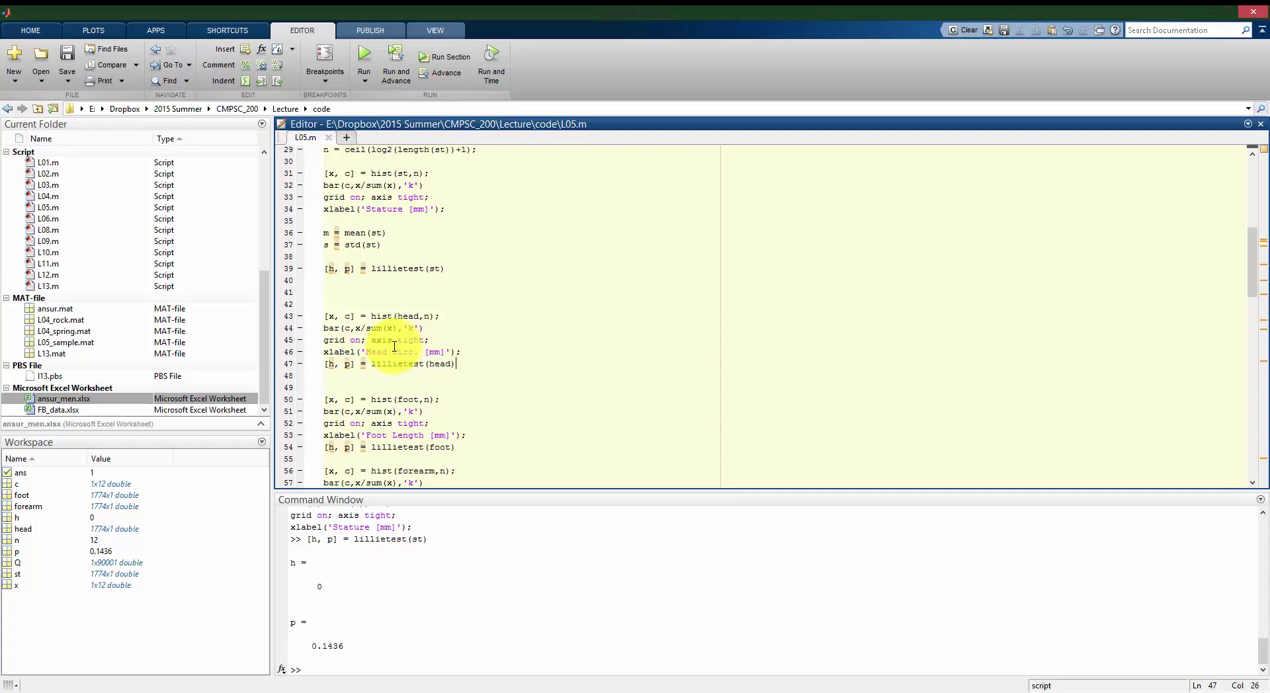
pyautogui.click(462, 315)
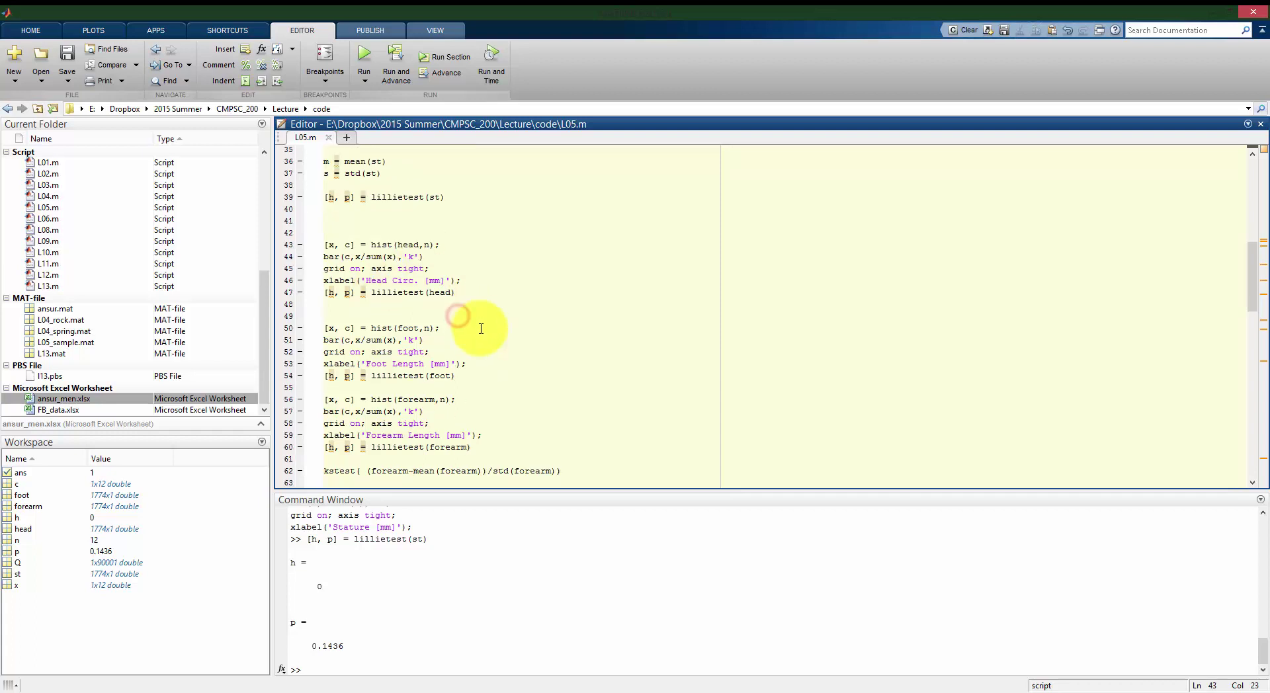
pyautogui.click(399, 295)
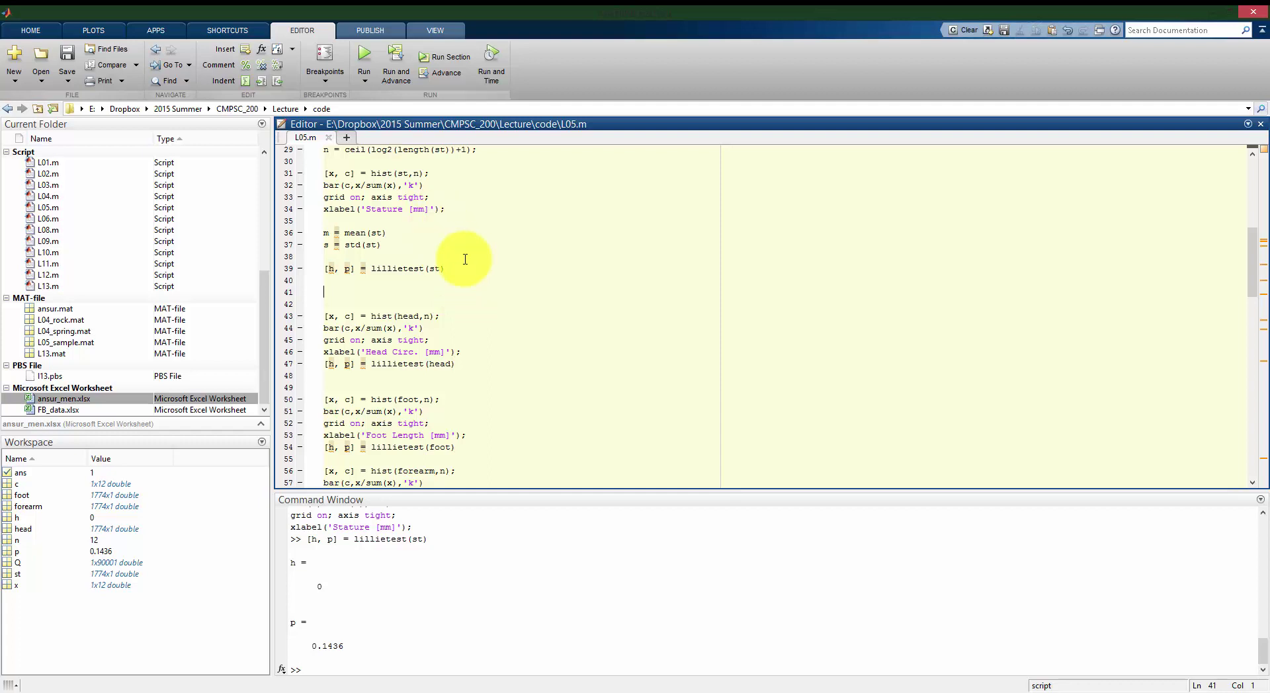
pyautogui.scroll(-1, 463, 261)
pyautogui.scroll(-1, 556, 217)
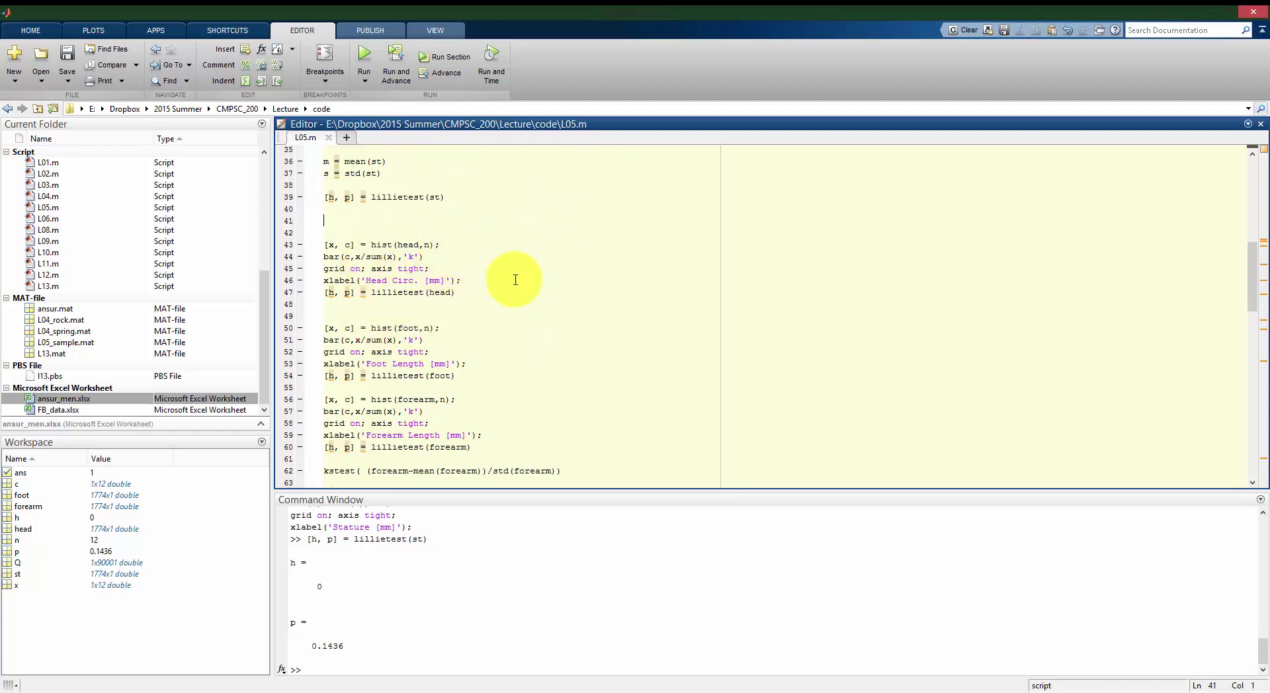
pyautogui.scroll(-1, 493, 258)
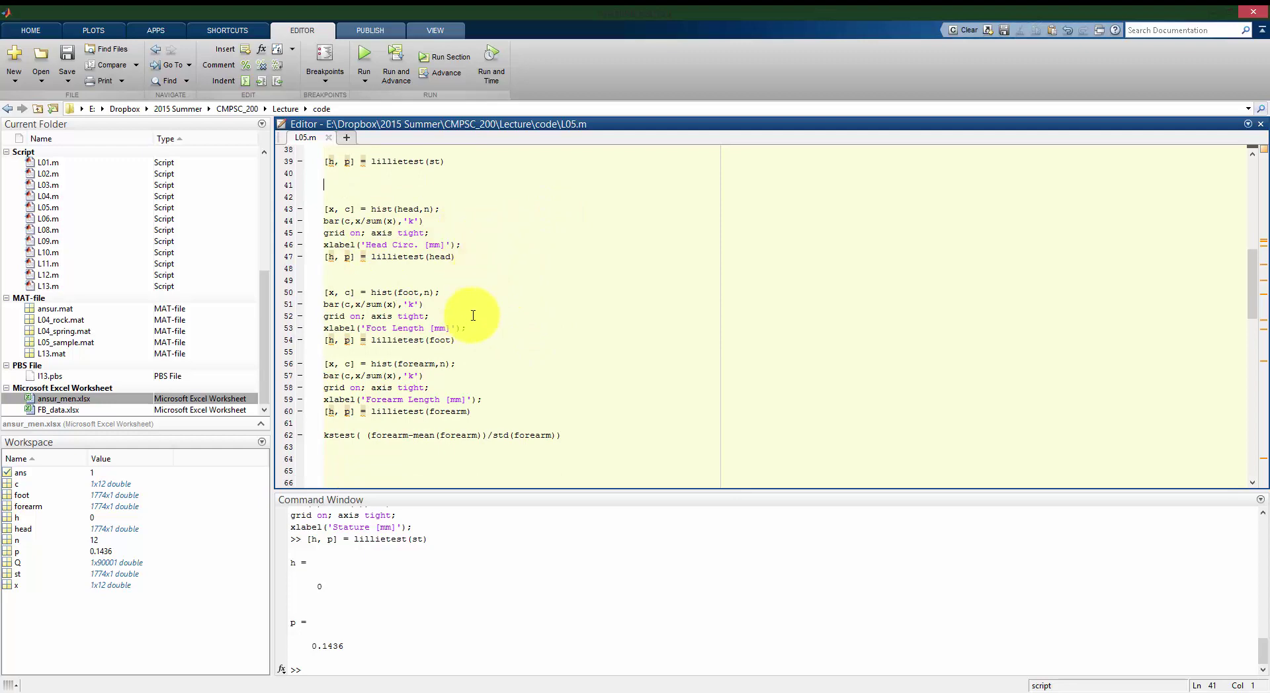